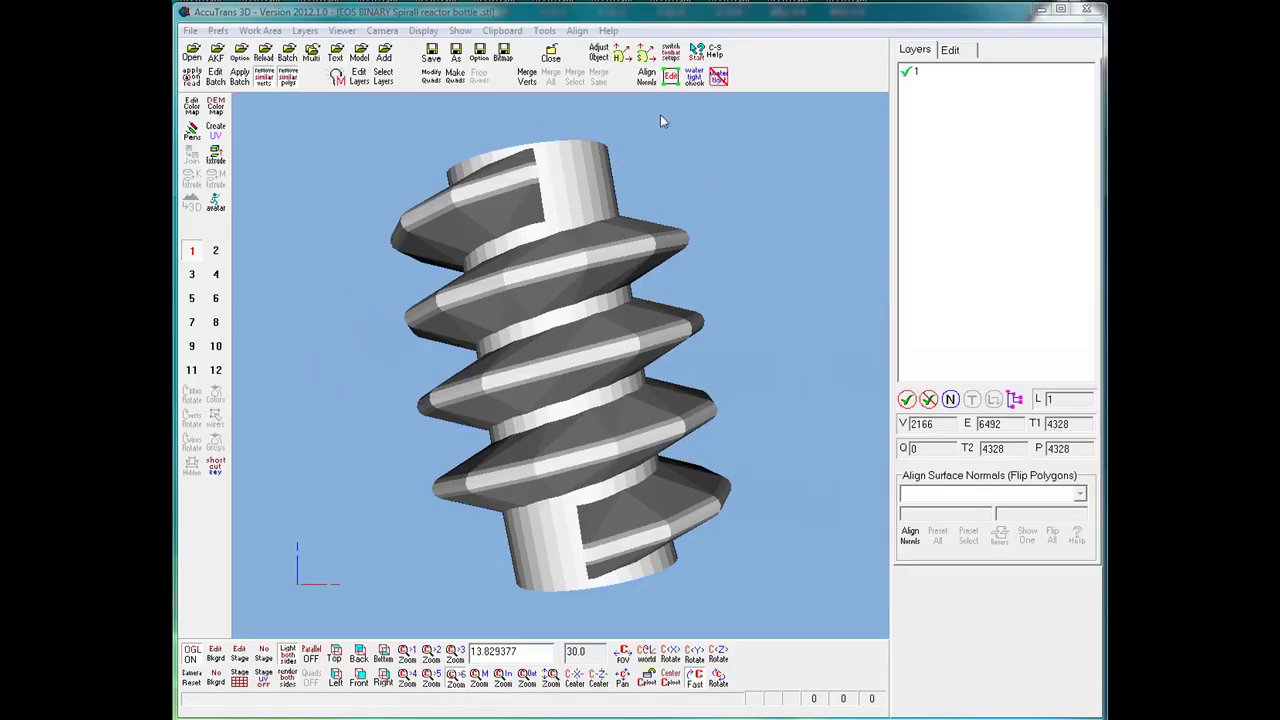
Step: Orbit the spiral reactor bottle to examine its outer thread and its open neck
left_click(574, 408)
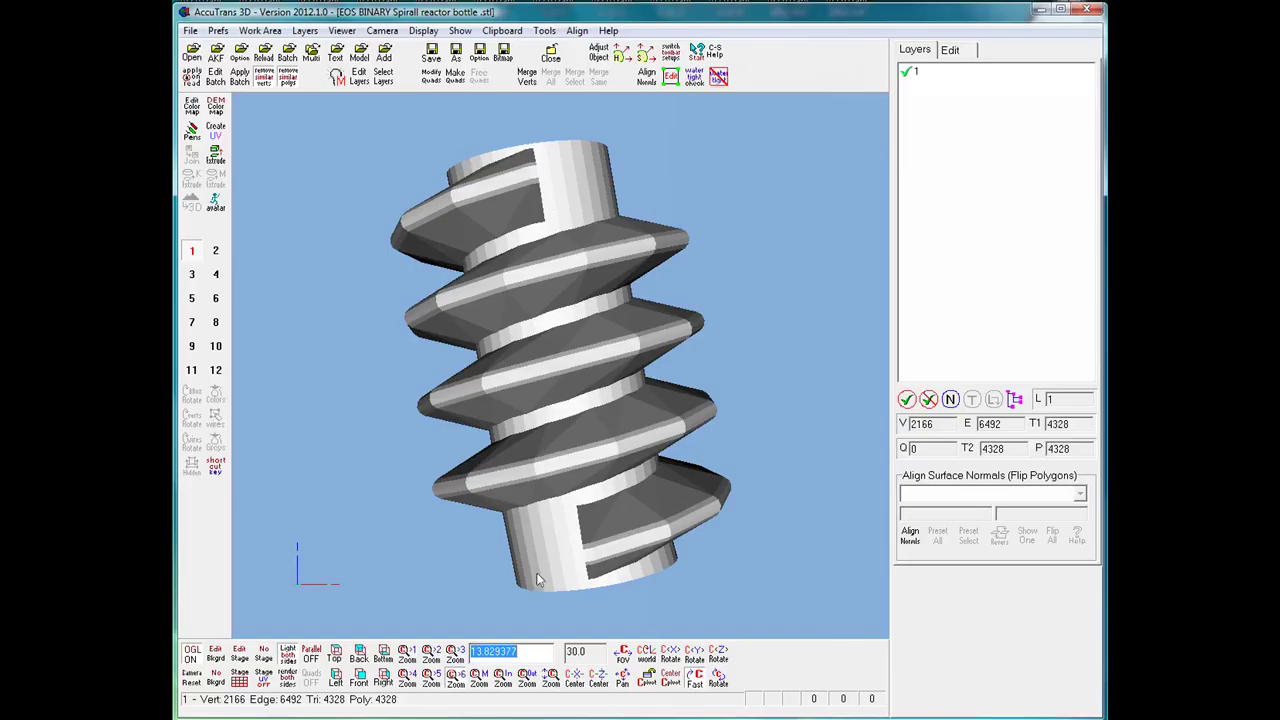
left_click(718, 677)
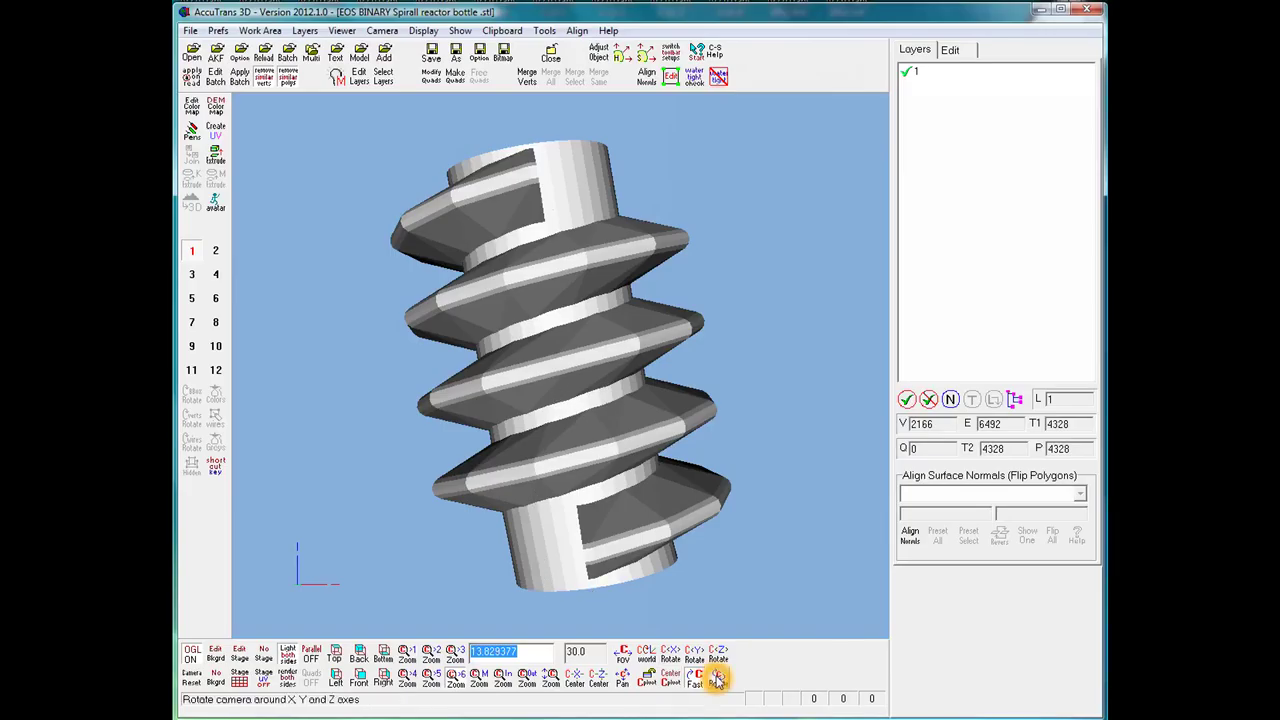
left_click(562, 385)
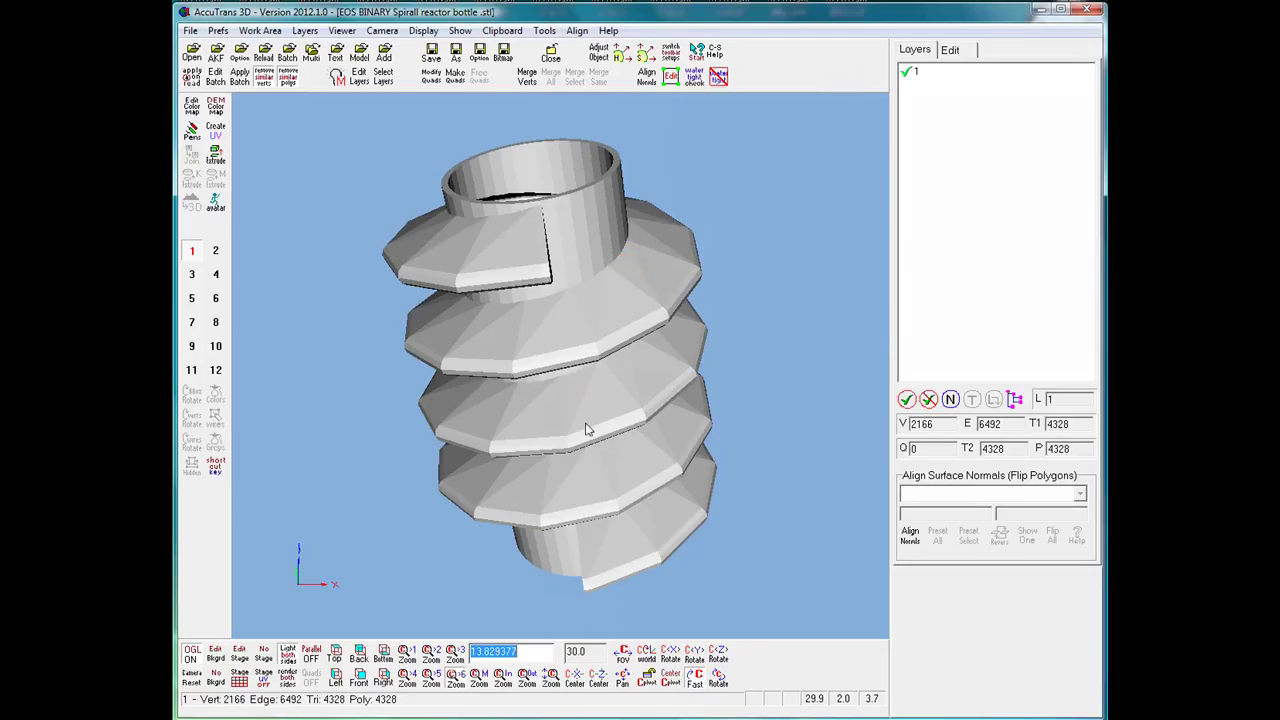
left_click(718, 677)
left_click(586, 298)
left_click(574, 286)
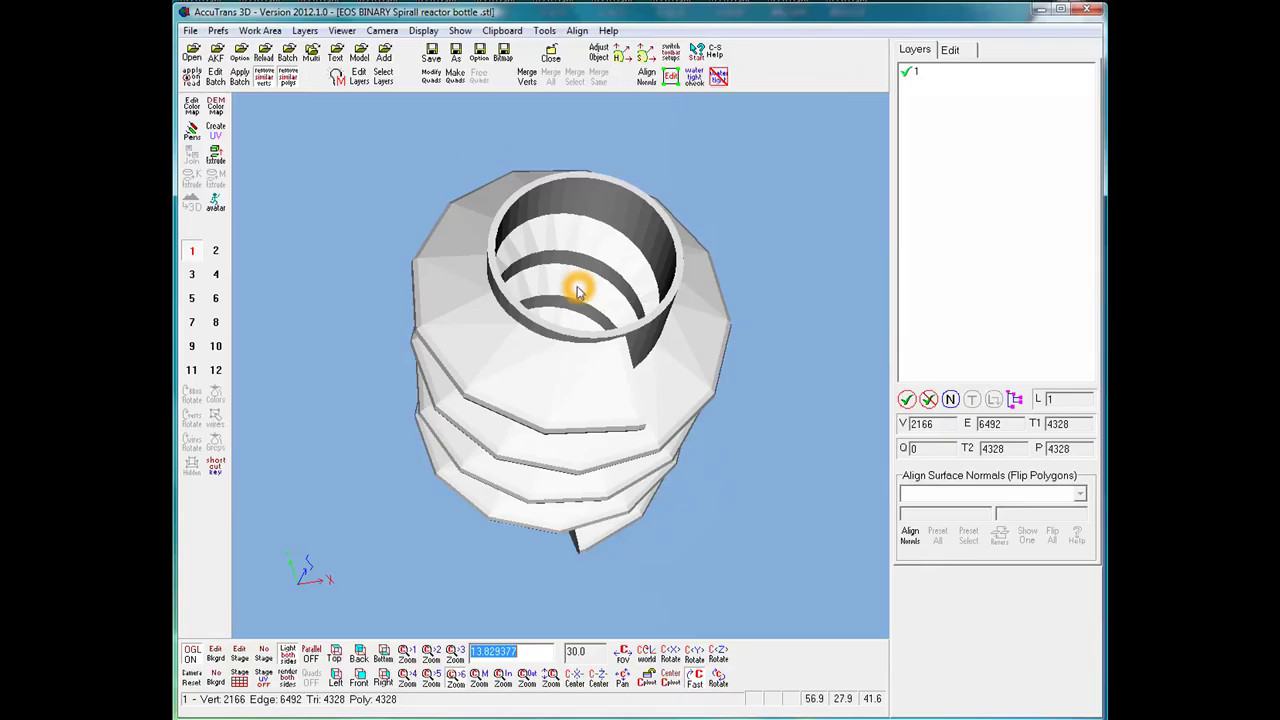
left_click(583, 304)
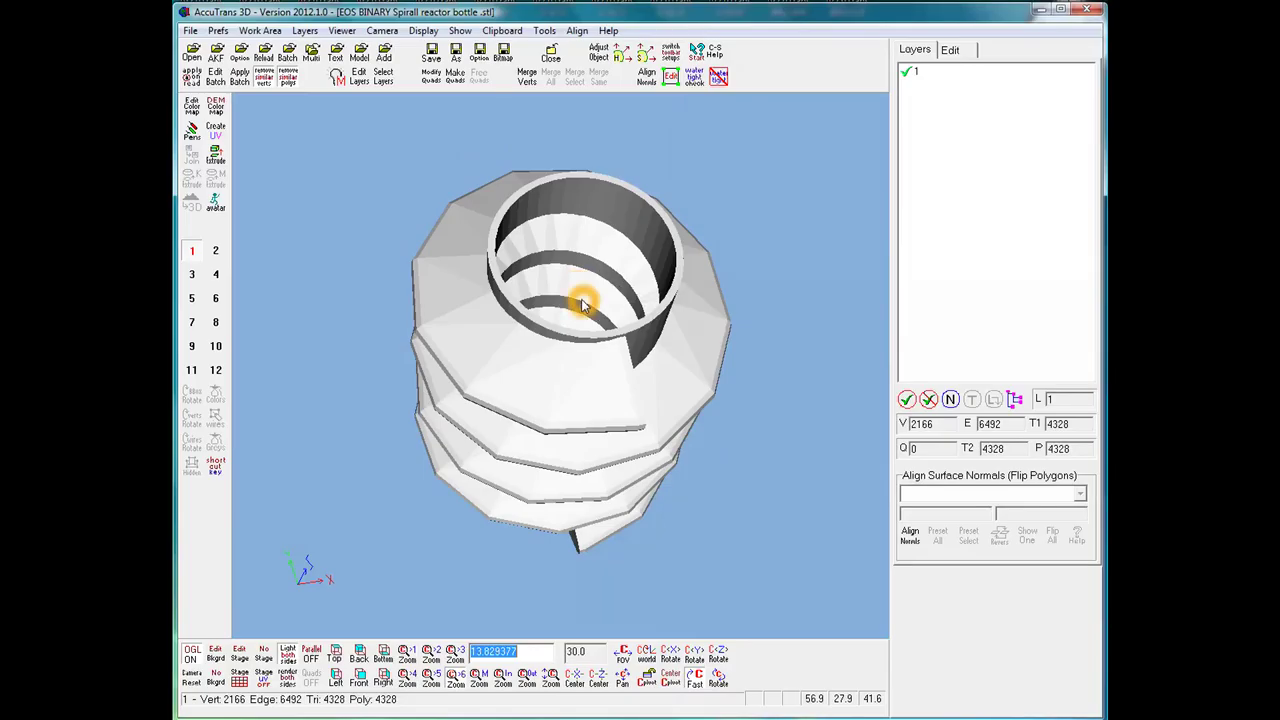
left_click(570, 440)
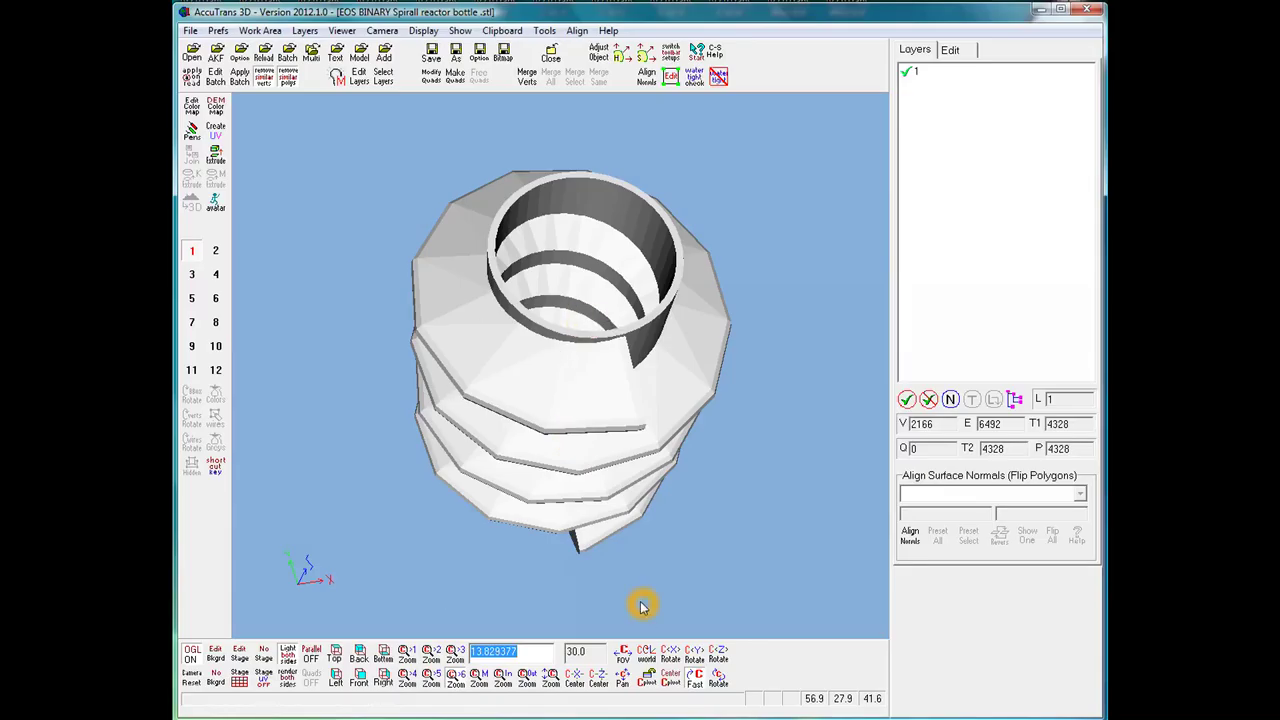
left_click(551, 523)
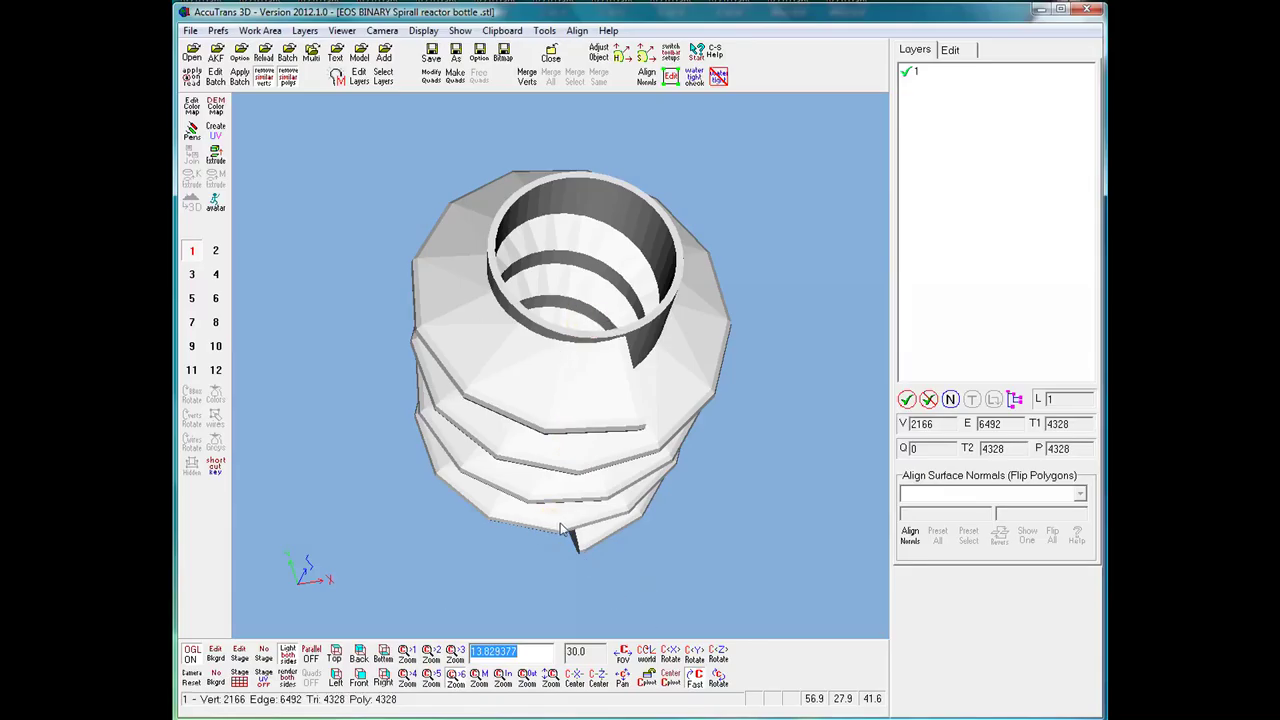
Step: Inspect the bottle's neck rim, the spiral grooves inside it and the end face of the outer thread
left_click_drag(719, 678, 543, 369)
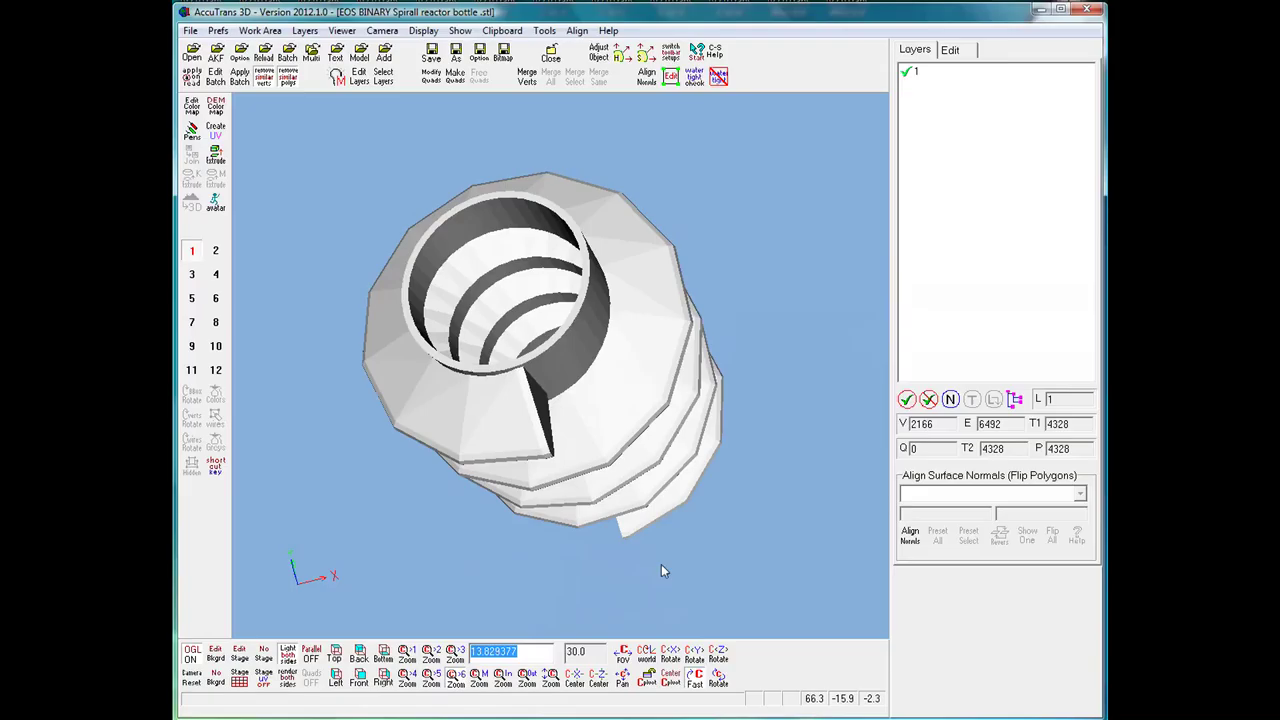
left_click(480, 273)
left_click(645, 342)
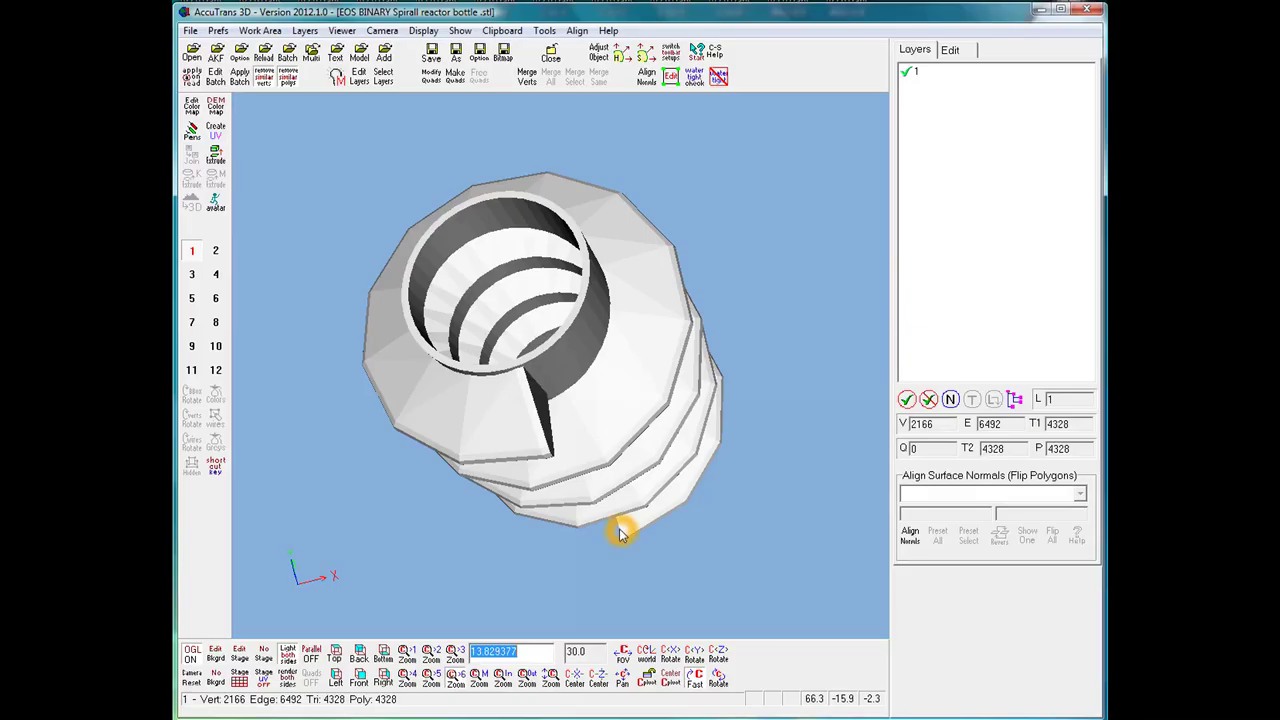
left_click(543, 416)
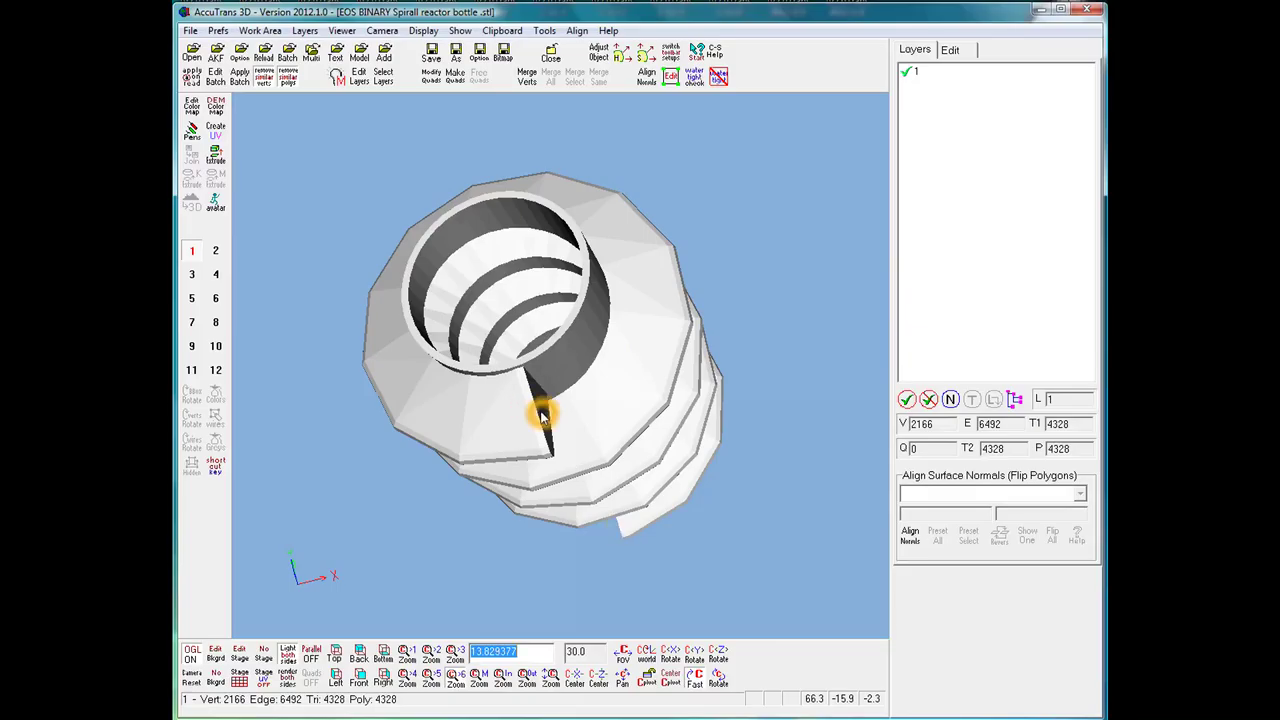
left_click(546, 374)
left_click(540, 342)
left_click(546, 348)
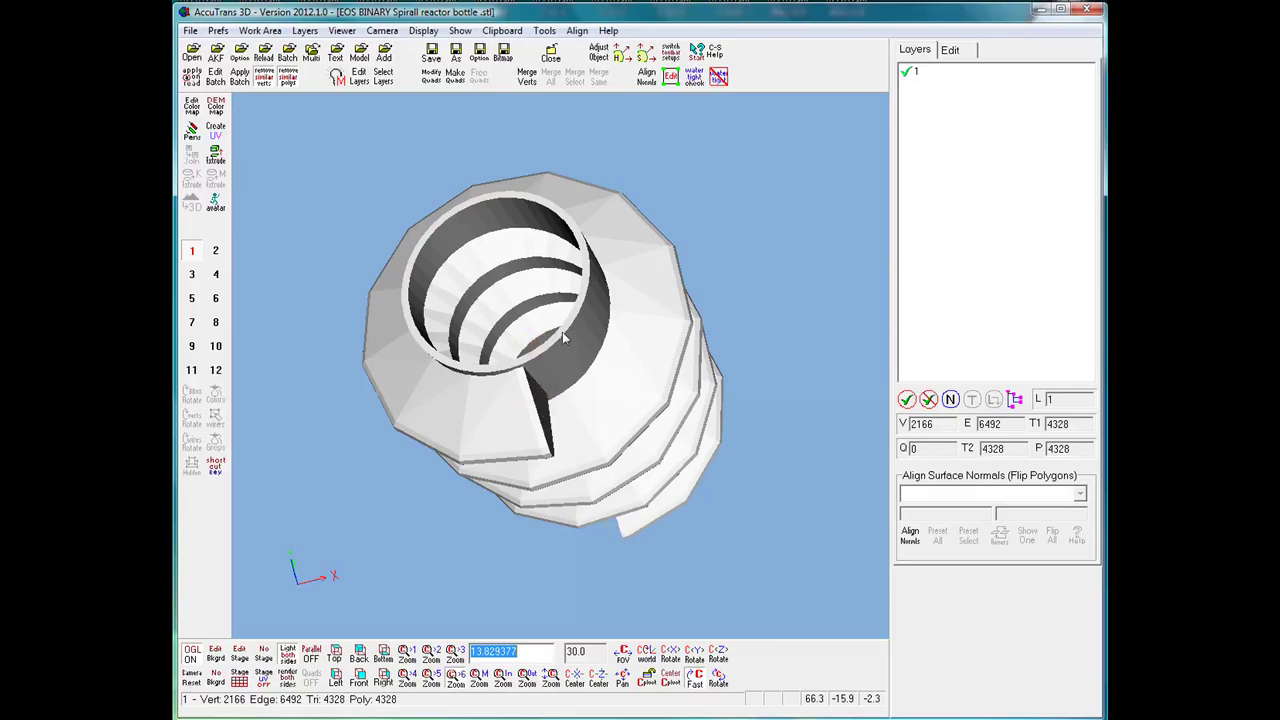
left_click(563, 338)
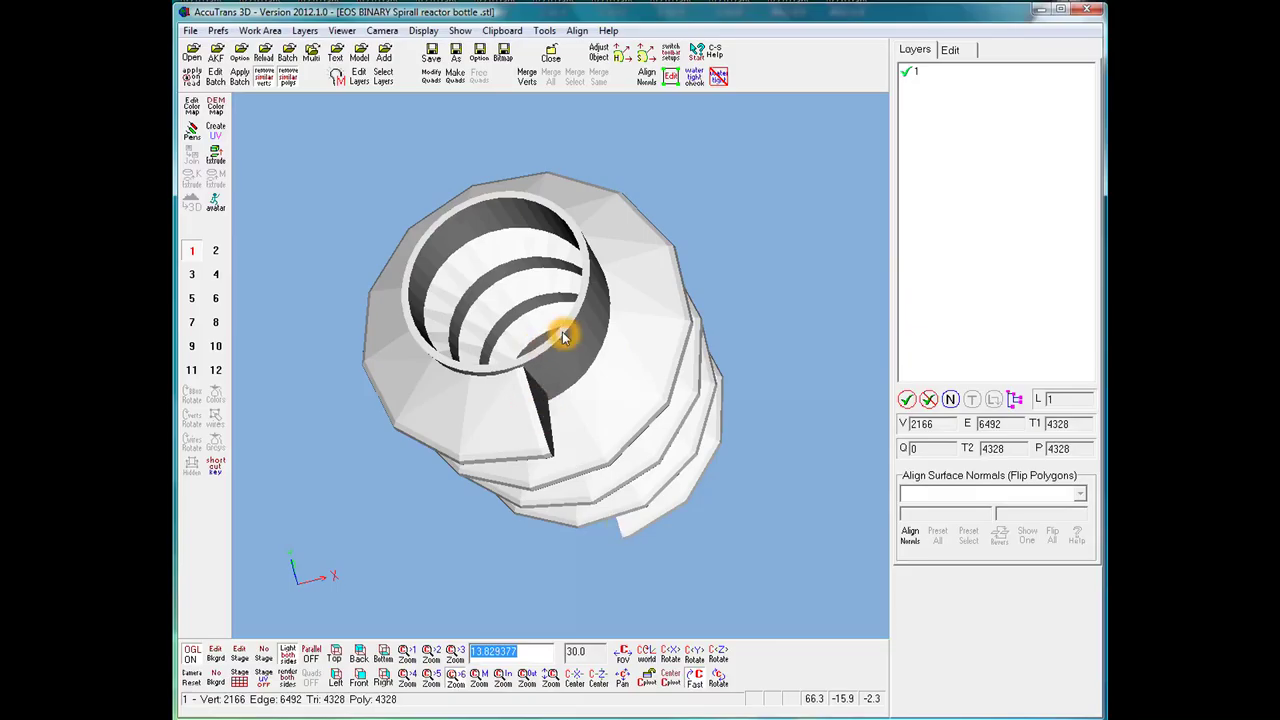
Step: Start Triangle Relocation on the bottle mesh and frame its neck rim from above in close-up
left_click(544, 31)
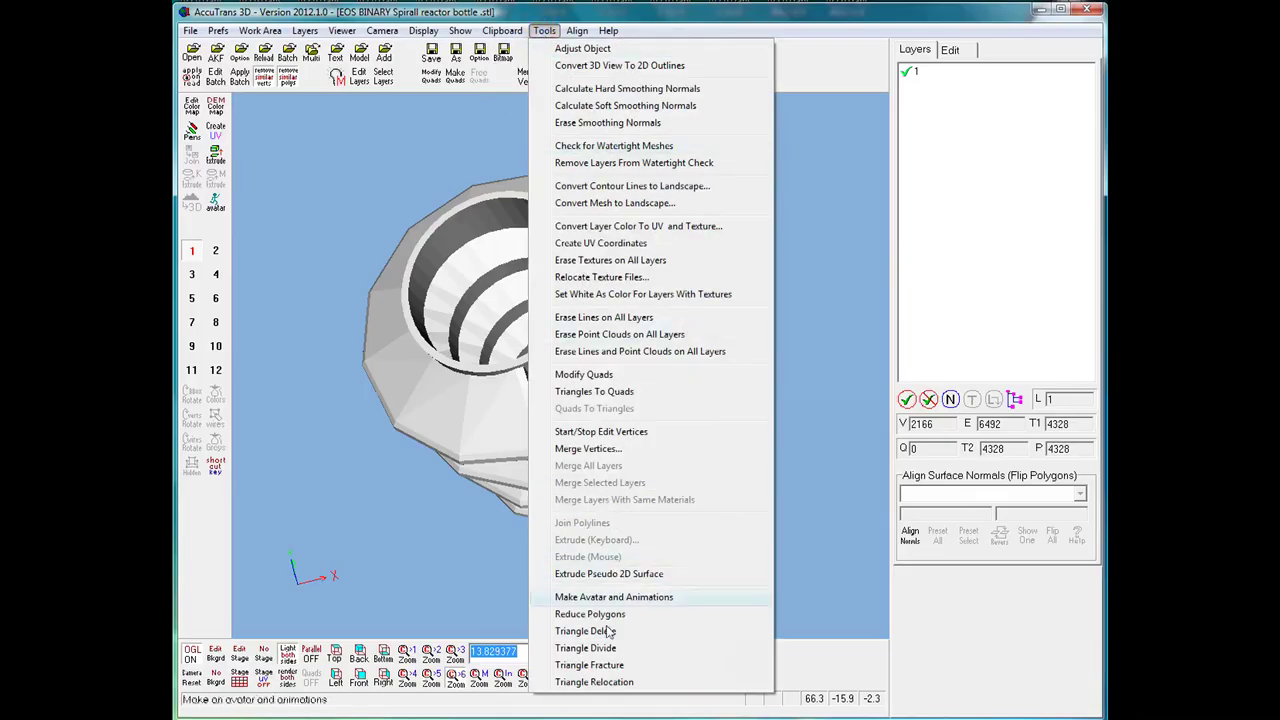
left_click(595, 682)
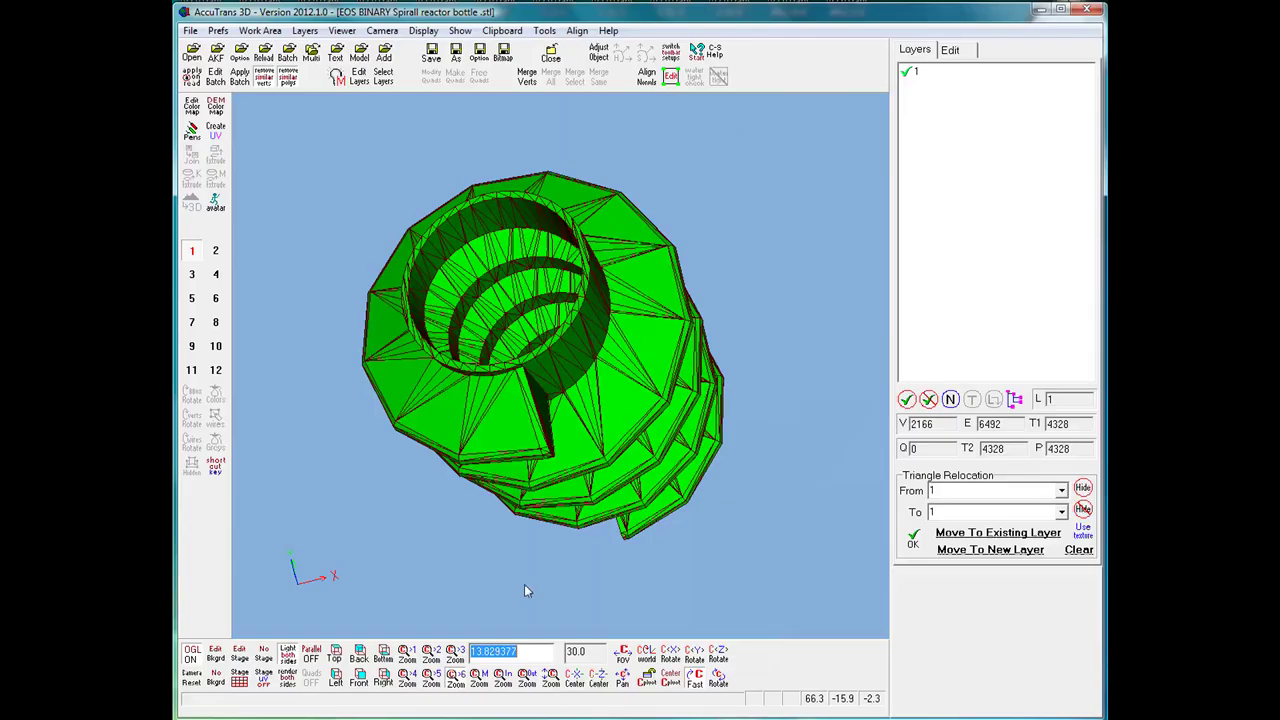
left_click(717, 678)
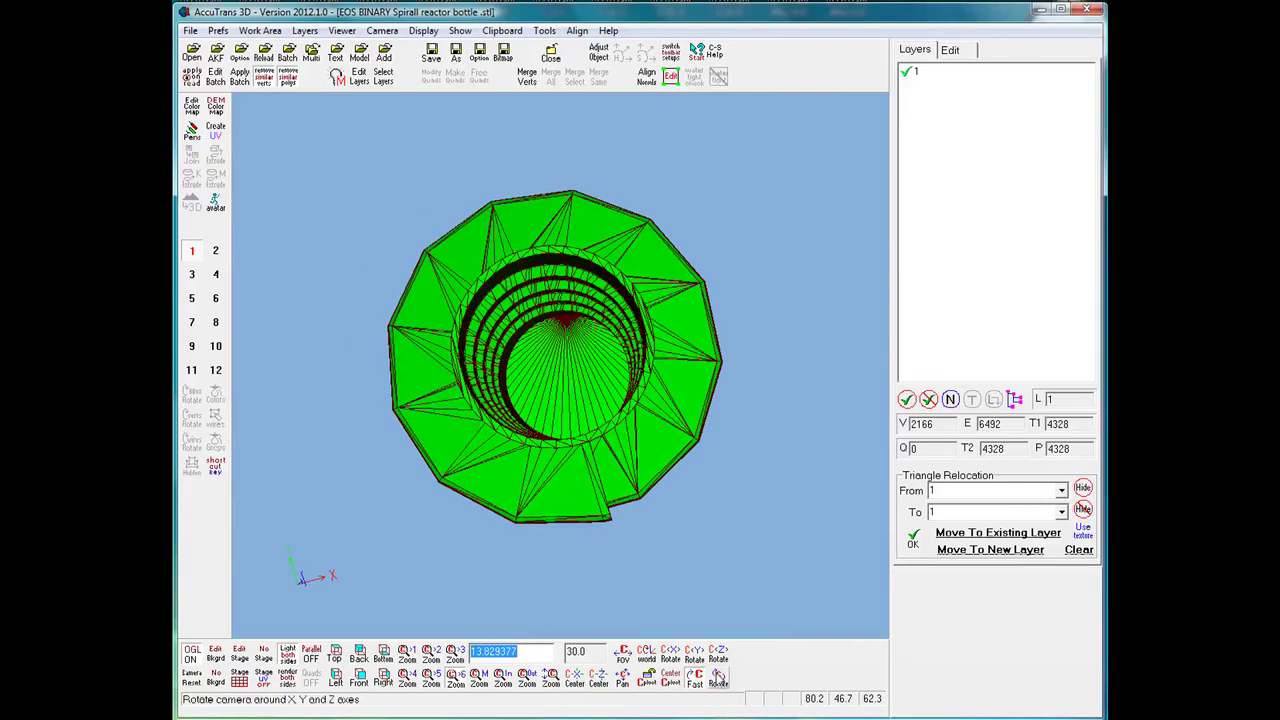
left_click(545, 254)
left_click(533, 258)
left_click(568, 366)
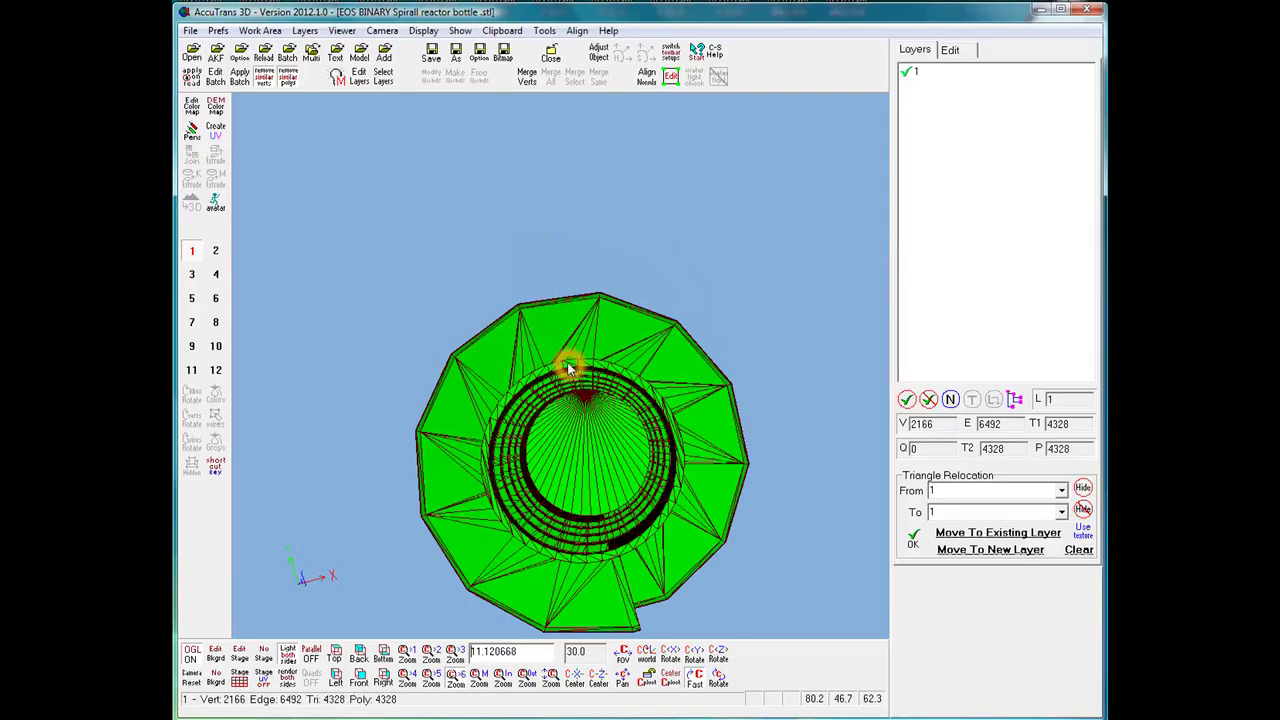
scroll(568, 366, "up", 1)
scroll(568, 366, "up", 2)
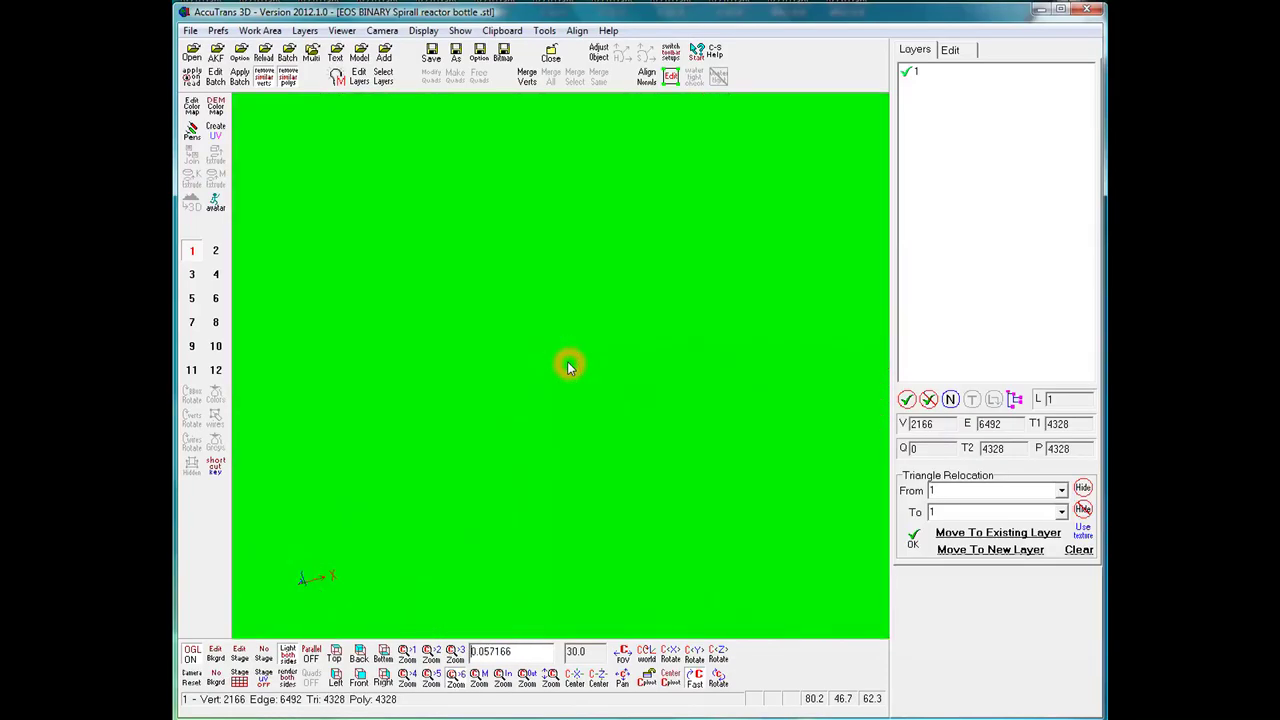
scroll(568, 366, "down", 1)
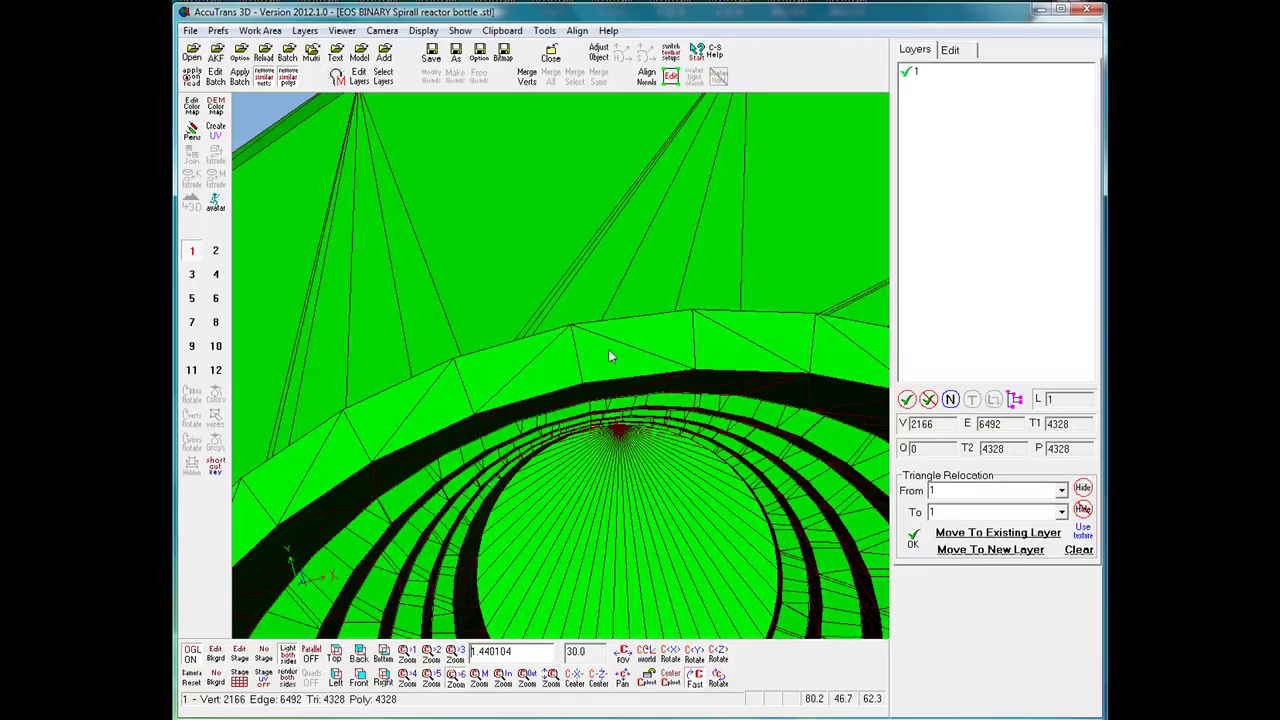
Step: Select the flat rim triangles along the far arc of the bottle's neck, one after another
left_click(606, 400)
left_click(303, 459)
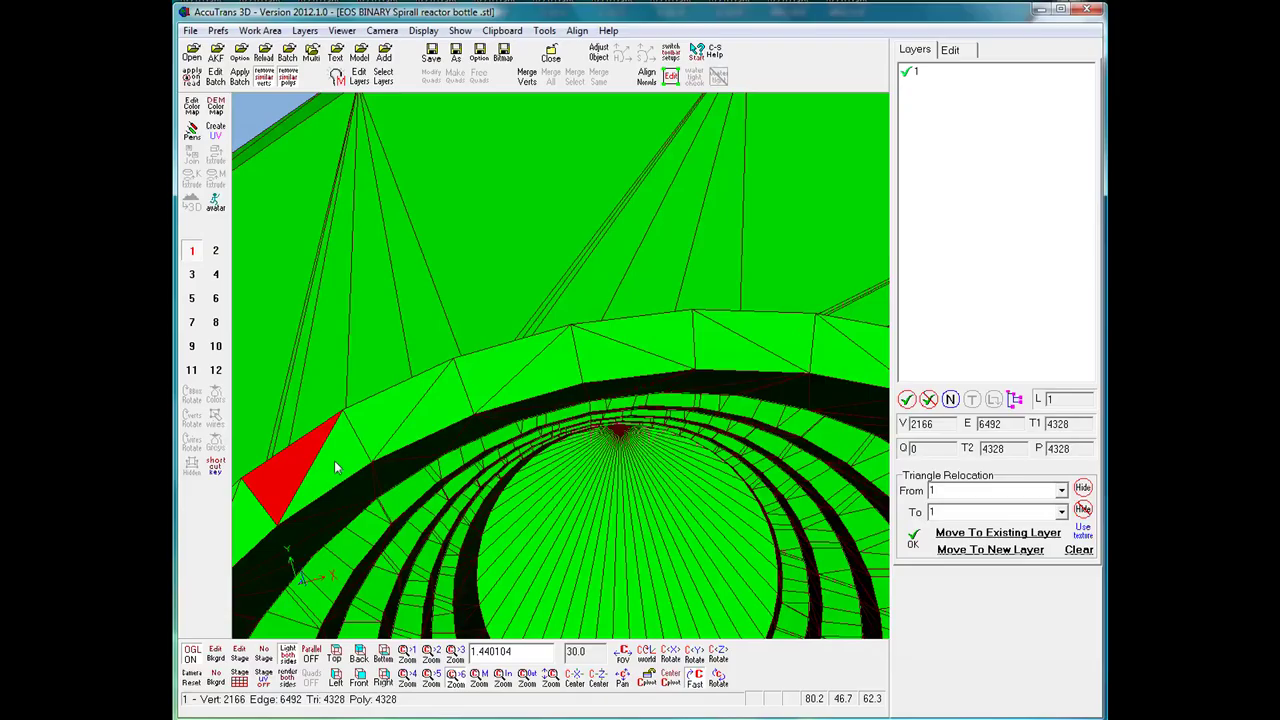
left_click(336, 458)
left_click(386, 416)
left_click(438, 414)
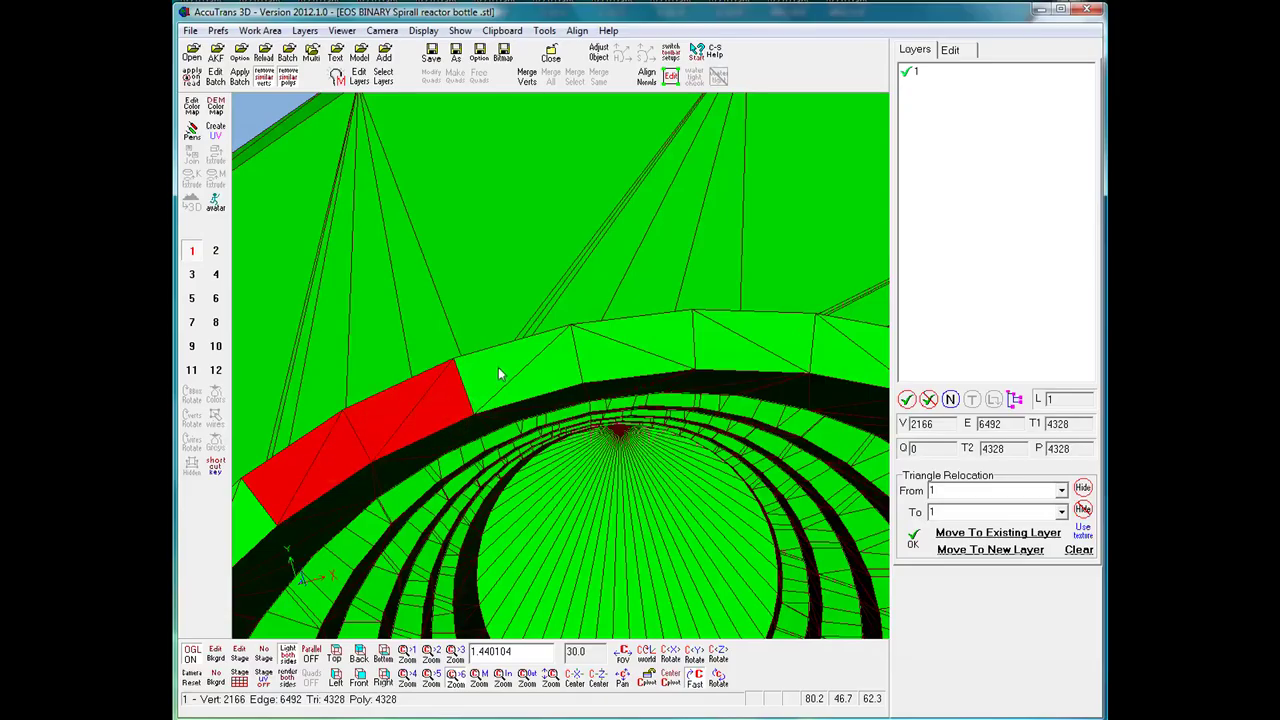
left_click(500, 369)
left_click(560, 368)
left_click_drag(616, 352, 690, 342)
mouse_move(767, 336)
left_mouse_down()
mouse_move(740, 349)
mouse_move(814, 360)
mouse_move(865, 349)
left_mouse_up()
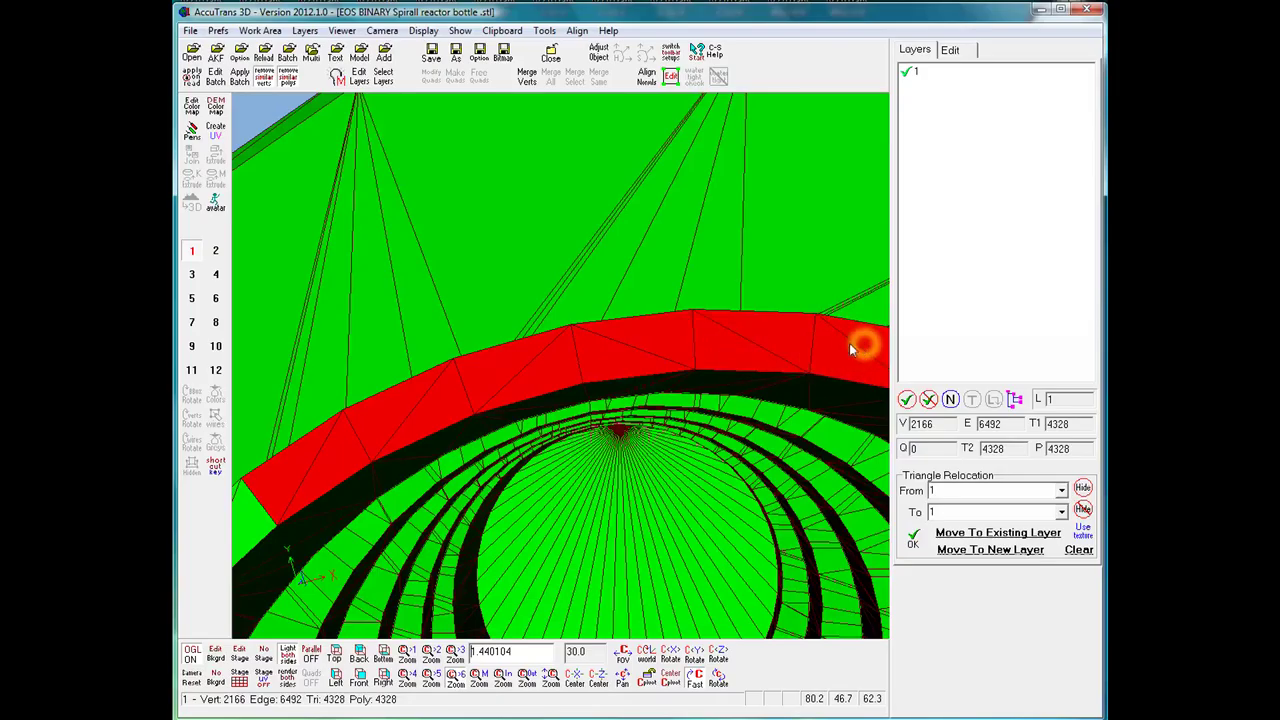
Step: Extend the rim triangle selection clockwise from the far arc onto the +X side of the neck
left_click(868, 351)
left_click(869, 352)
double_click(870, 357)
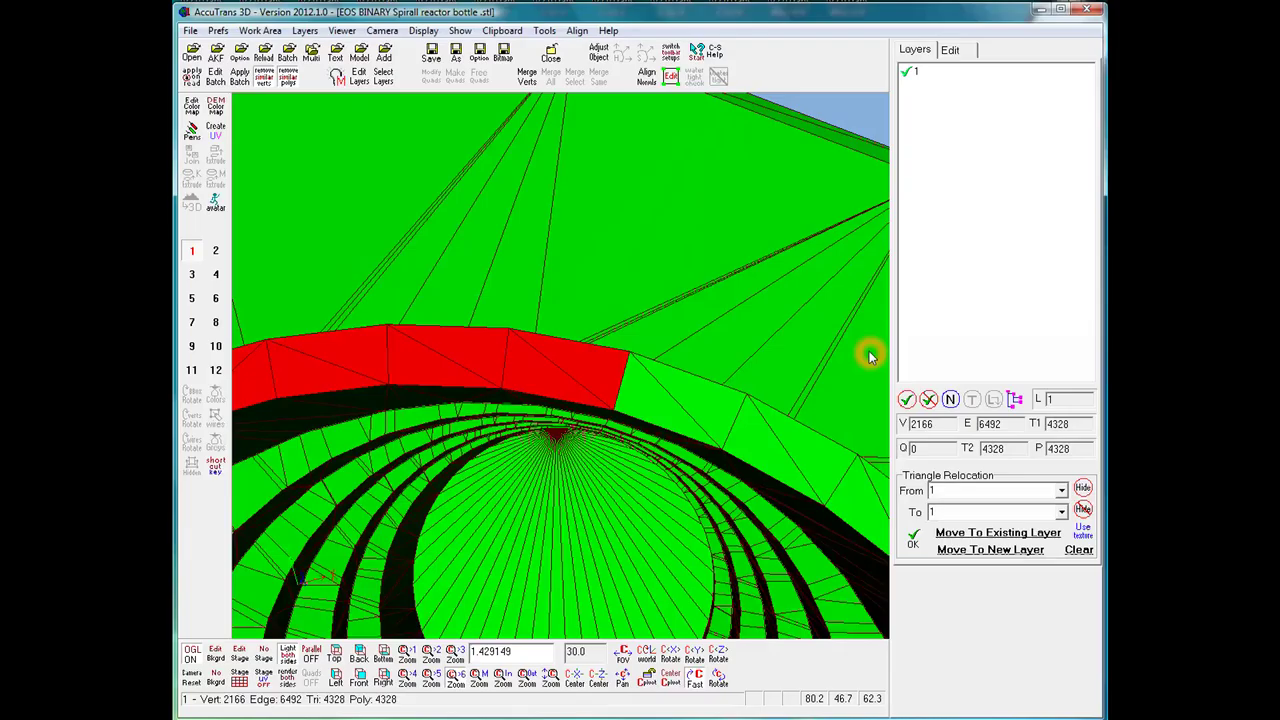
mouse_move(640, 394)
left_mouse_down()
mouse_move(706, 395)
mouse_move(734, 443)
mouse_move(792, 453)
mouse_move(846, 495)
mouse_move(872, 482)
mouse_move(836, 482)
left_mouse_up()
scroll(834, 478, "down", 3)
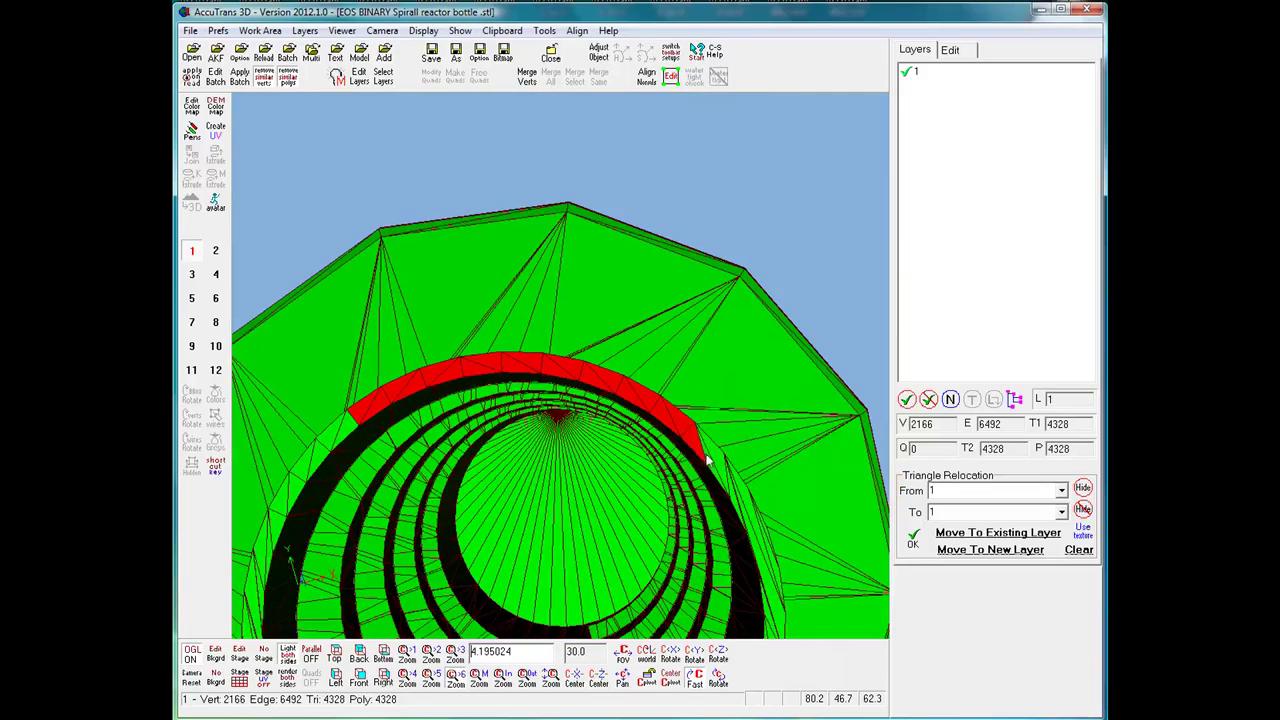
left_click_drag(706, 454, 722, 481)
scroll(731, 486, "up", 4)
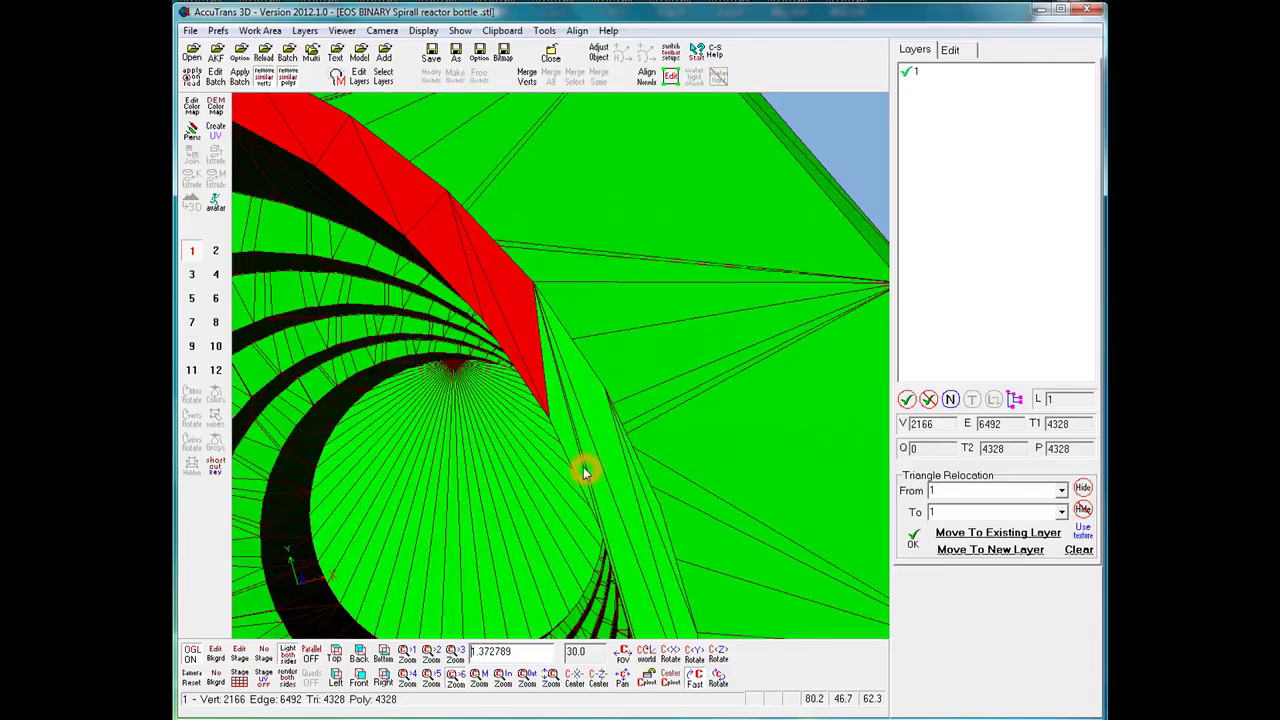
Step: Add the long, narrow rim triangles where the neck meets the spiral thread on the +X side
left_click(584, 474)
left_click(577, 446)
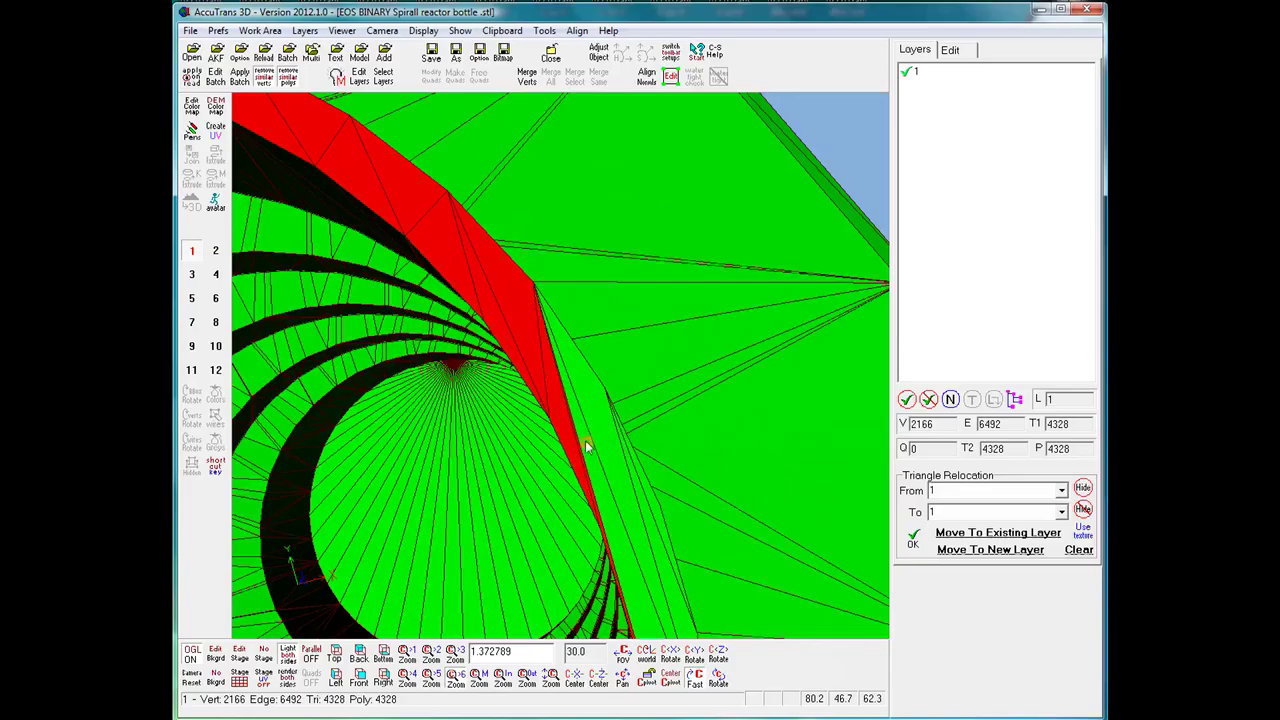
left_click(588, 444)
left_click(607, 444)
left_click(635, 477)
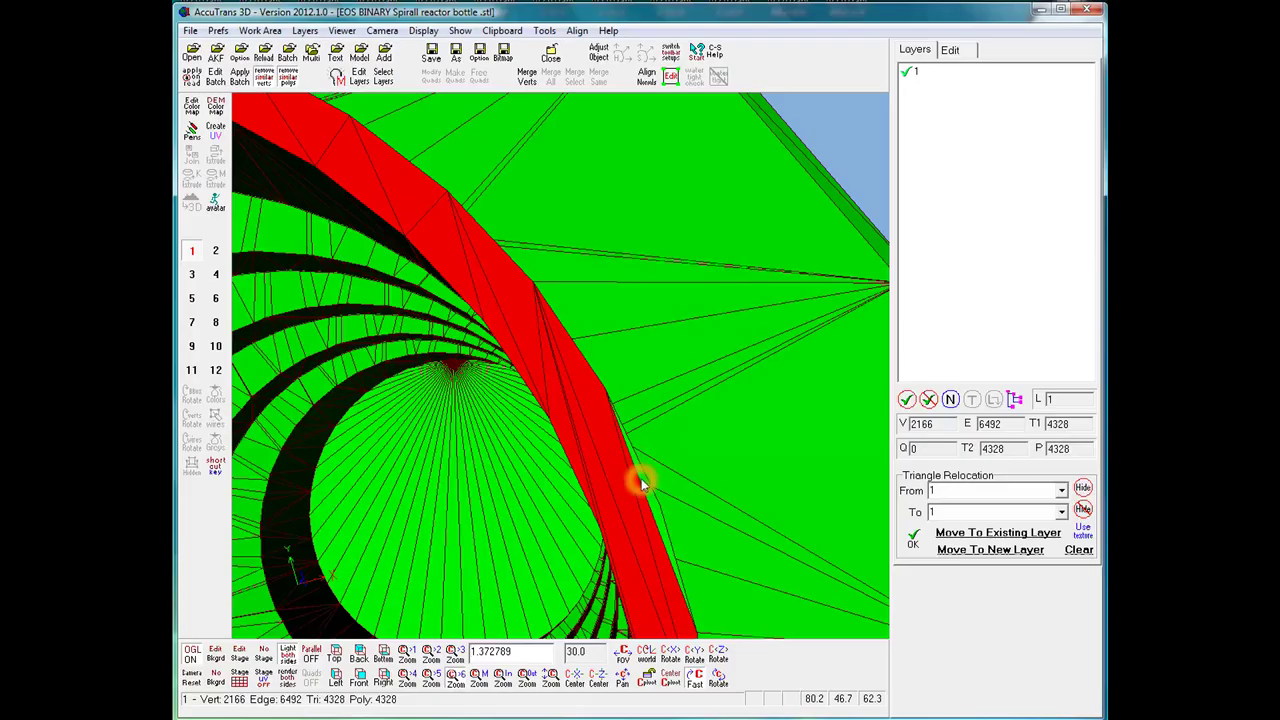
left_click(642, 486)
Step: Continue the clockwise selection with the remaining rim triangles past the neck's +X side, toward its near arc
left_click_drag(661, 598, 582, 571)
left_click(546, 362)
left_click(546, 362)
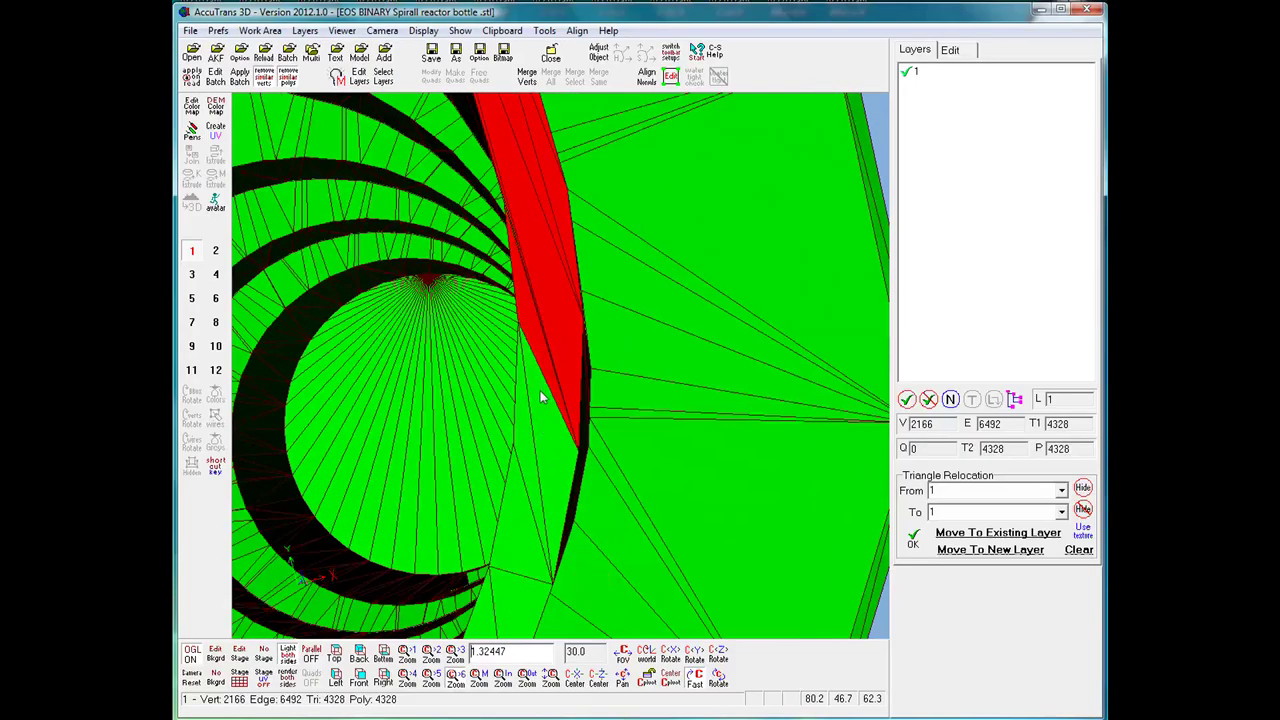
left_click(531, 429)
left_click(526, 517)
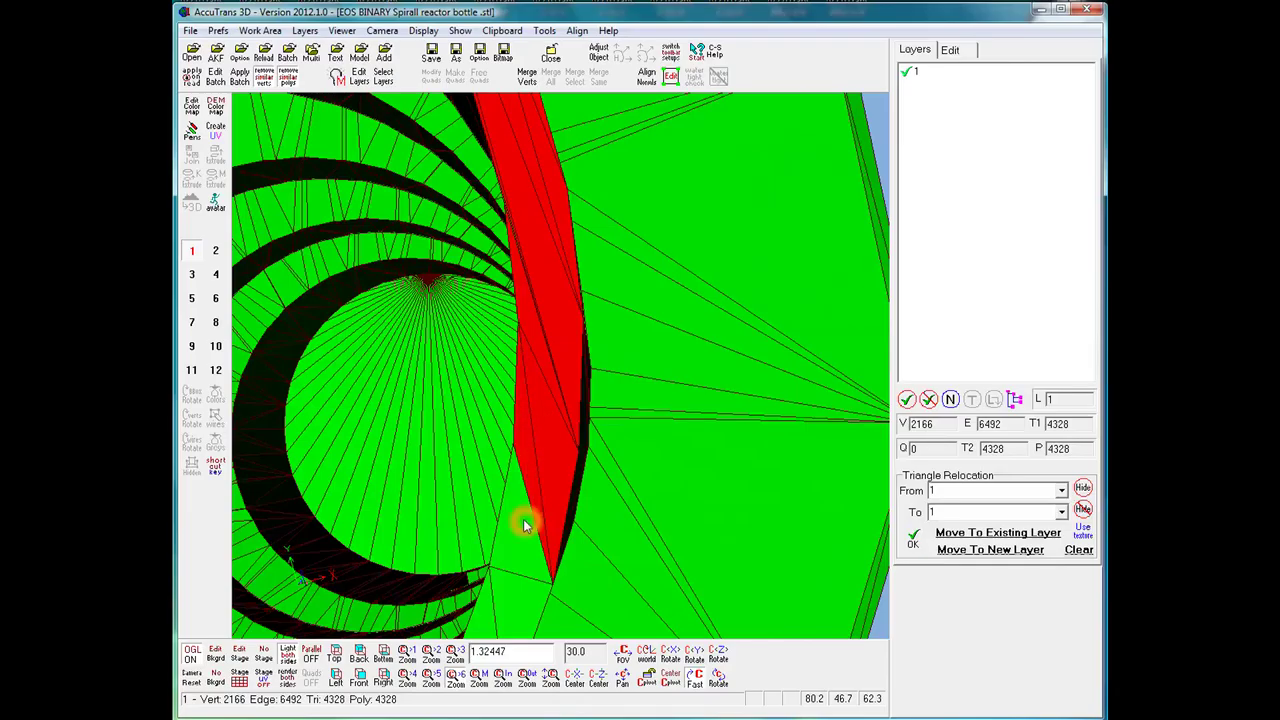
left_click(520, 592)
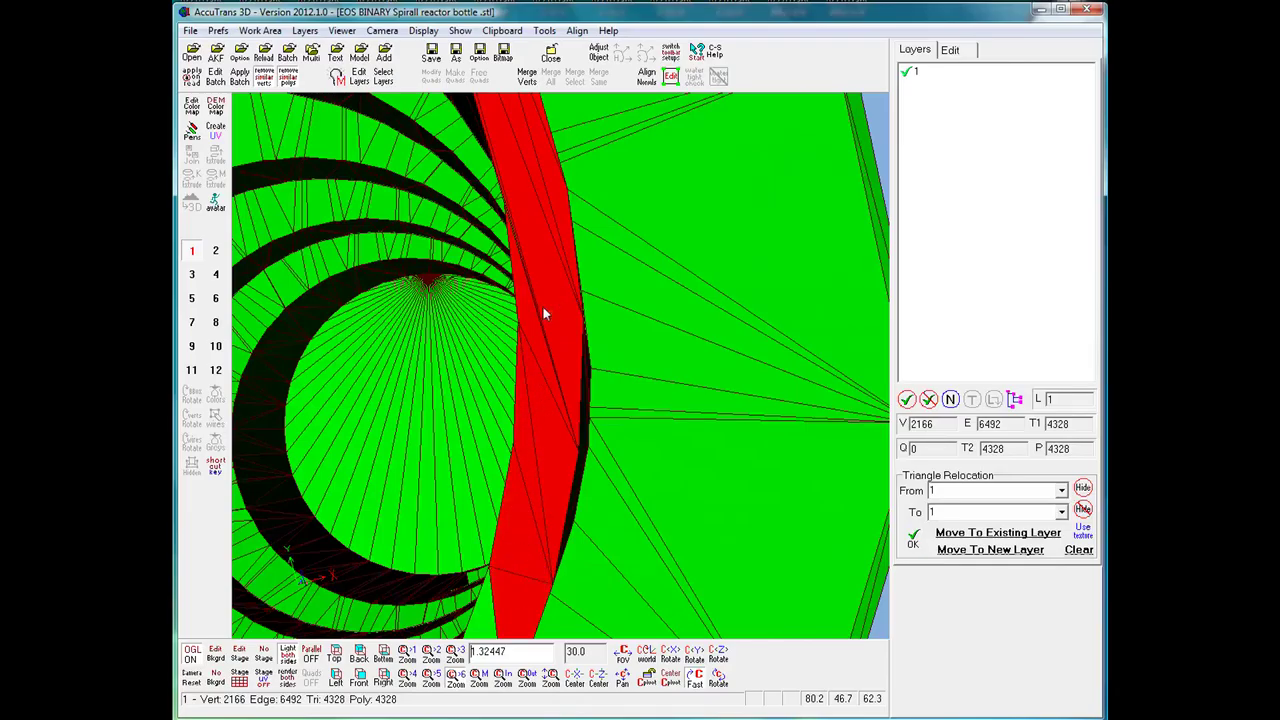
left_click_drag(538, 311, 549, 386)
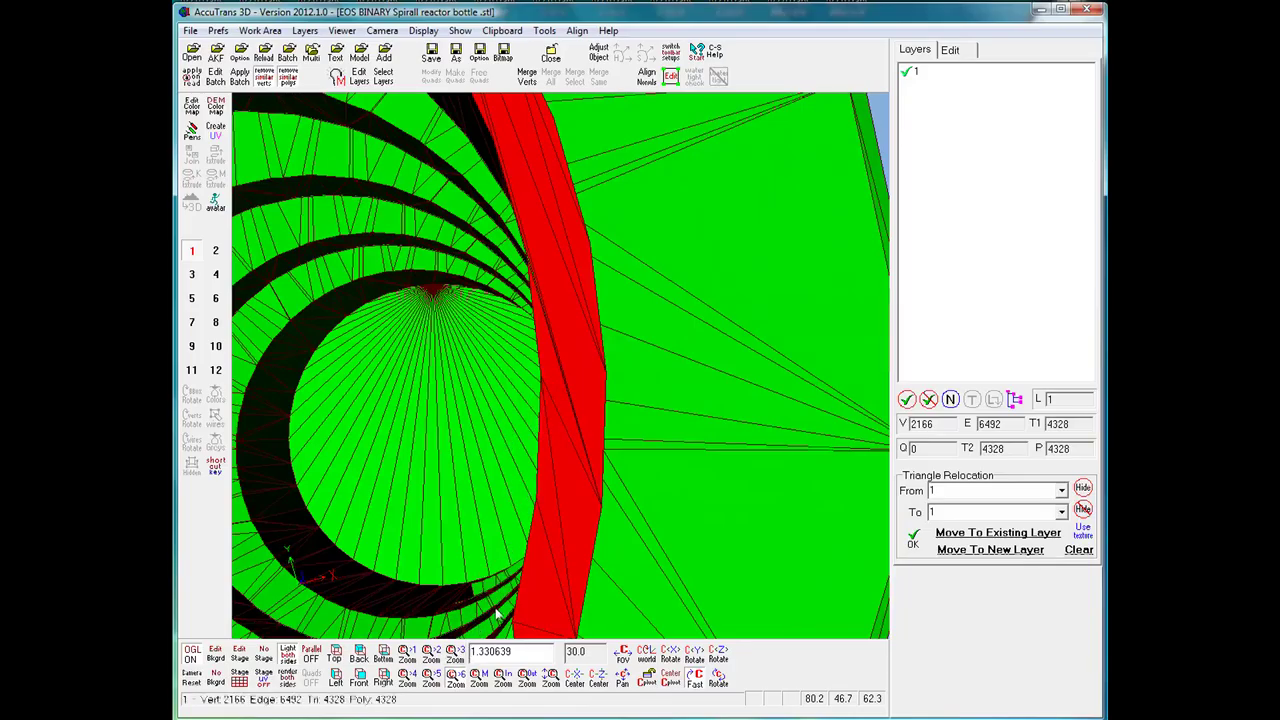
left_click(529, 467)
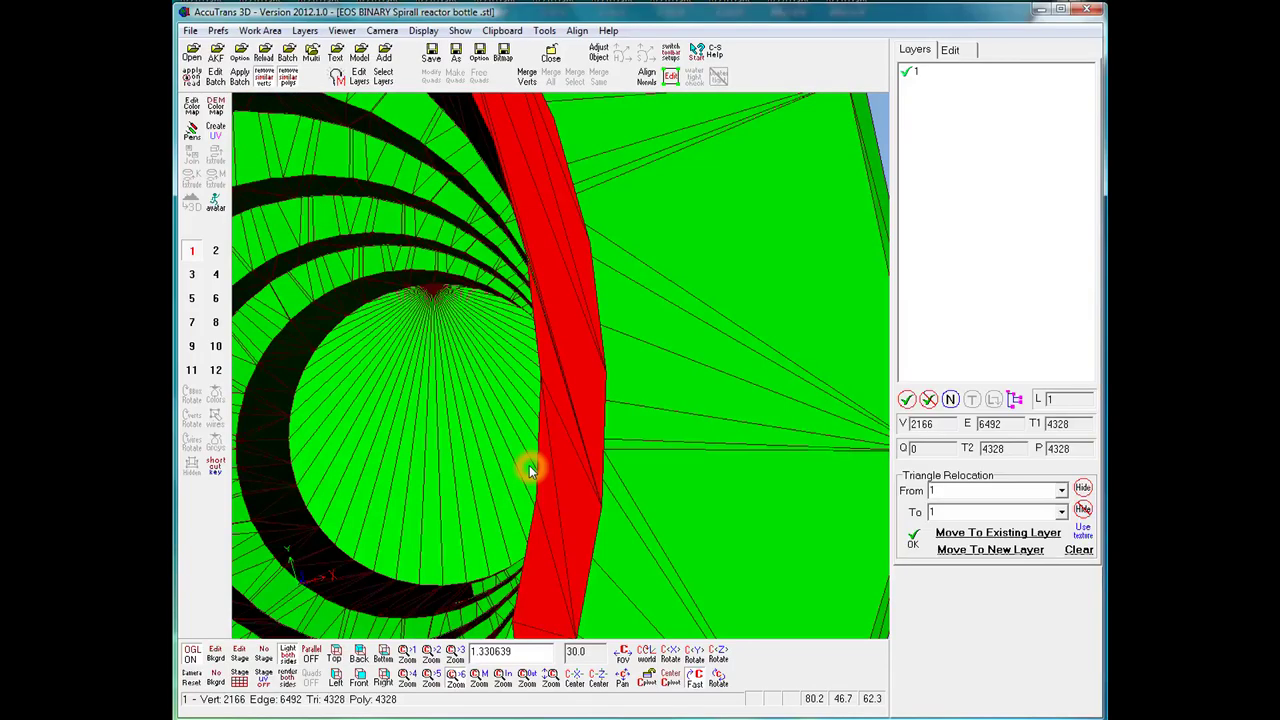
left_click(430, 680)
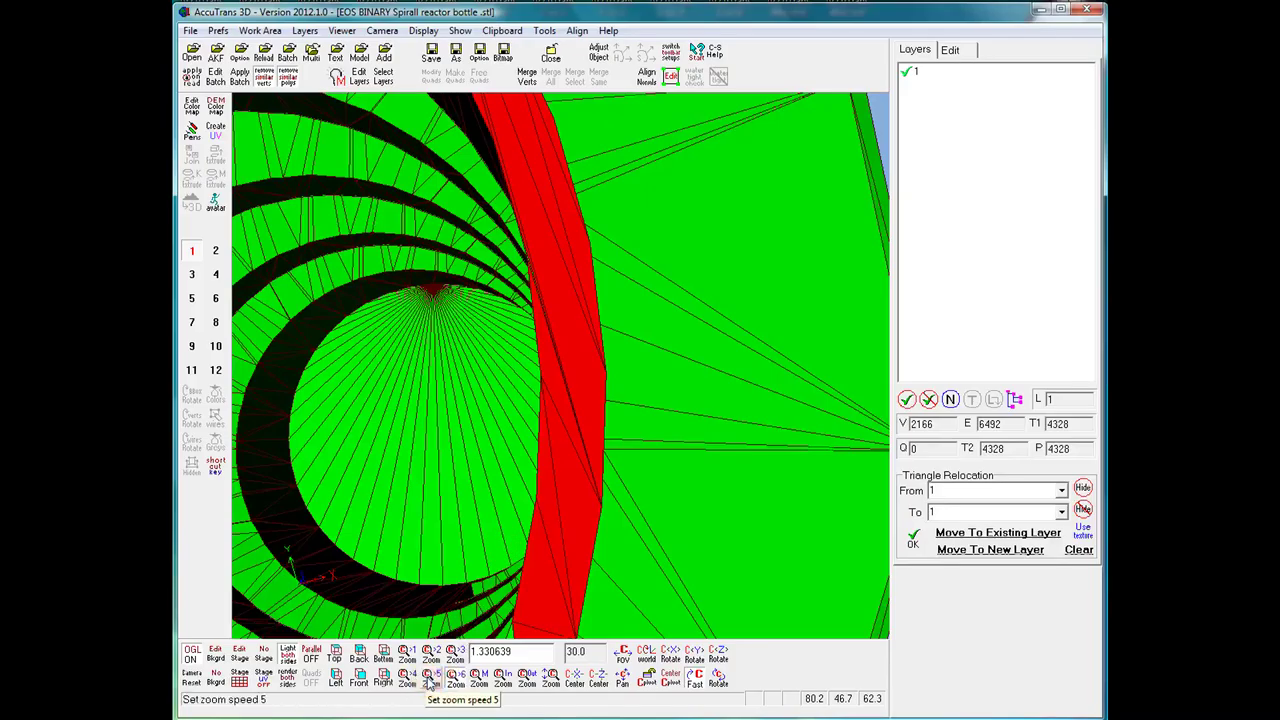
left_click(418, 678)
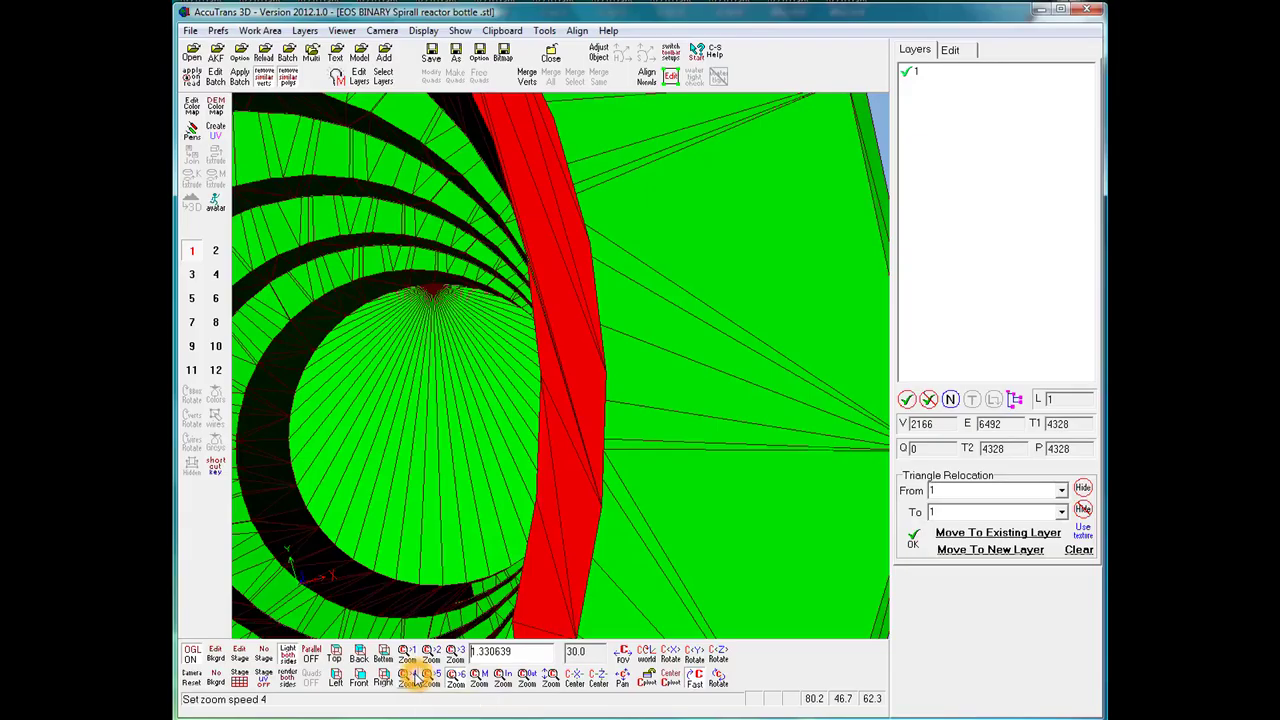
left_click(431, 678)
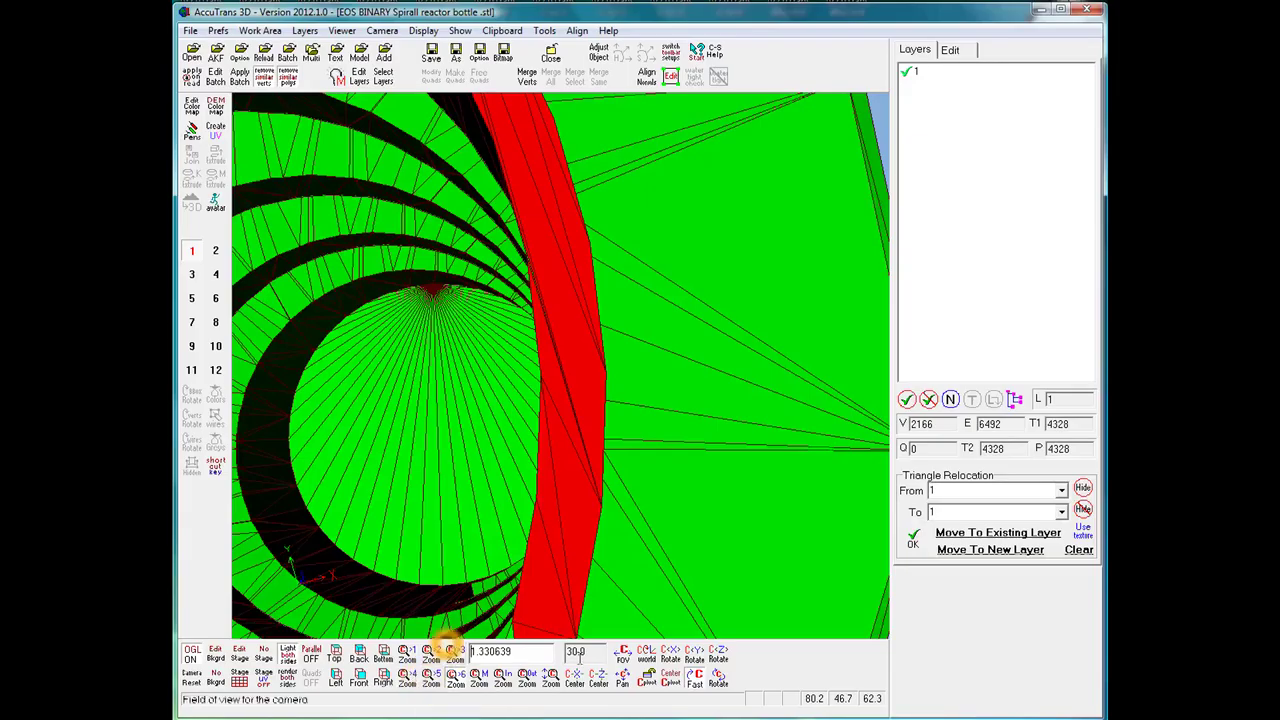
left_click(623, 655)
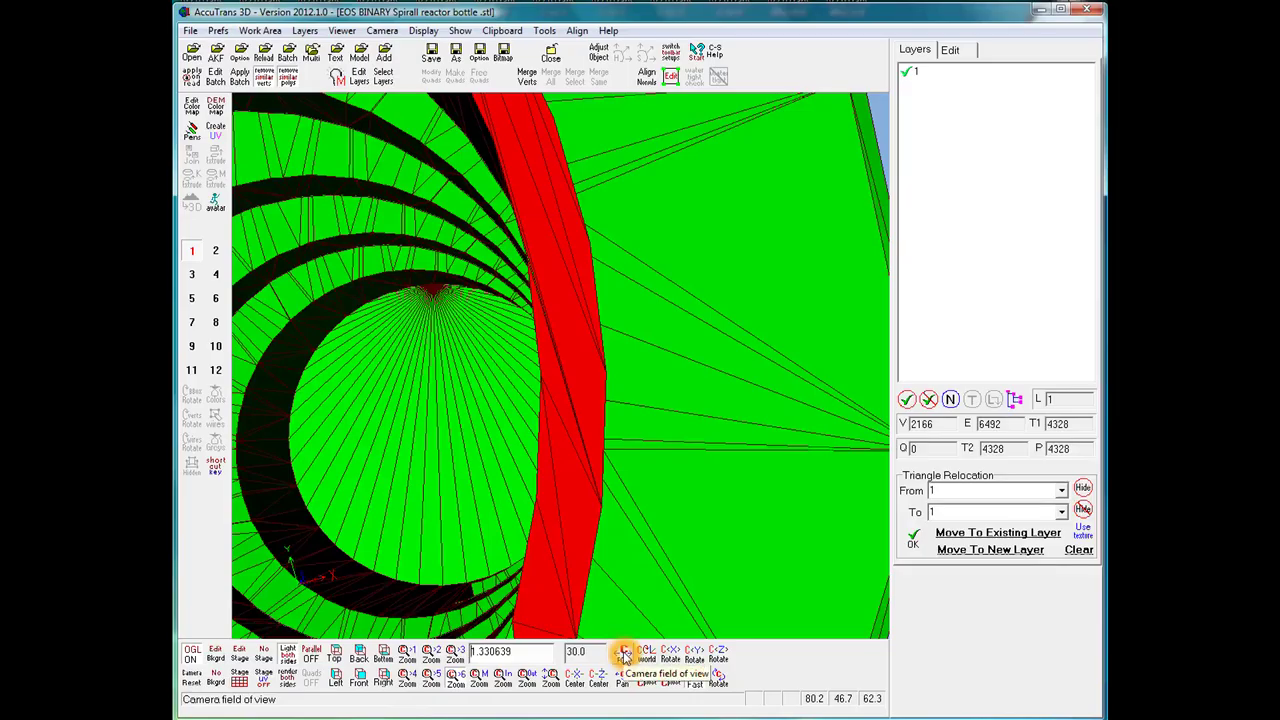
Step: Add the missed sliver triangle running lengthwise through the selected rim on the neck's +X side
left_click_drag(623, 652, 382, 710)
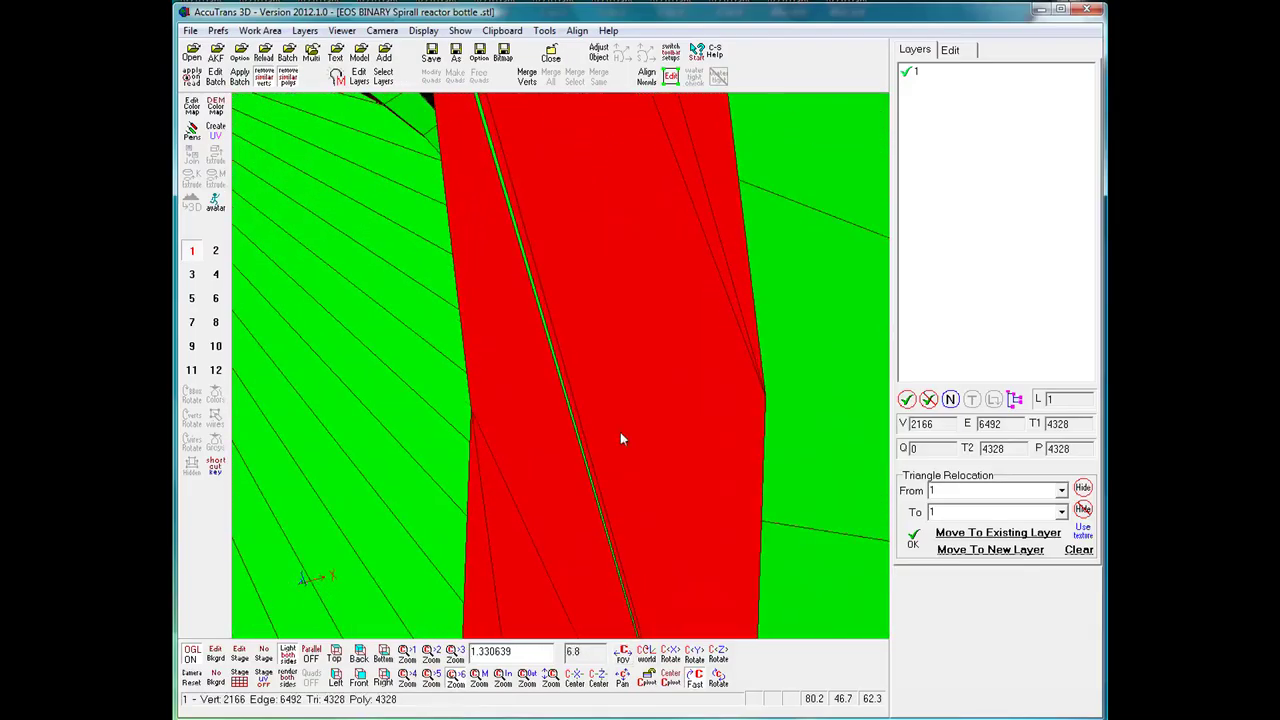
left_click(549, 354)
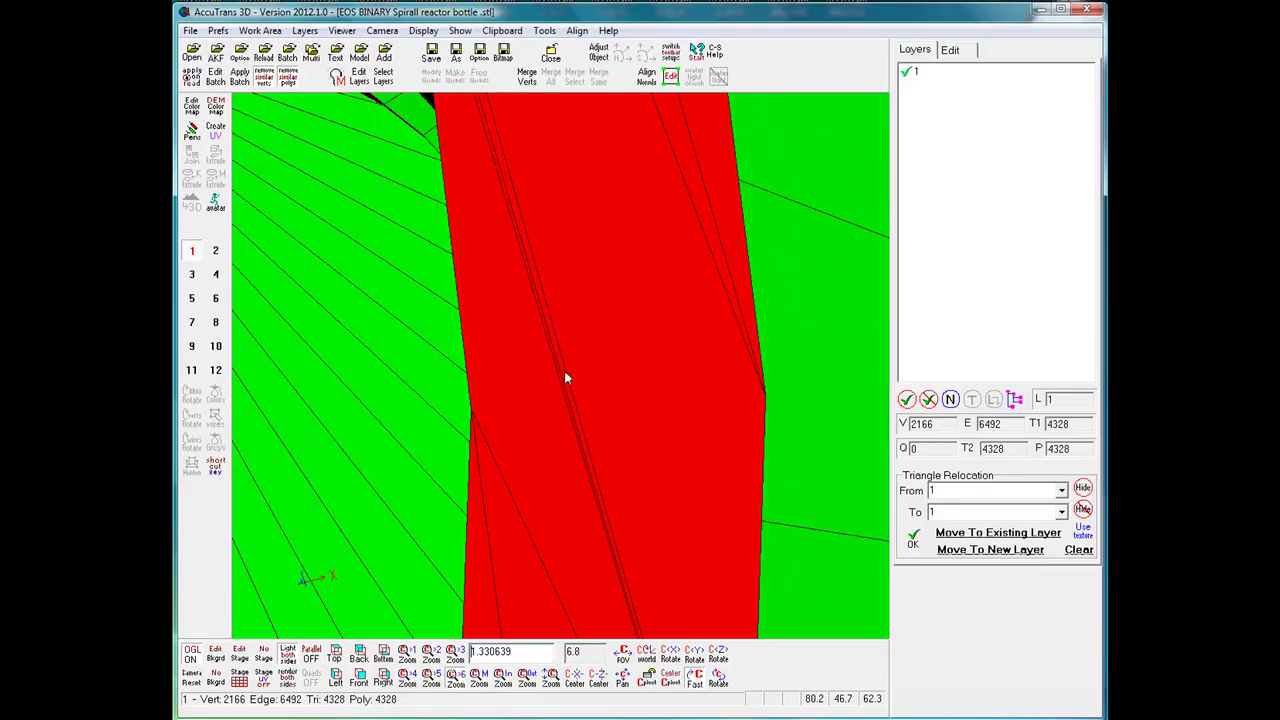
left_click(624, 656)
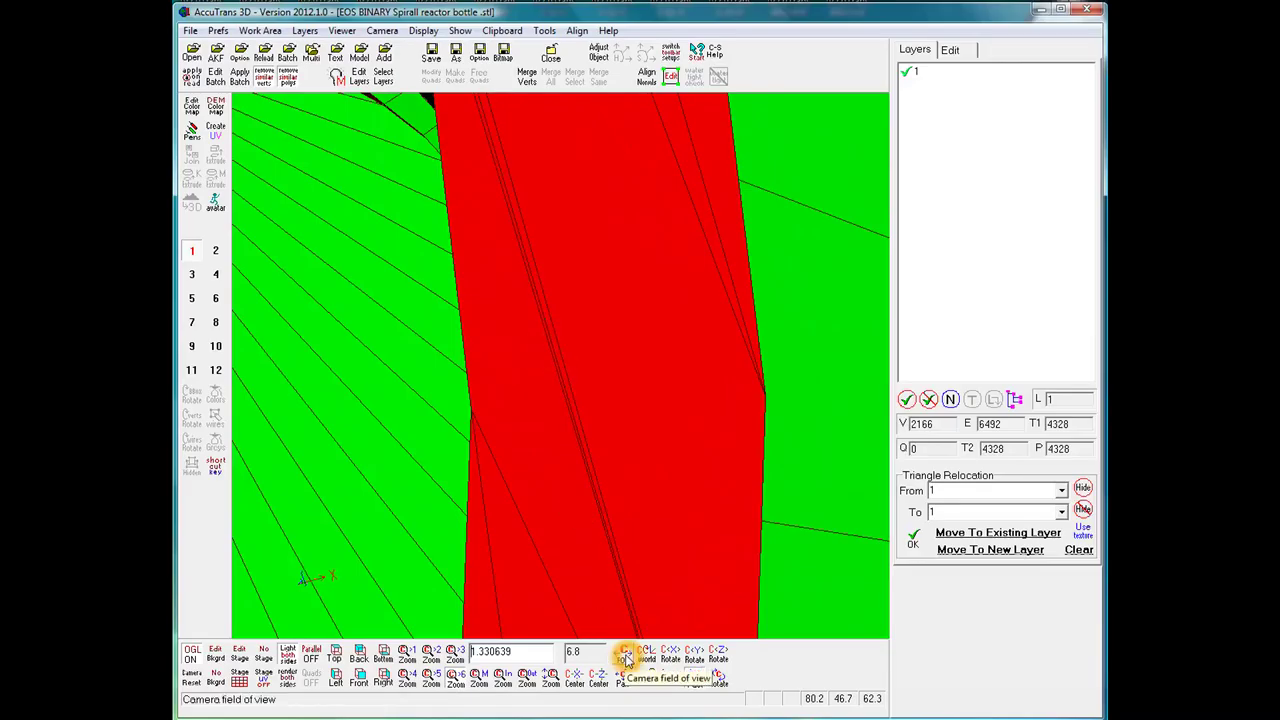
left_click(627, 659)
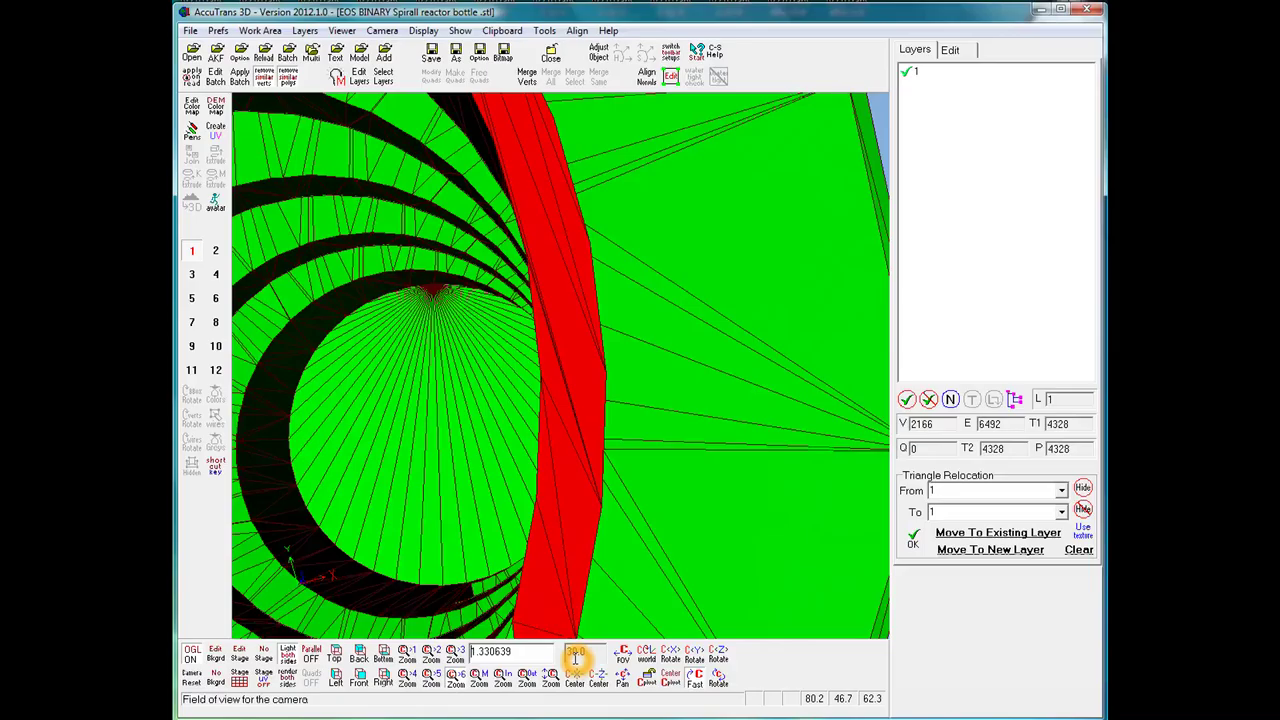
Step: Extend the rim selection clockwise from the +X side with the next wide triangles leading to the near arc
left_click(550, 614)
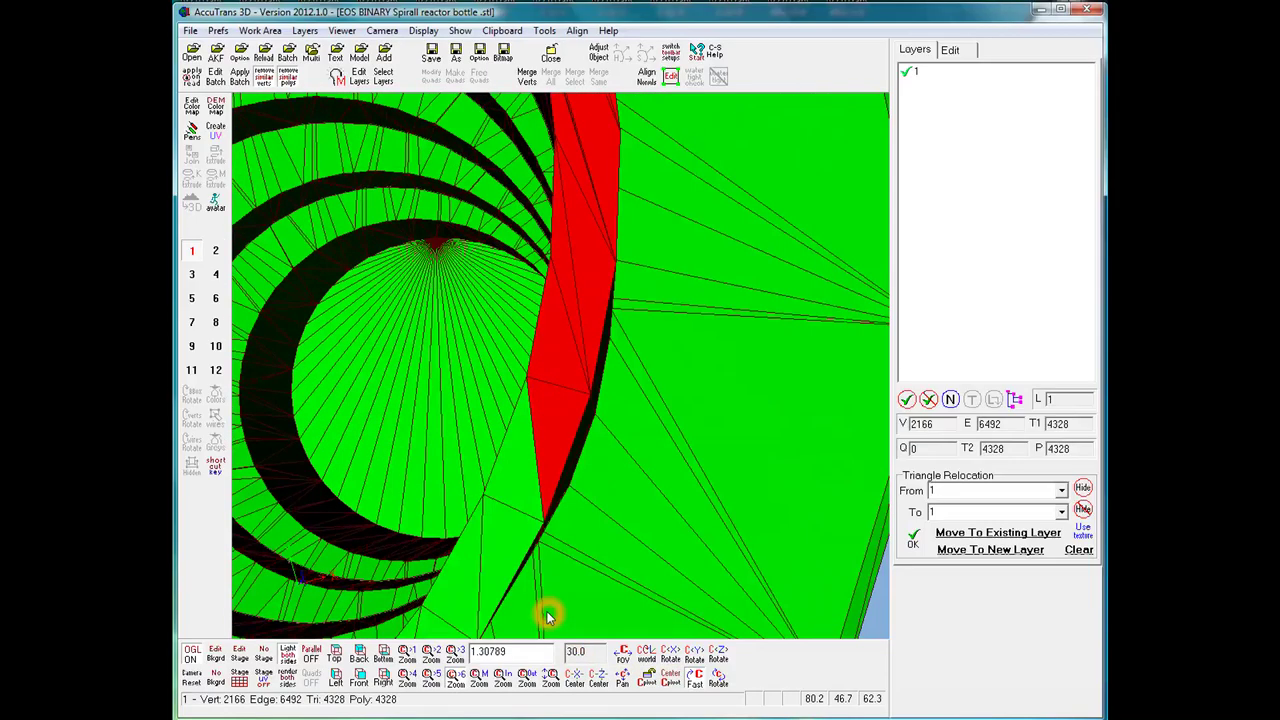
left_click(528, 467)
left_click(509, 529)
left_click(466, 569)
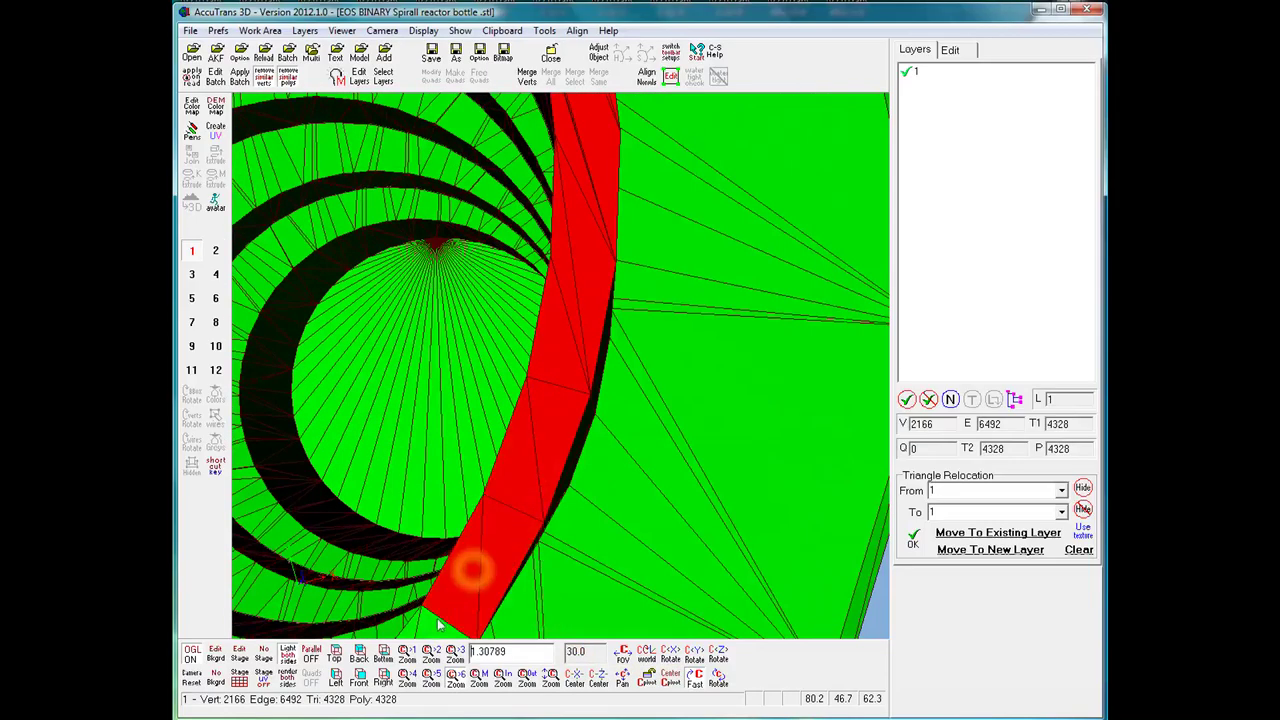
left_click(434, 633)
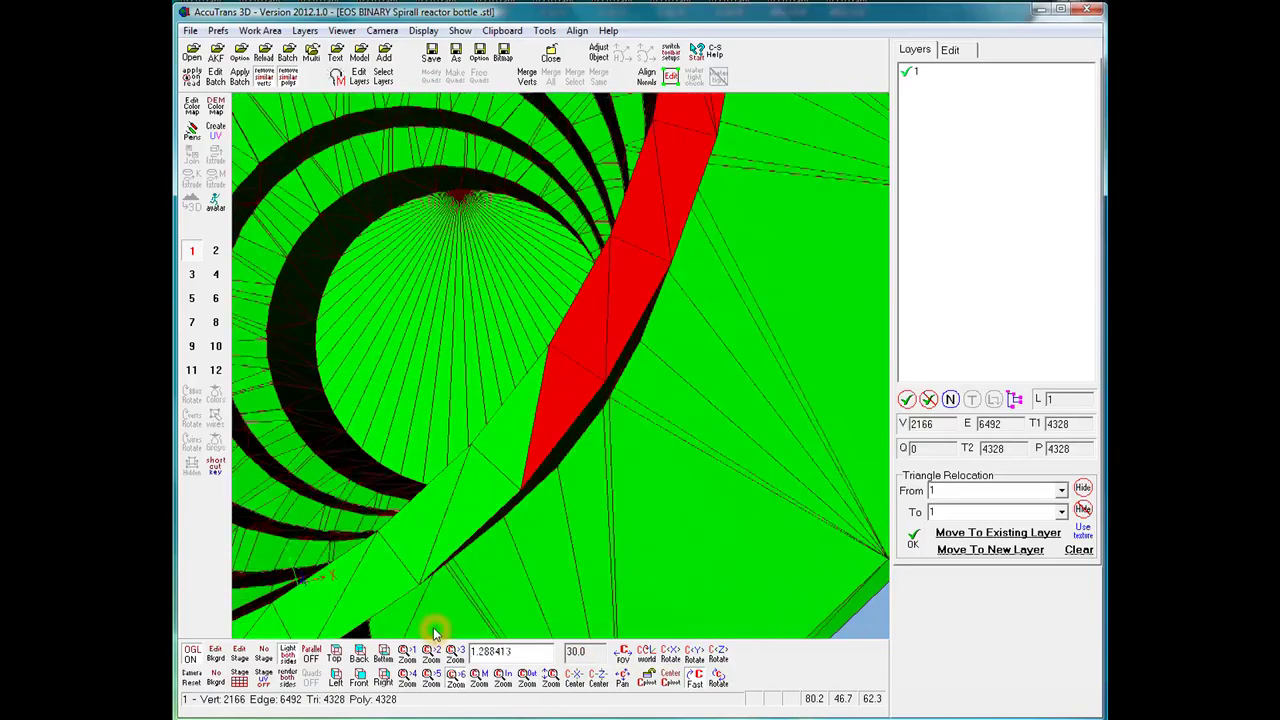
left_click(506, 468)
left_click(433, 527)
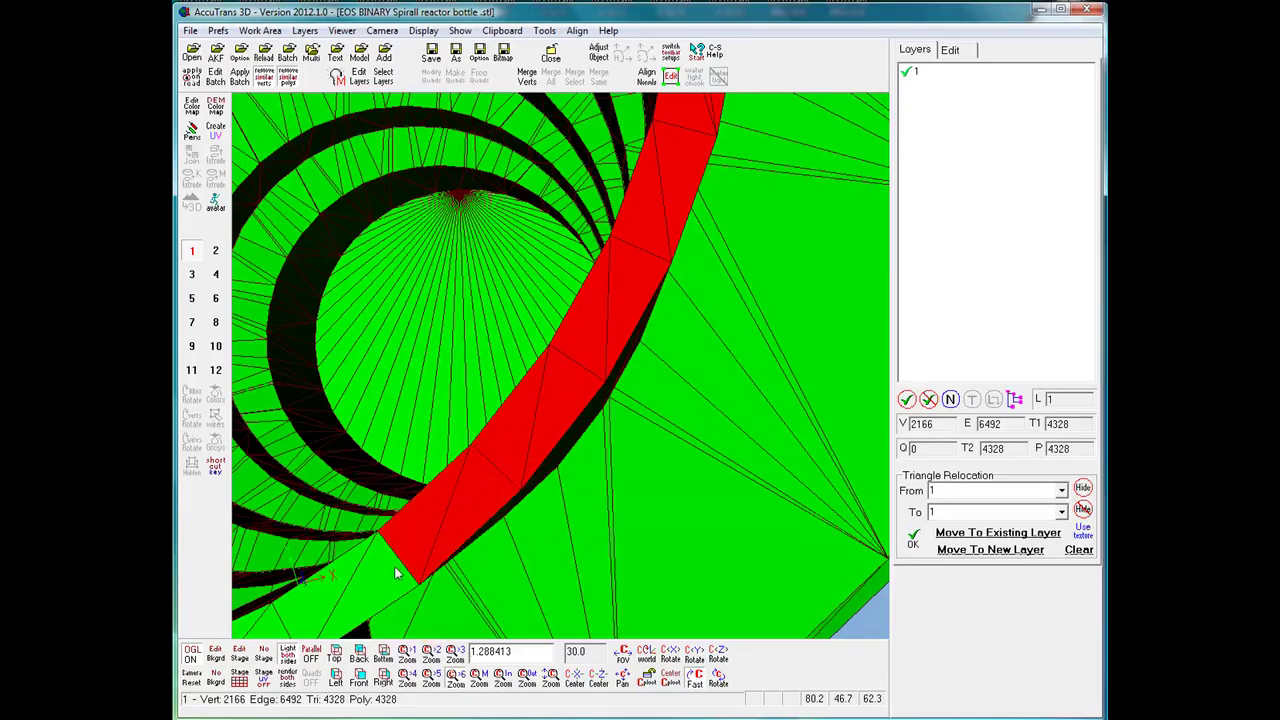
Step: Select the following rim triangles where the near arc passes above the dark vertical step in the spiral thread
left_click(340, 585)
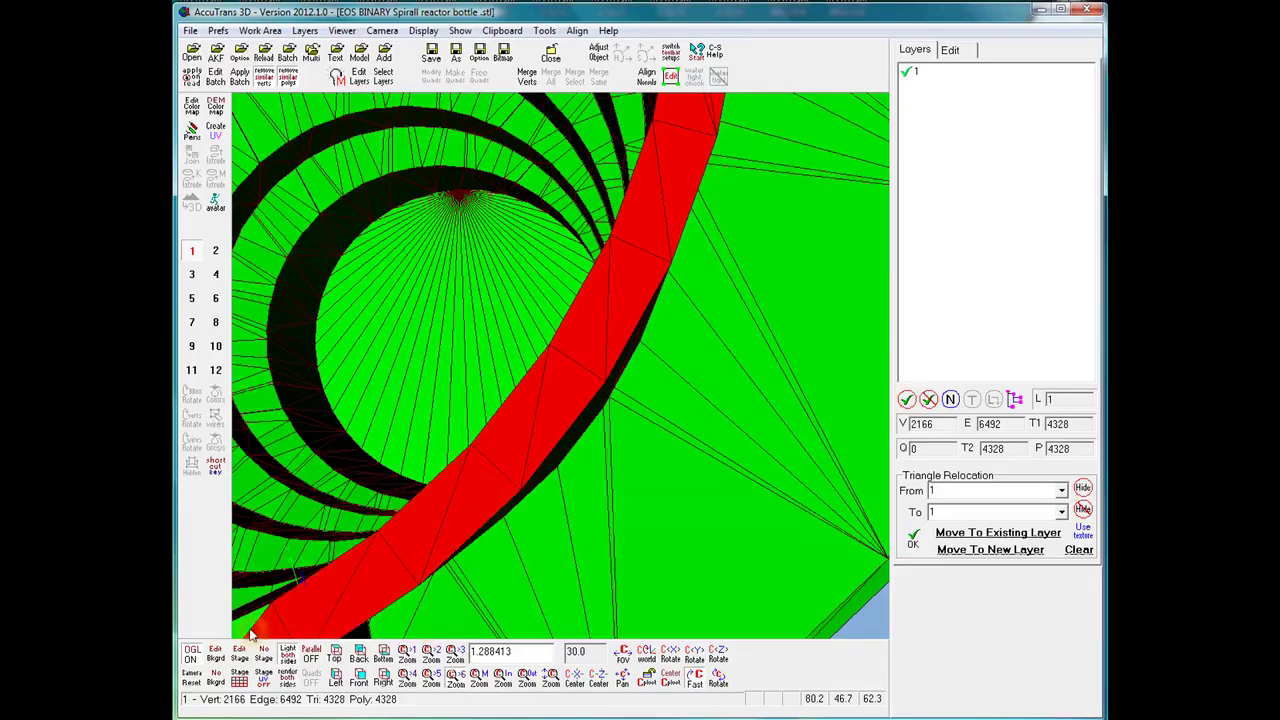
left_click(246, 629)
left_click(331, 594)
left_click_drag(343, 601, 323, 609)
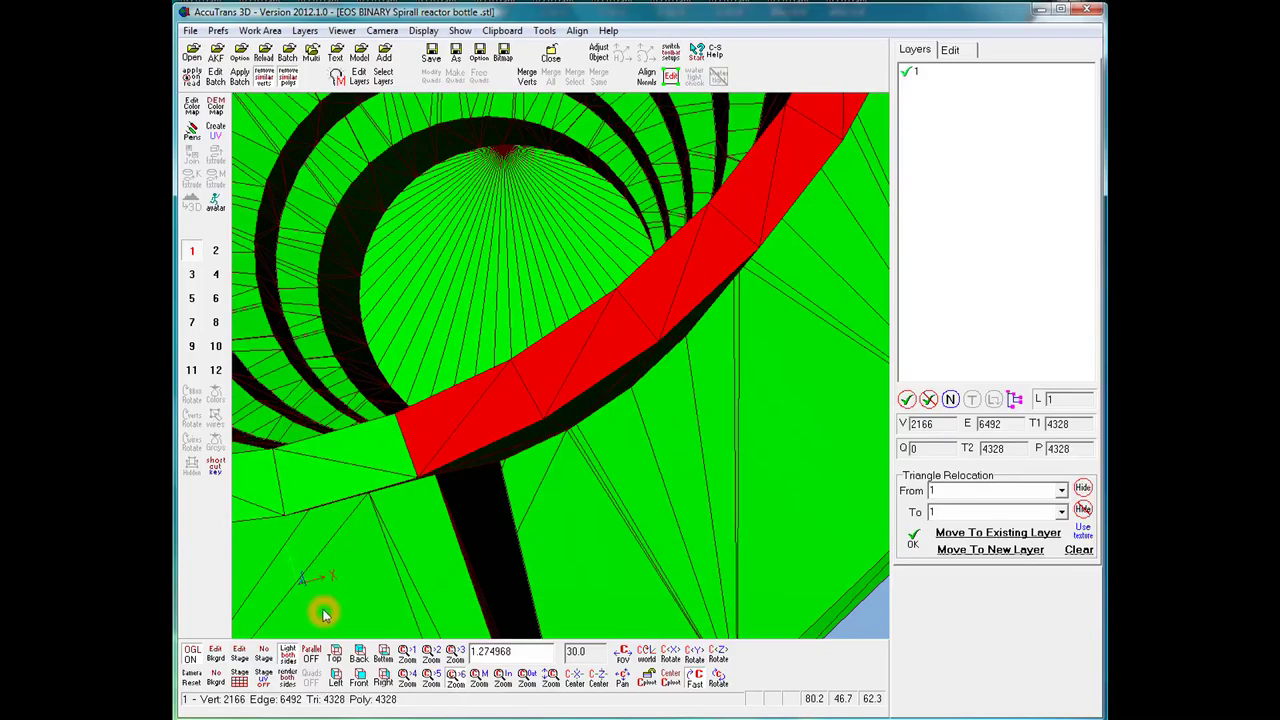
left_click(374, 449)
left_click(335, 488)
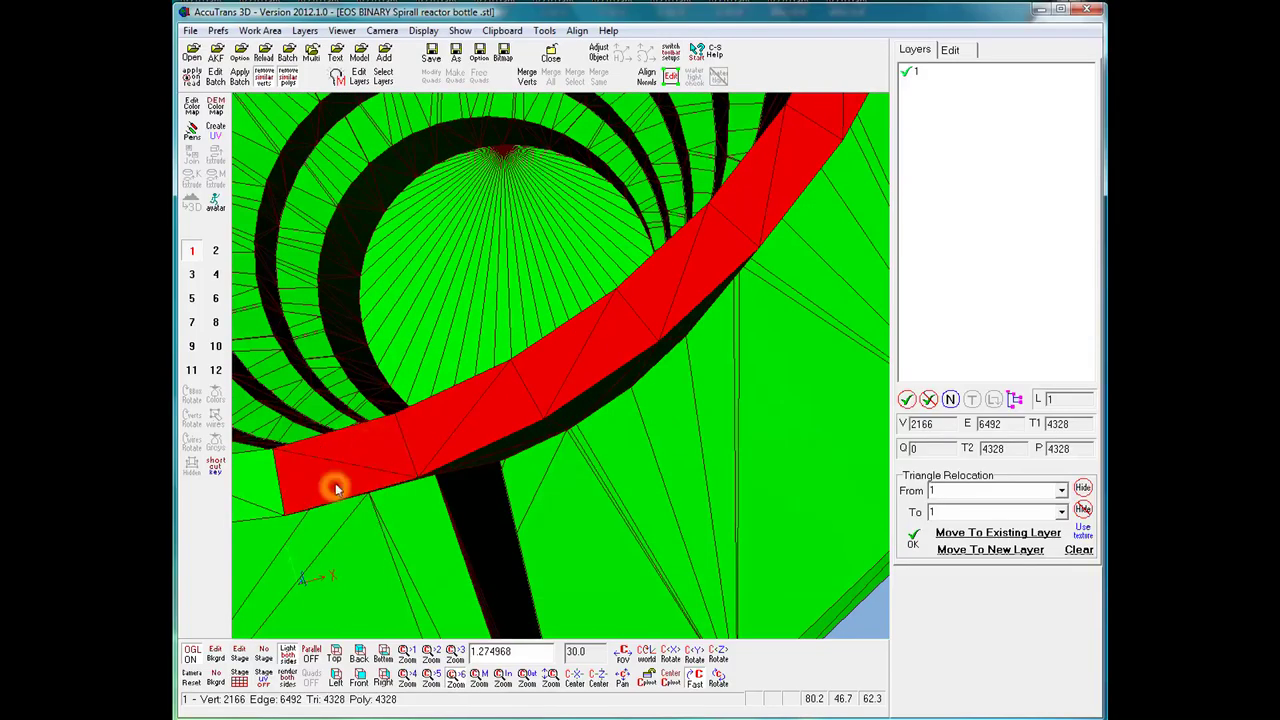
left_click(263, 487)
Step: Select the rim triangles along the rest of the near arc, working clockwise toward the neck's -X side
scroll(309, 484, "down", 5)
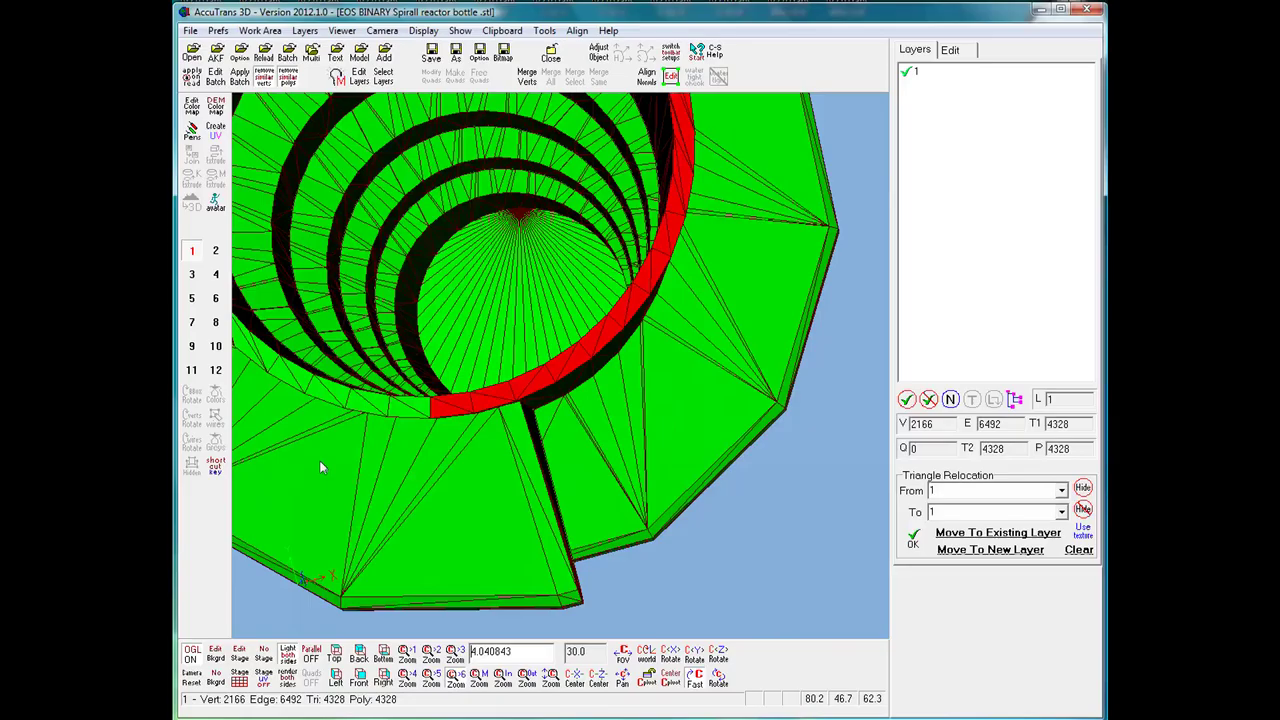
left_click(394, 410)
left_click(380, 405)
left_click(361, 402)
left_click(333, 393)
left_click(324, 391)
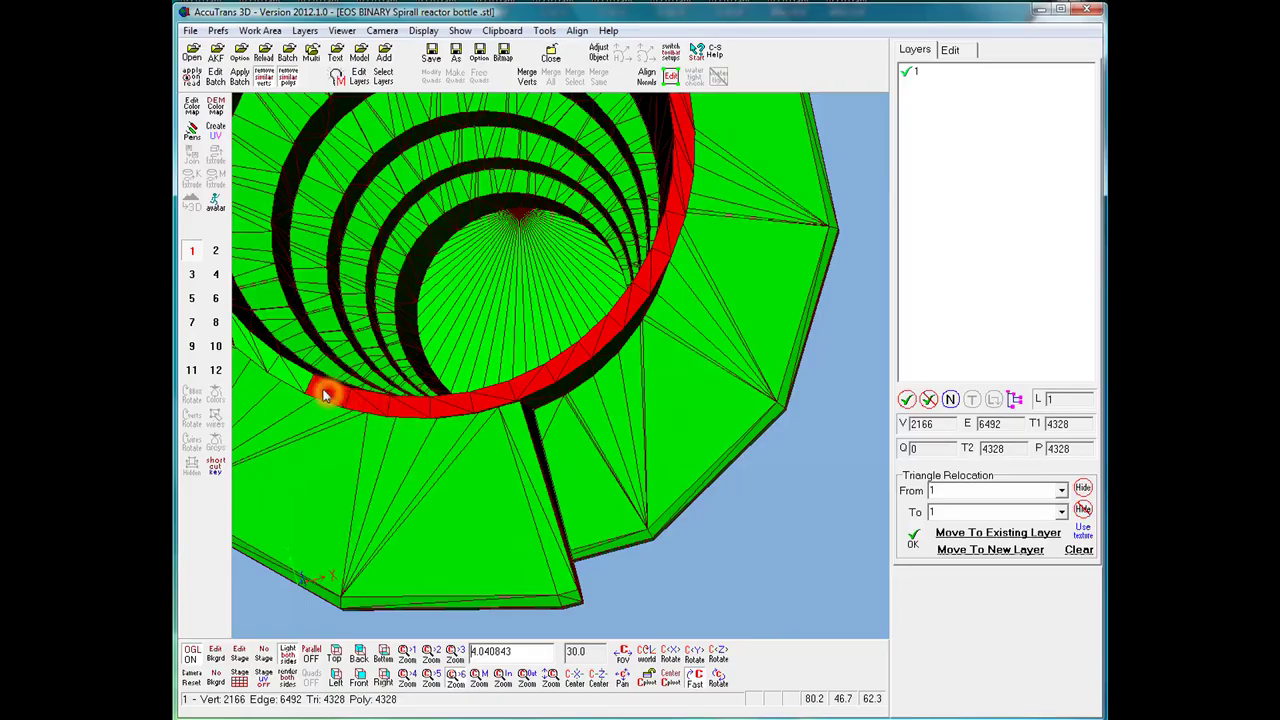
left_click(303, 381)
left_click(285, 373)
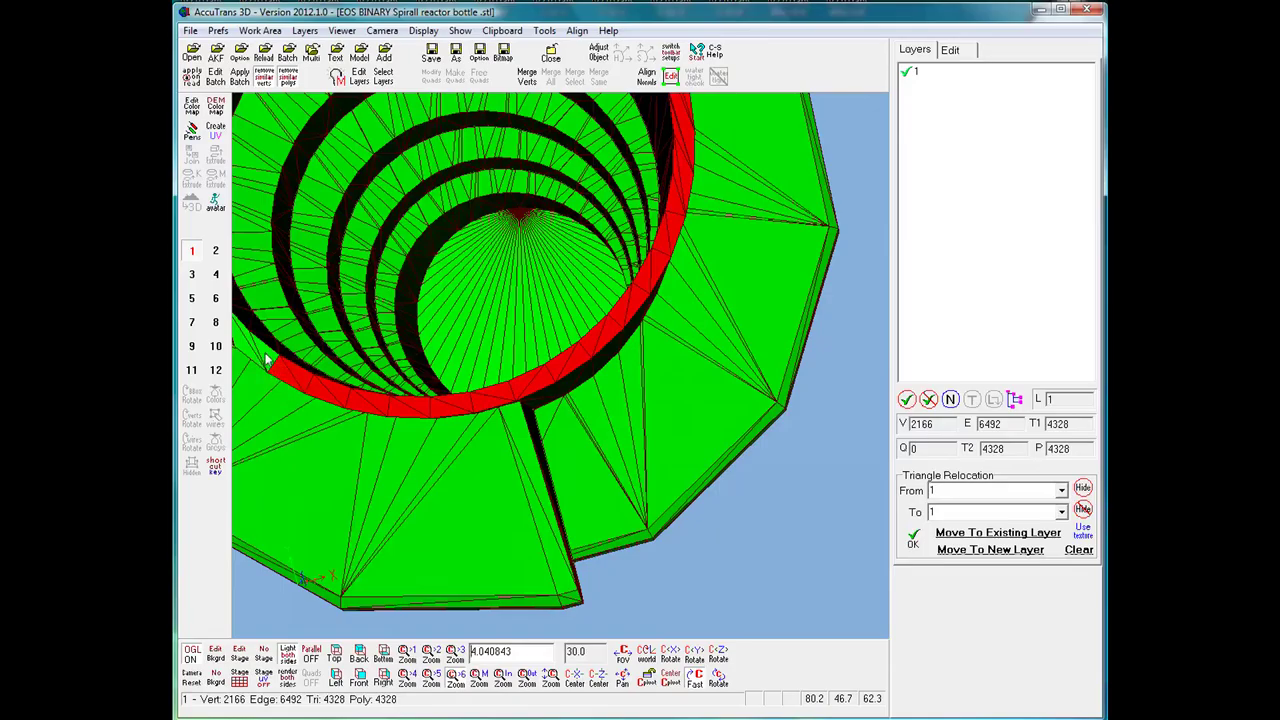
left_click(249, 347)
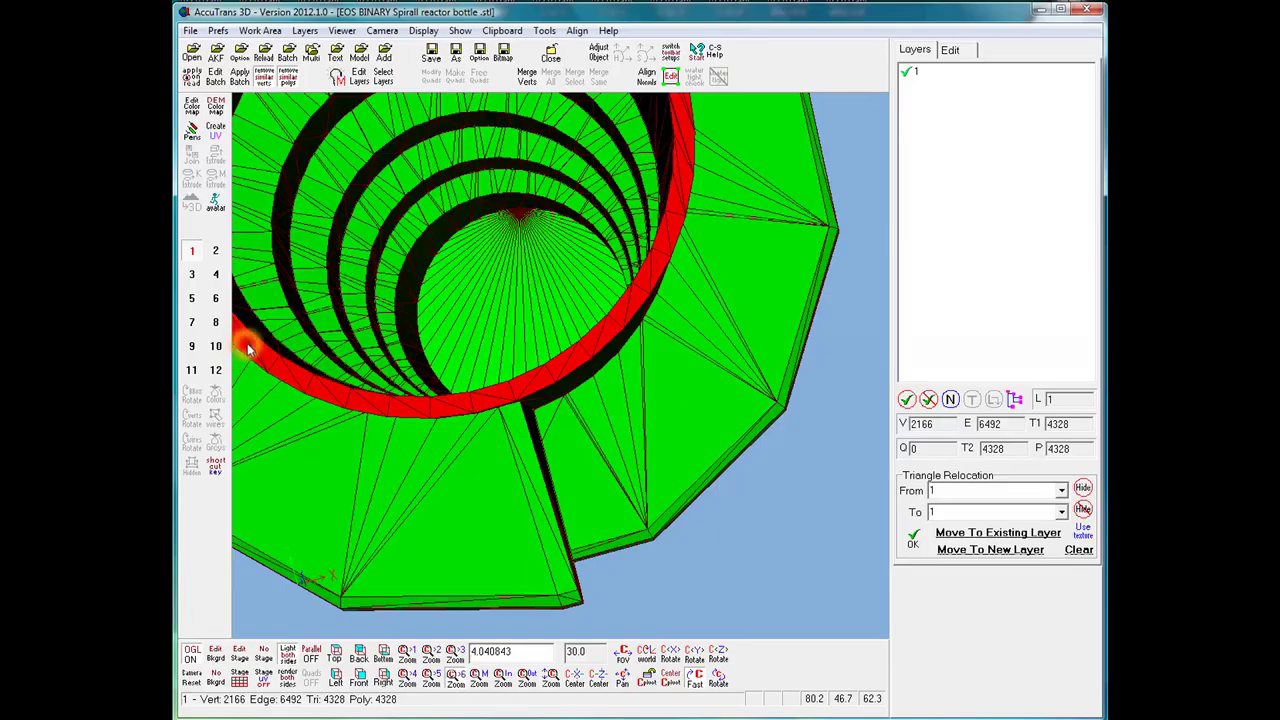
Step: Add the rim triangles that curve up from the near arc onto the neck's -X side
right_click(249, 348)
left_click(534, 332)
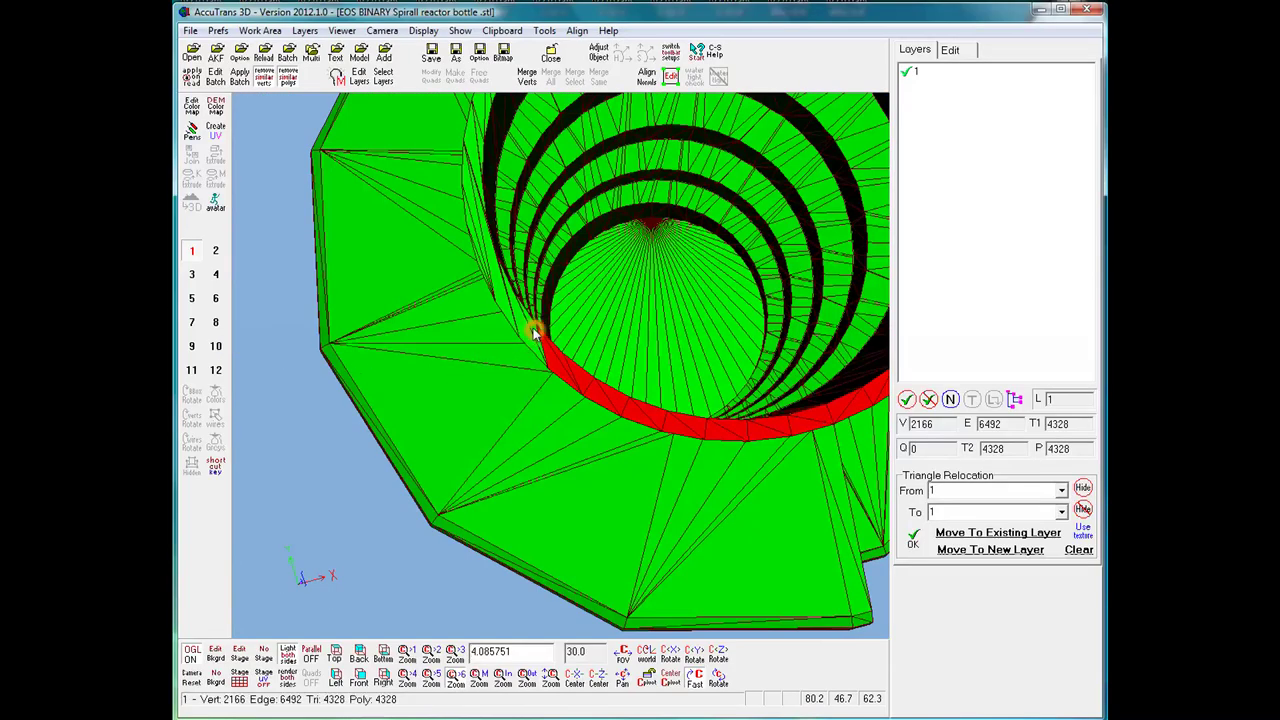
left_click(534, 331)
left_click(521, 325)
left_click(507, 310)
scroll(514, 351, "up", 4)
scroll(514, 350, "up", 2)
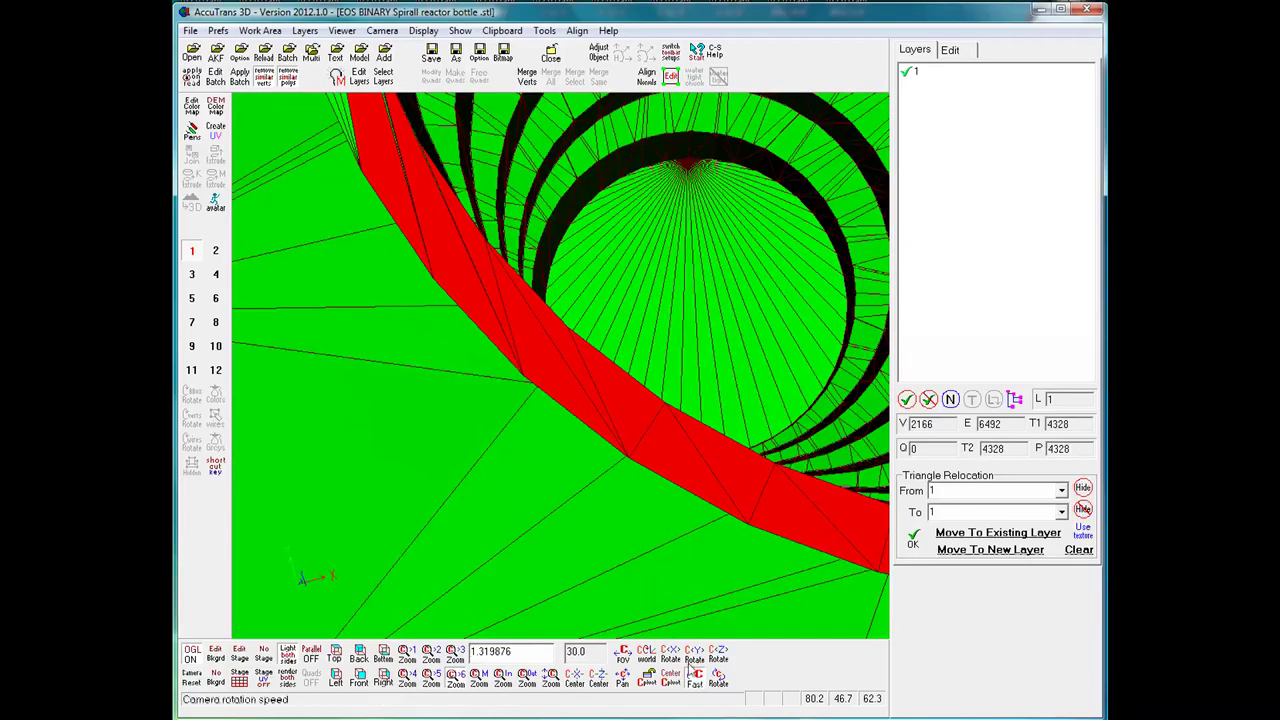
Step: Select the thin sliver triangles still unselected between the wide rim triangles on the -X side
left_click_drag(623, 654, 474, 710)
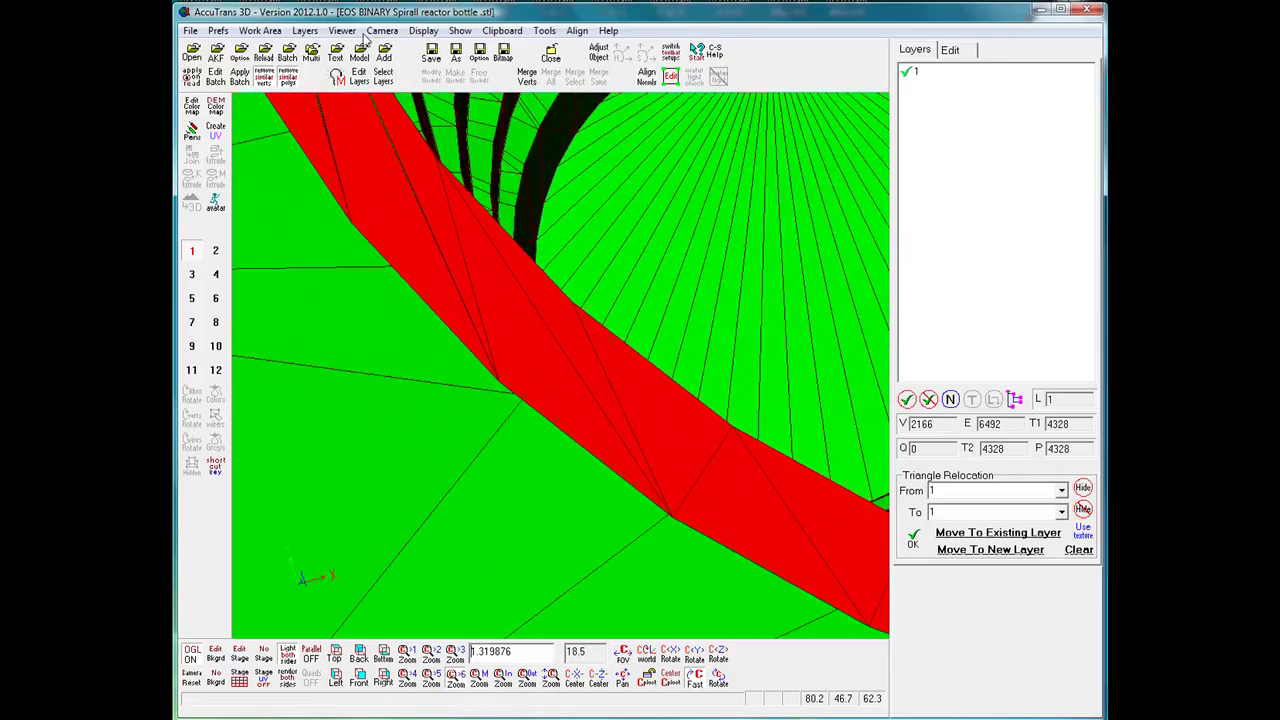
left_click(366, 140)
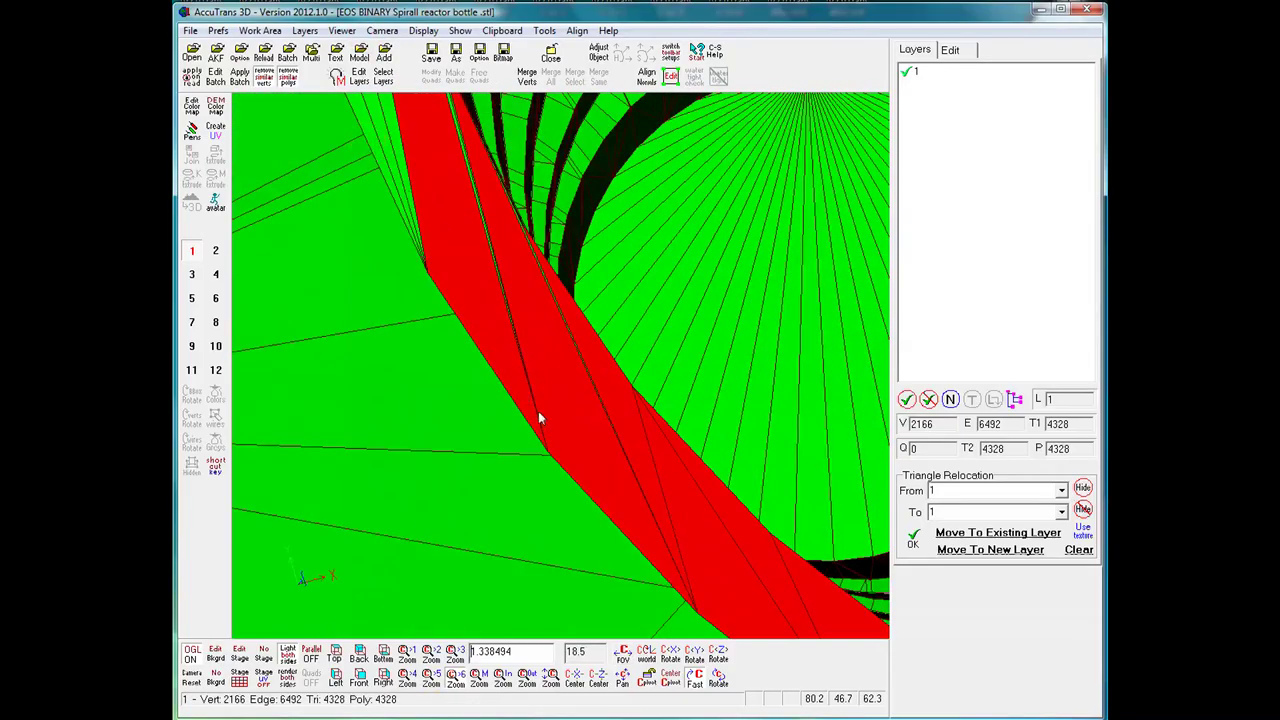
left_click_drag(625, 658, 513, 706)
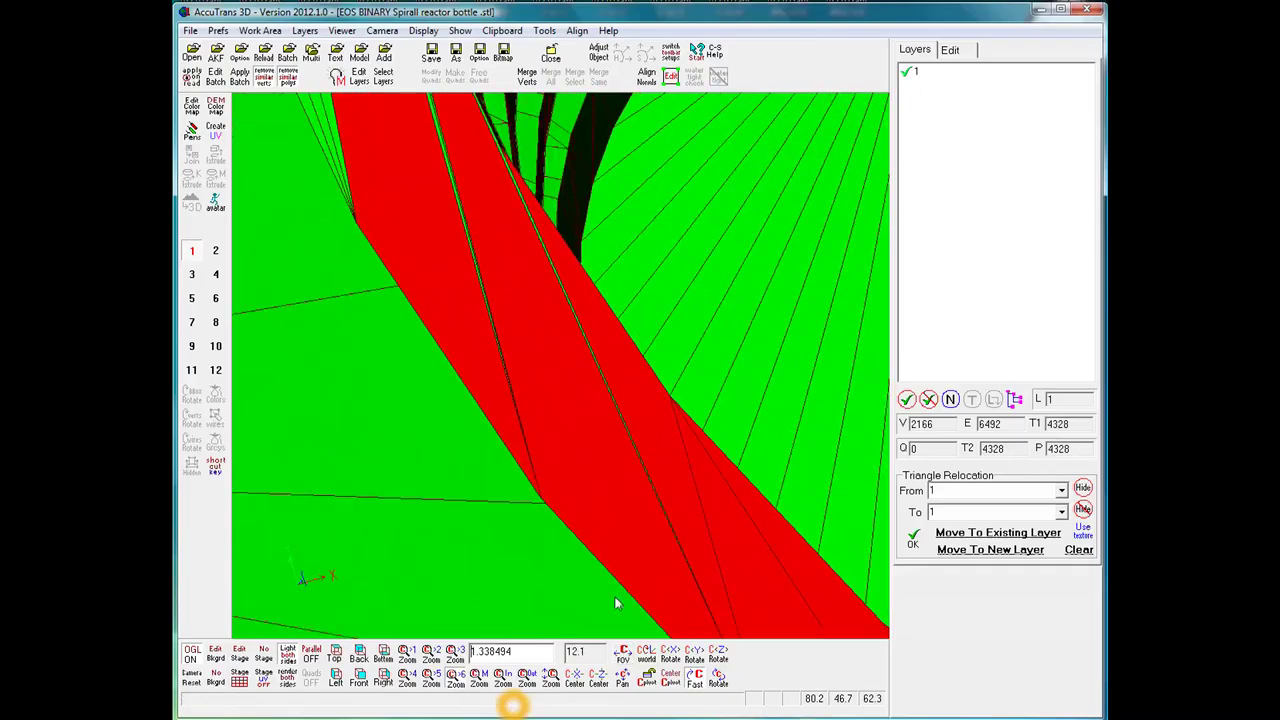
left_click(554, 262)
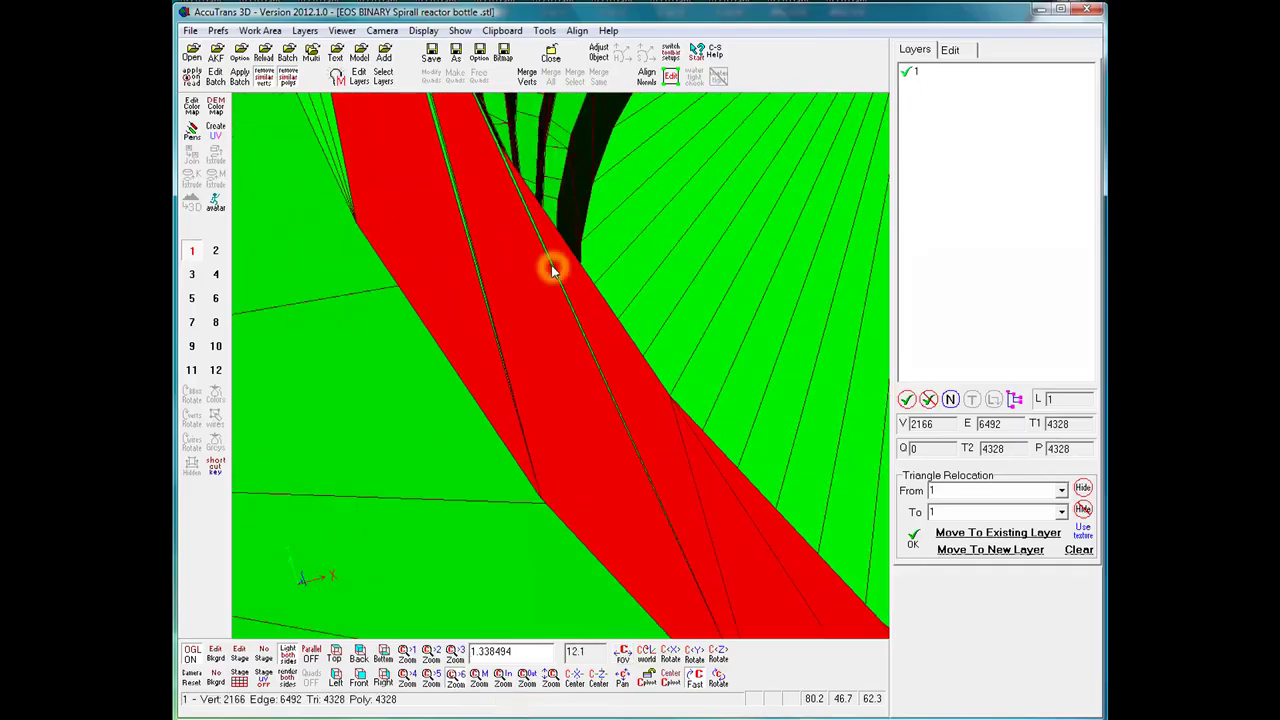
left_click(552, 266)
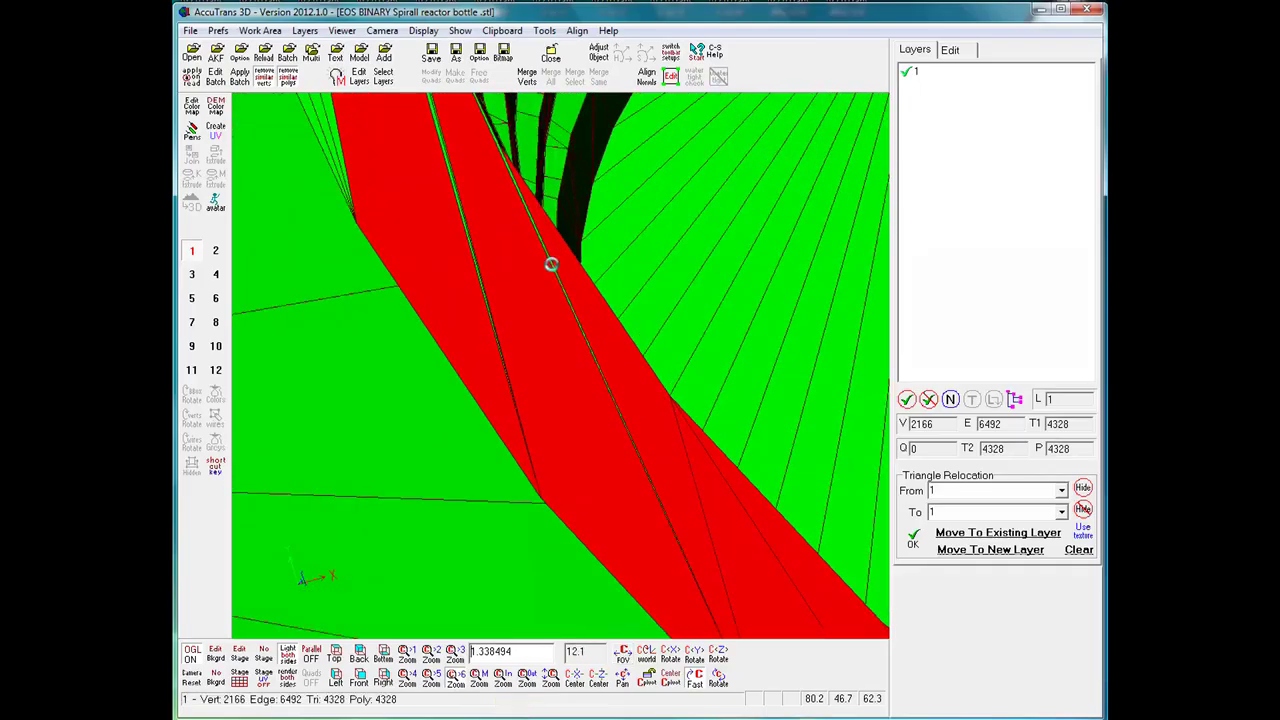
left_click(446, 162)
left_click(500, 223)
left_click(548, 310)
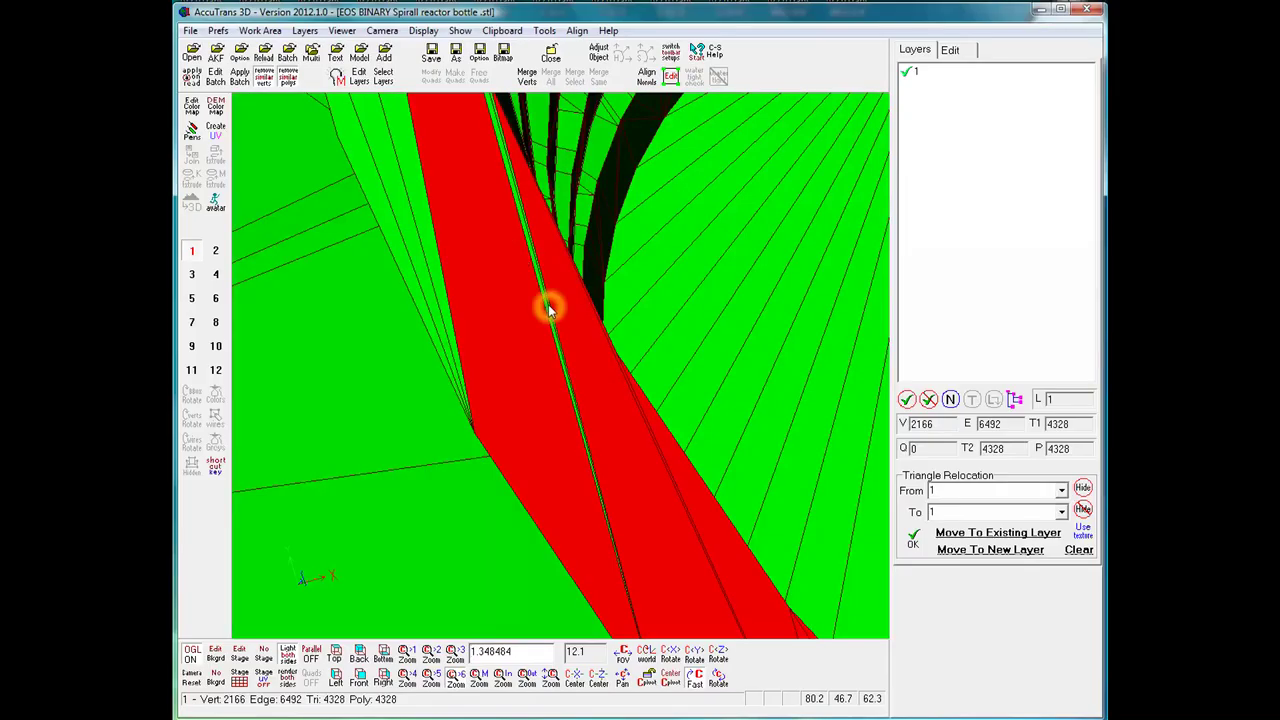
left_click(546, 306)
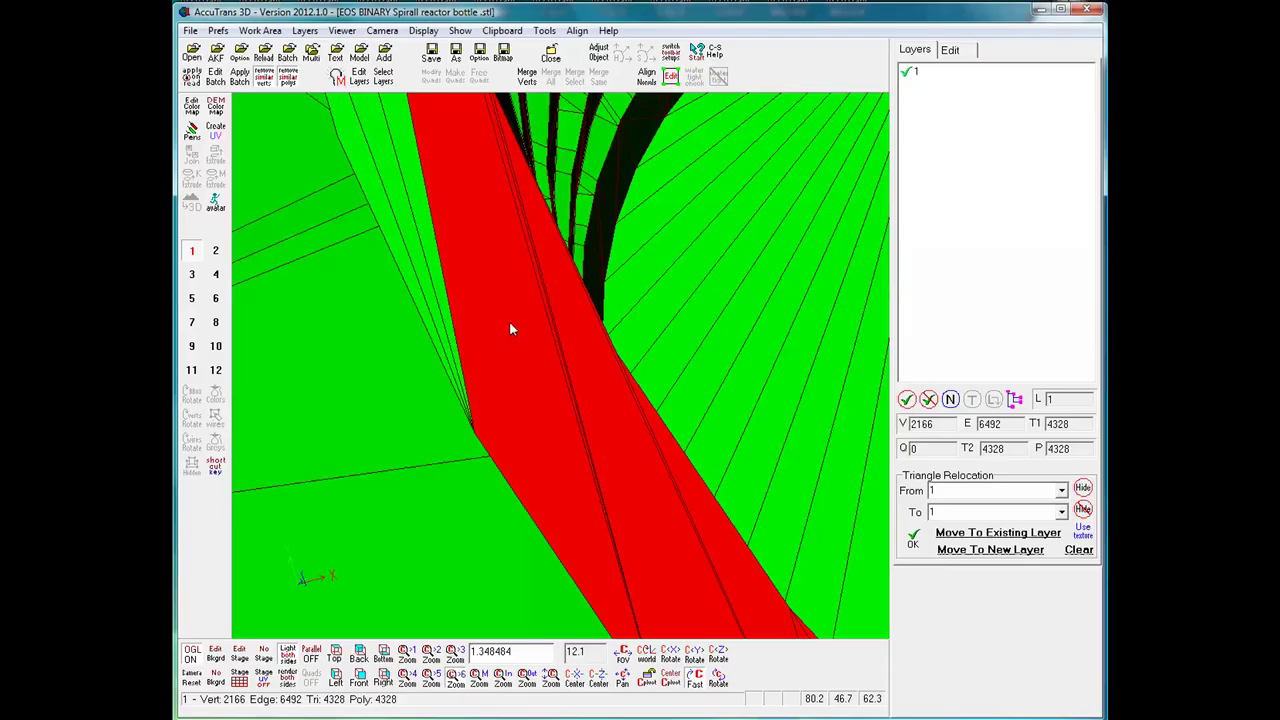
Step: Add the narrow rim triangles along the outer edge of the neck's -X side
left_click(514, 294)
left_click(505, 242)
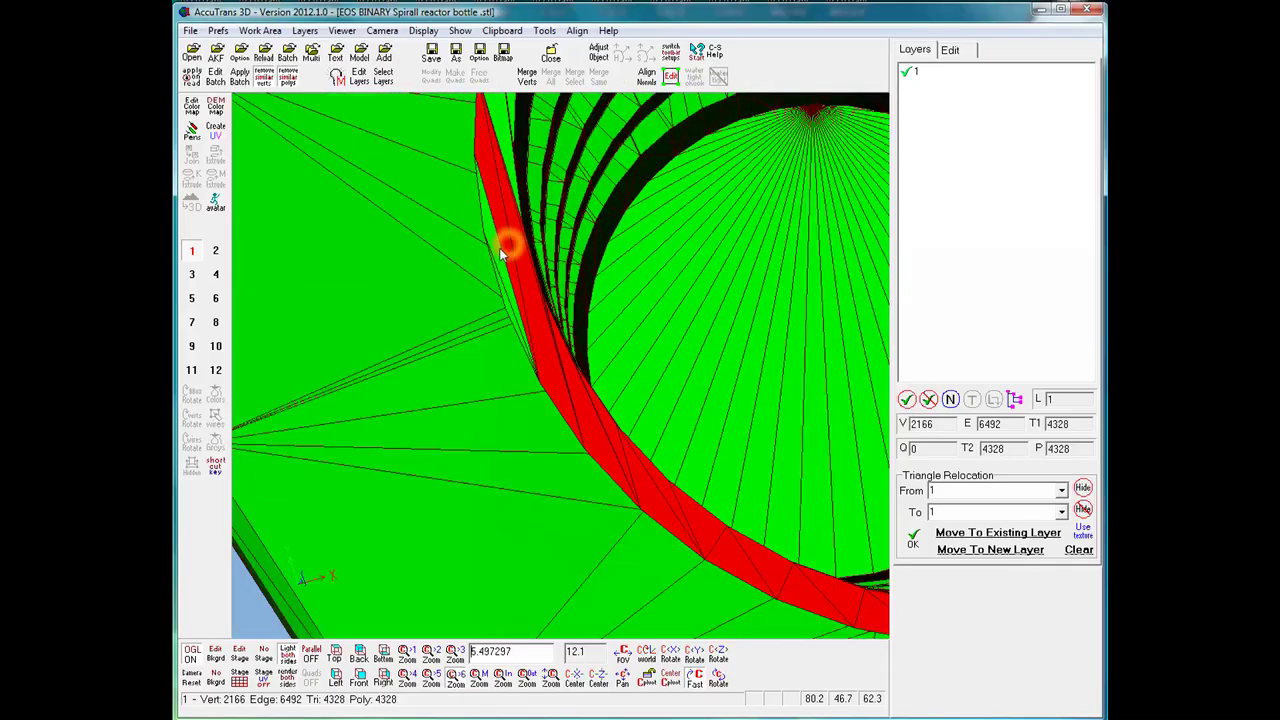
left_click(508, 131)
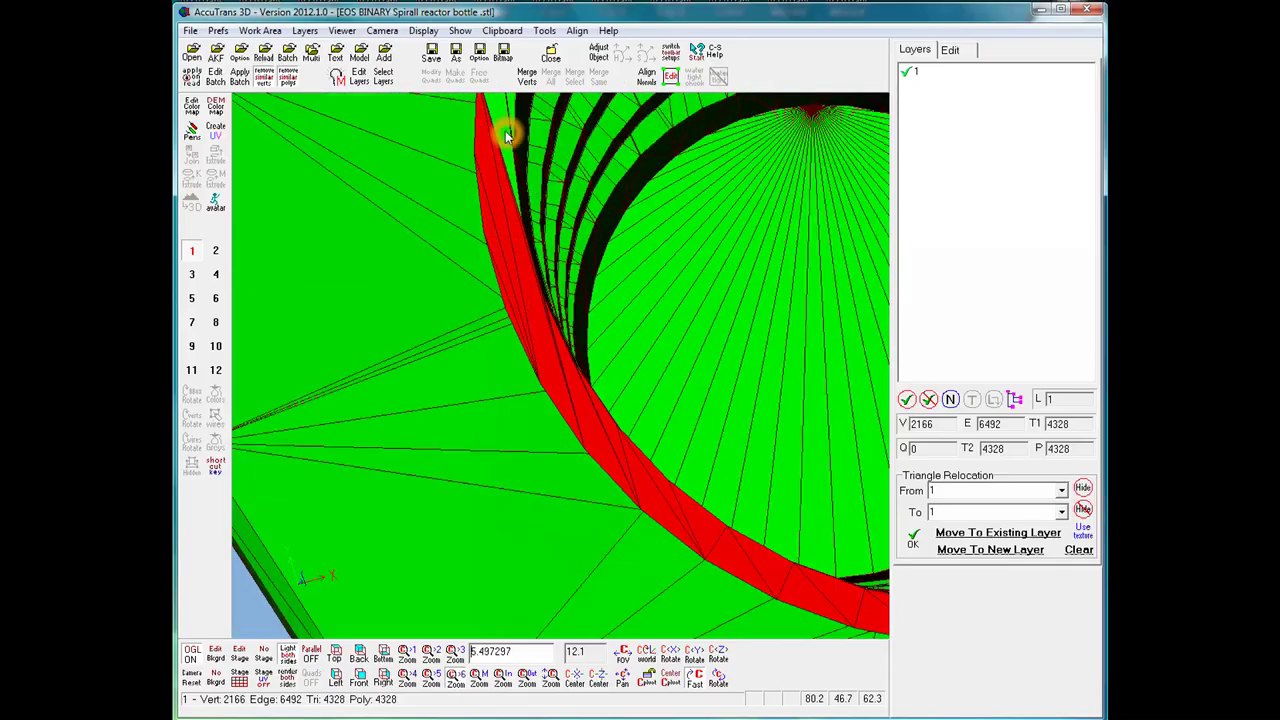
left_click(500, 146)
left_click(499, 147)
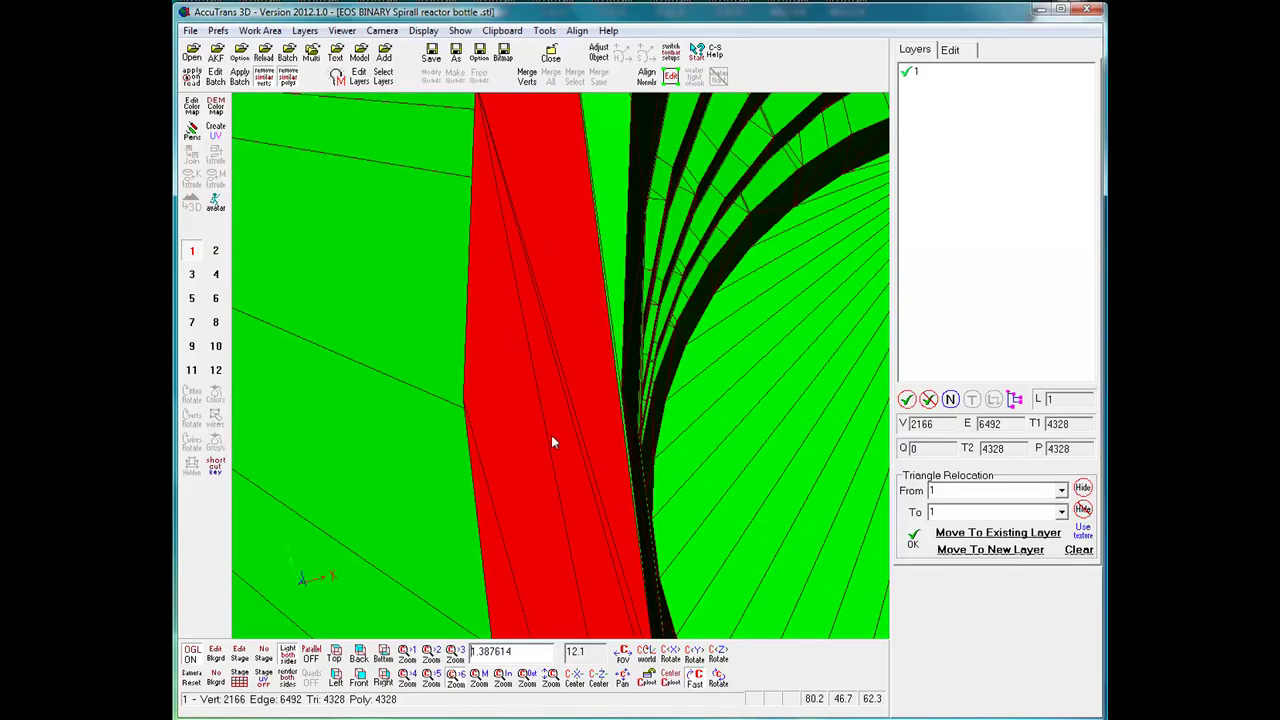
Step: Select the long sliver triangles along the inner edge of the rim on the -X side
left_click(599, 237)
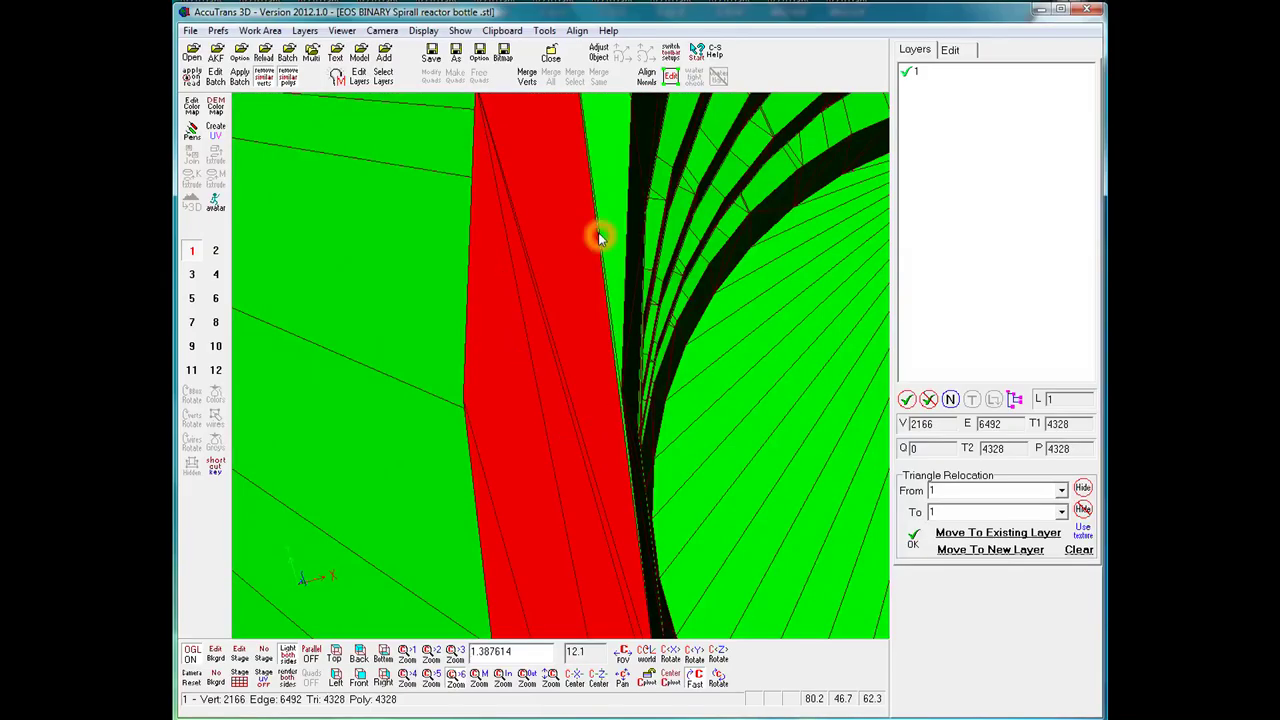
left_click(624, 657)
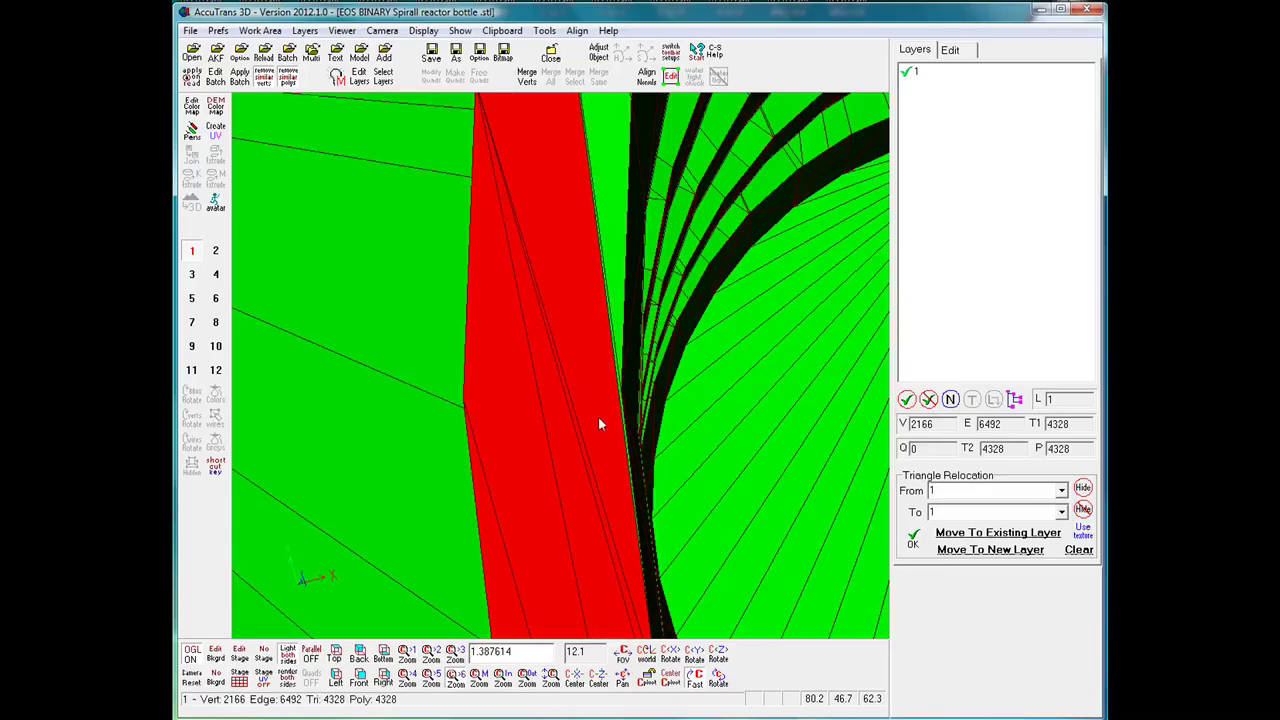
left_click_drag(623, 655, 513, 710)
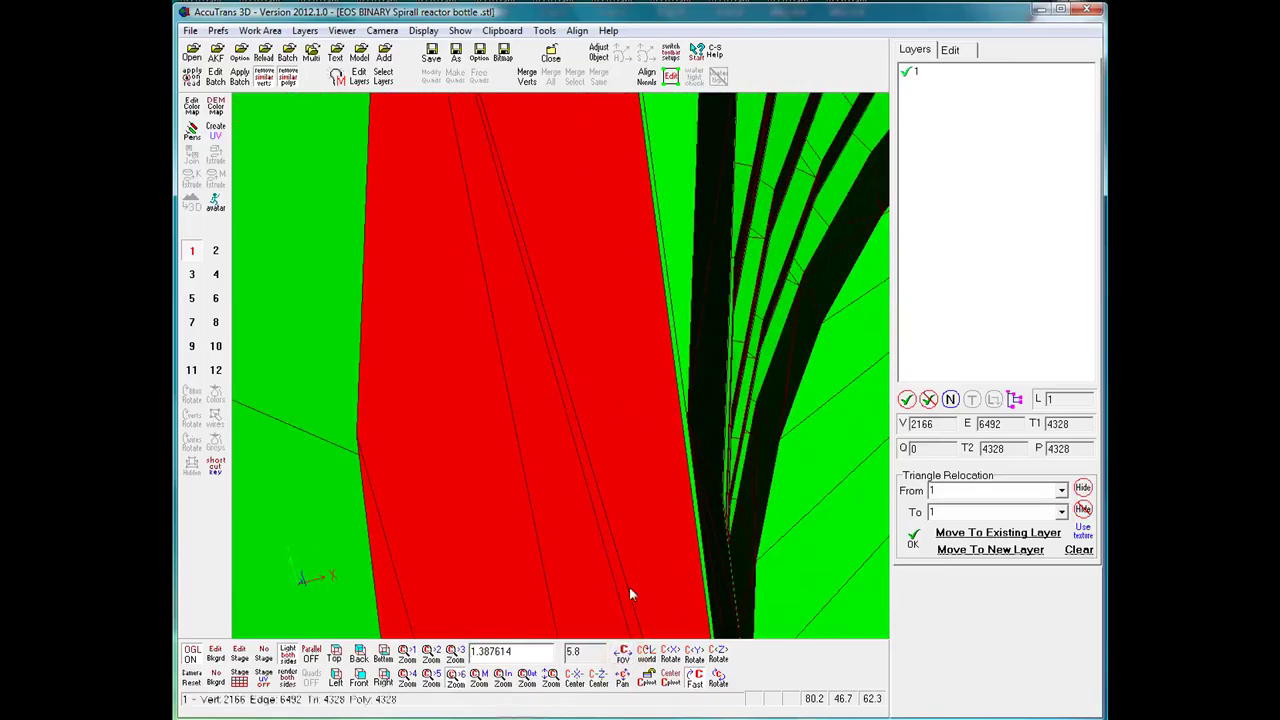
left_click(664, 302)
left_click(666, 302)
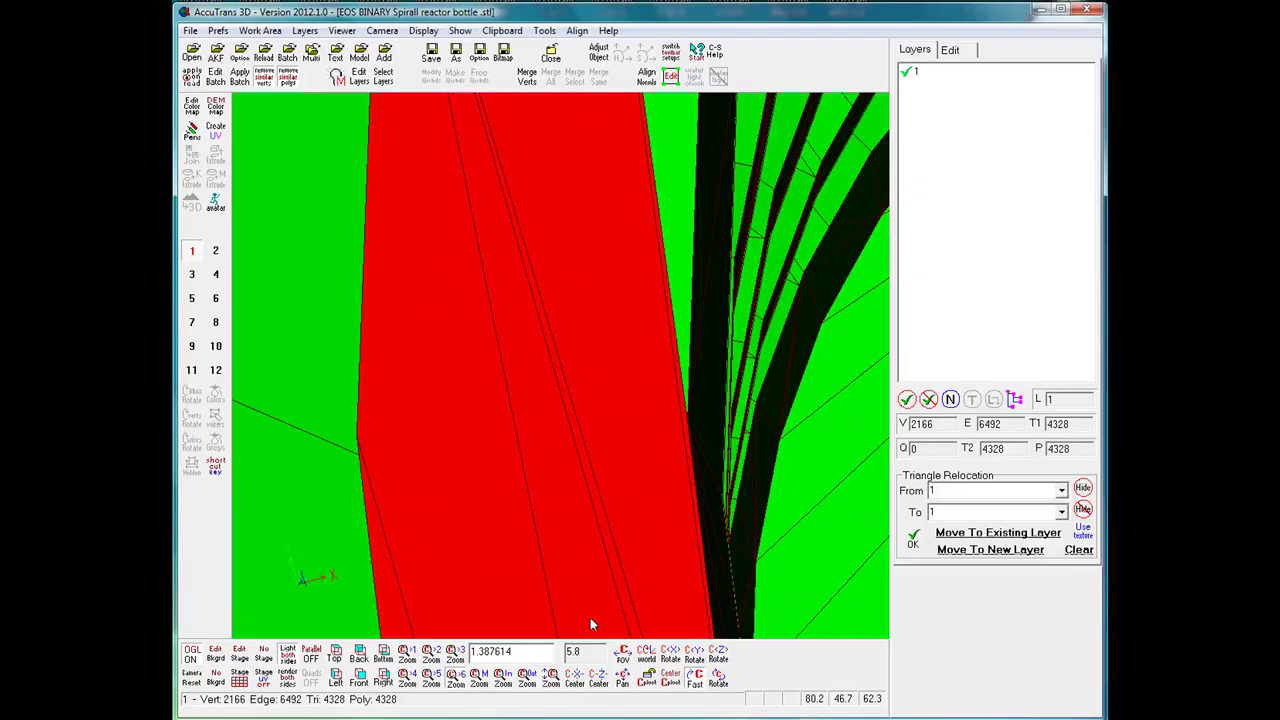
right_click(624, 655)
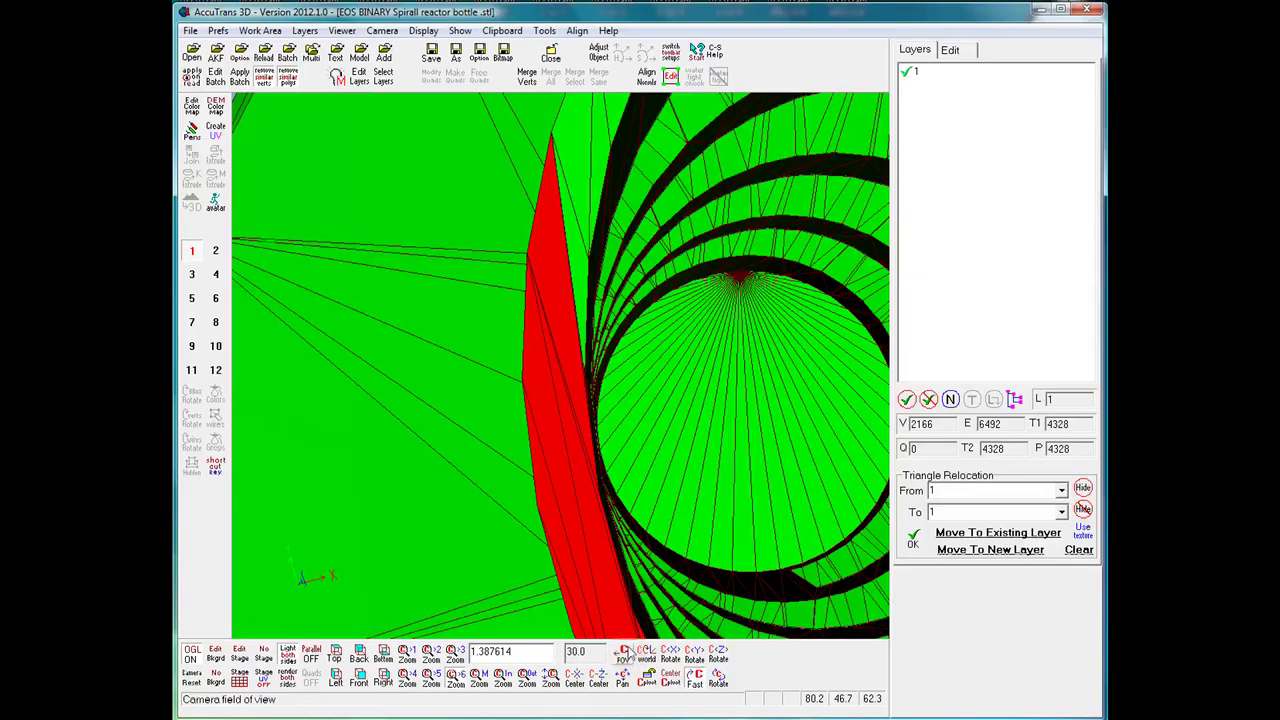
Step: Select the sliver triangle along the rim's inner edge on the -X side and narrow the camera field of view to 11.1
left_click(564, 244)
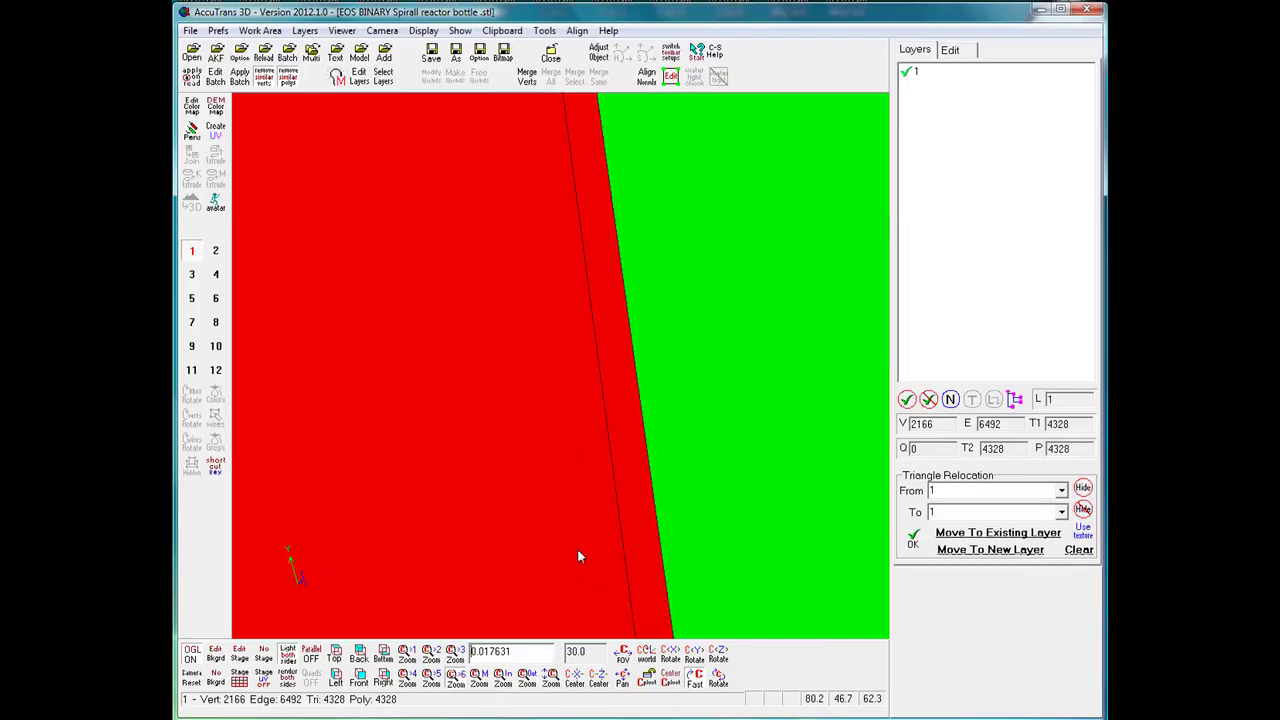
left_click(577, 557)
left_click(569, 390)
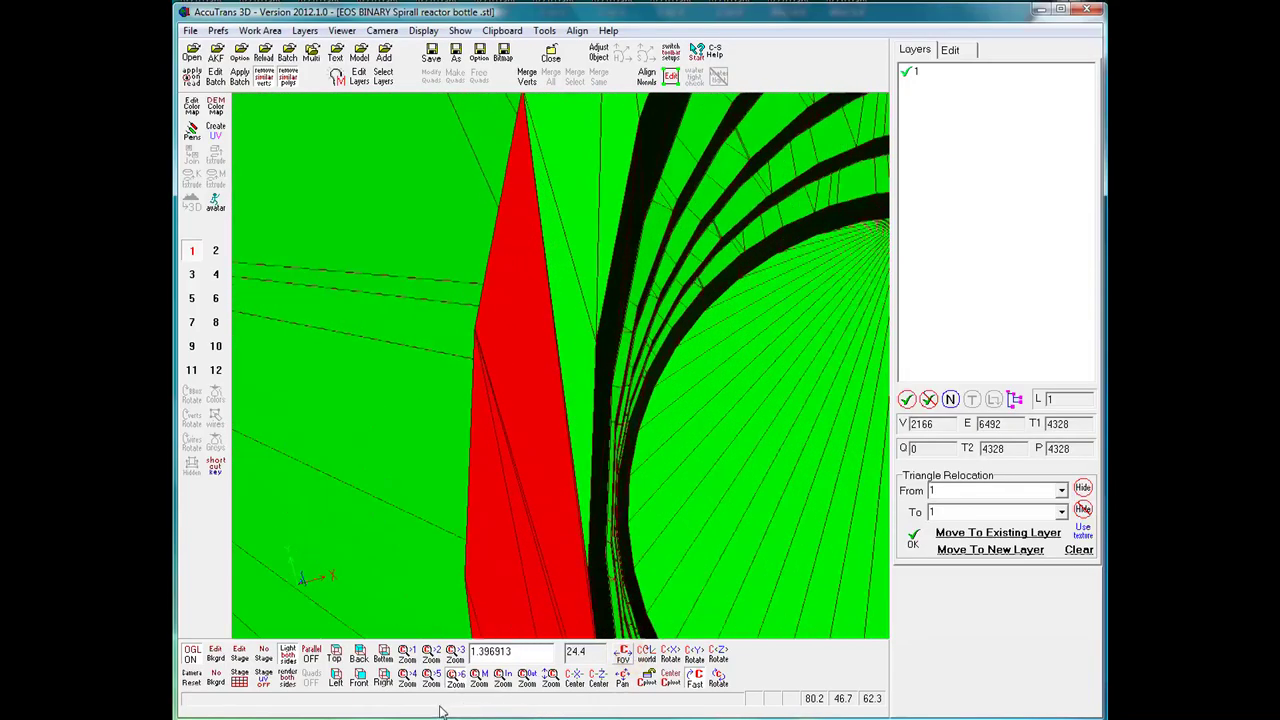
left_click_drag(453, 704, 398, 705)
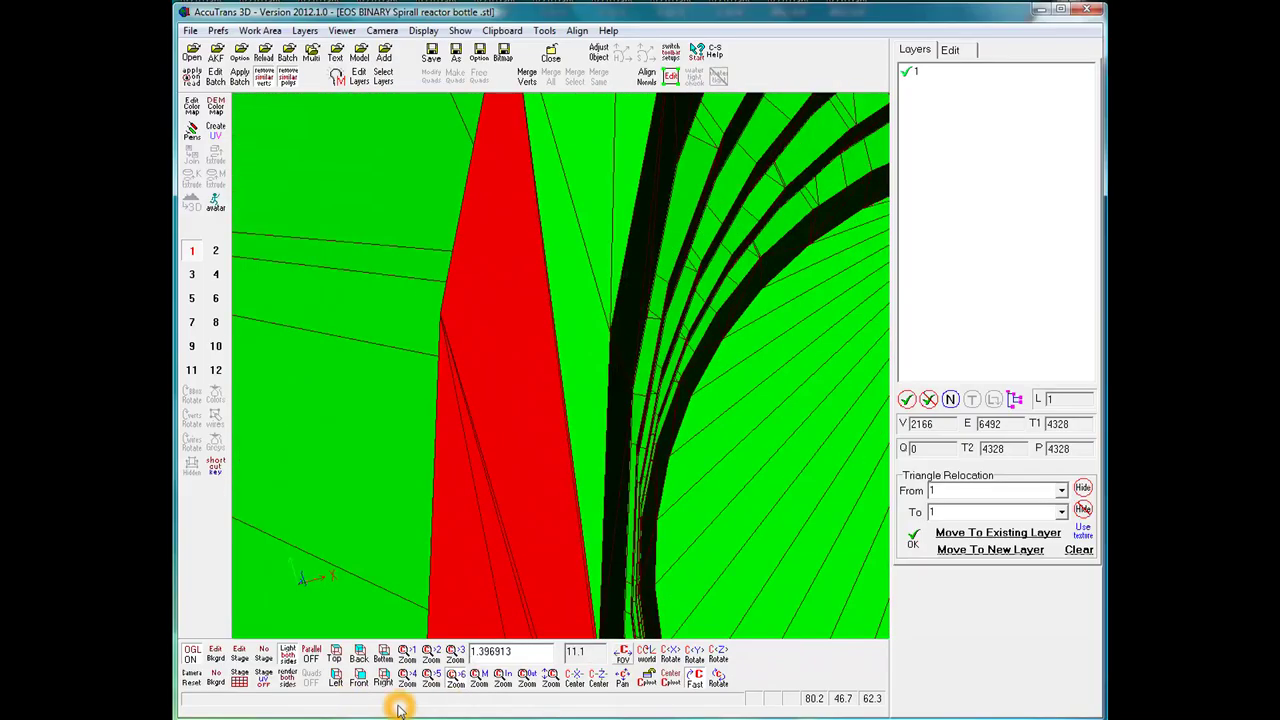
Step: Add the adjoining rim triangles and the slivers between them, continuing in the +Y direction along the neck's -X side
left_click(579, 291)
left_click(598, 222)
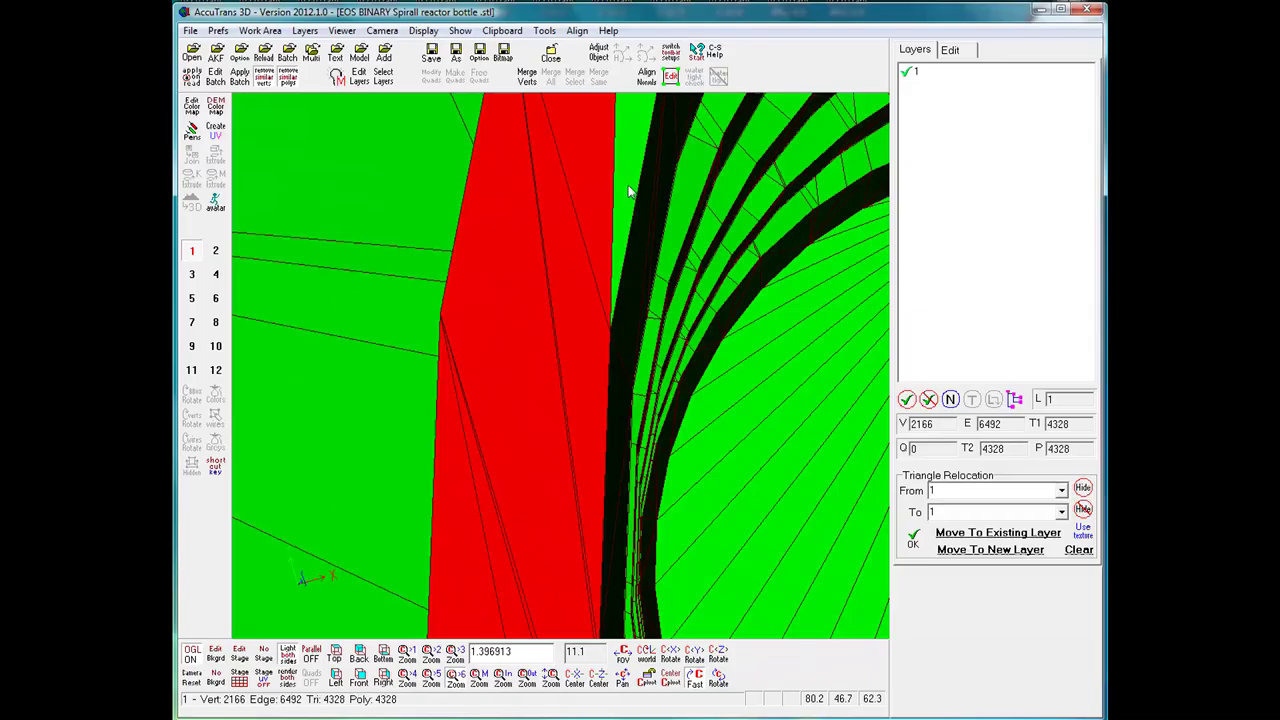
left_click(628, 186)
left_click(613, 150)
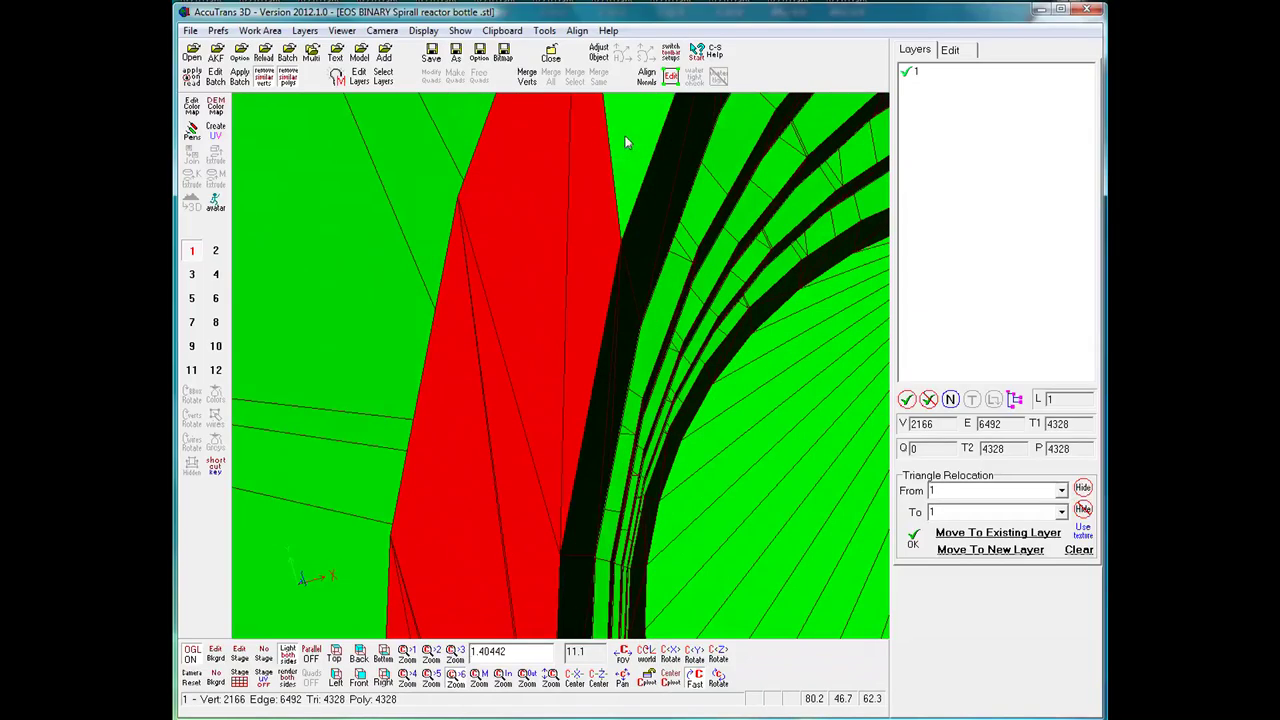
left_click(625, 135)
left_click(607, 210)
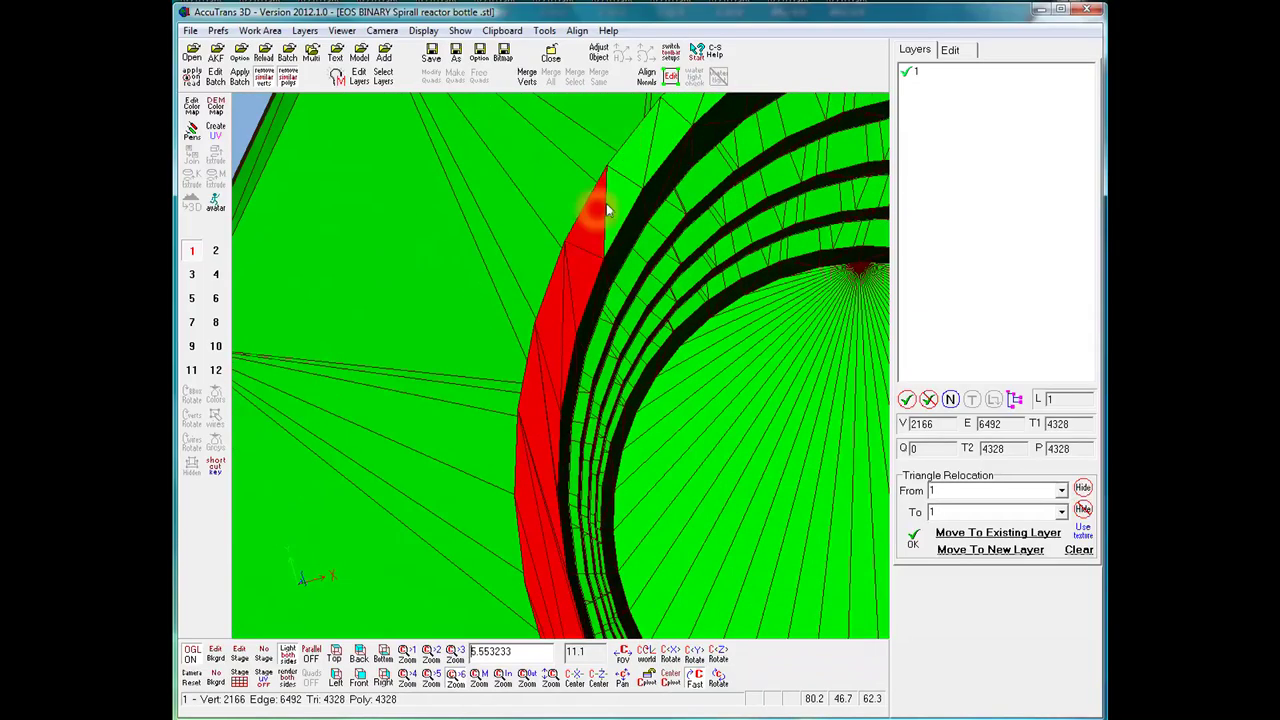
Step: Select the last unselected rim triangles on the far -X side to close the ring around the neck
left_click(619, 196)
left_click(630, 163)
left_click(670, 141)
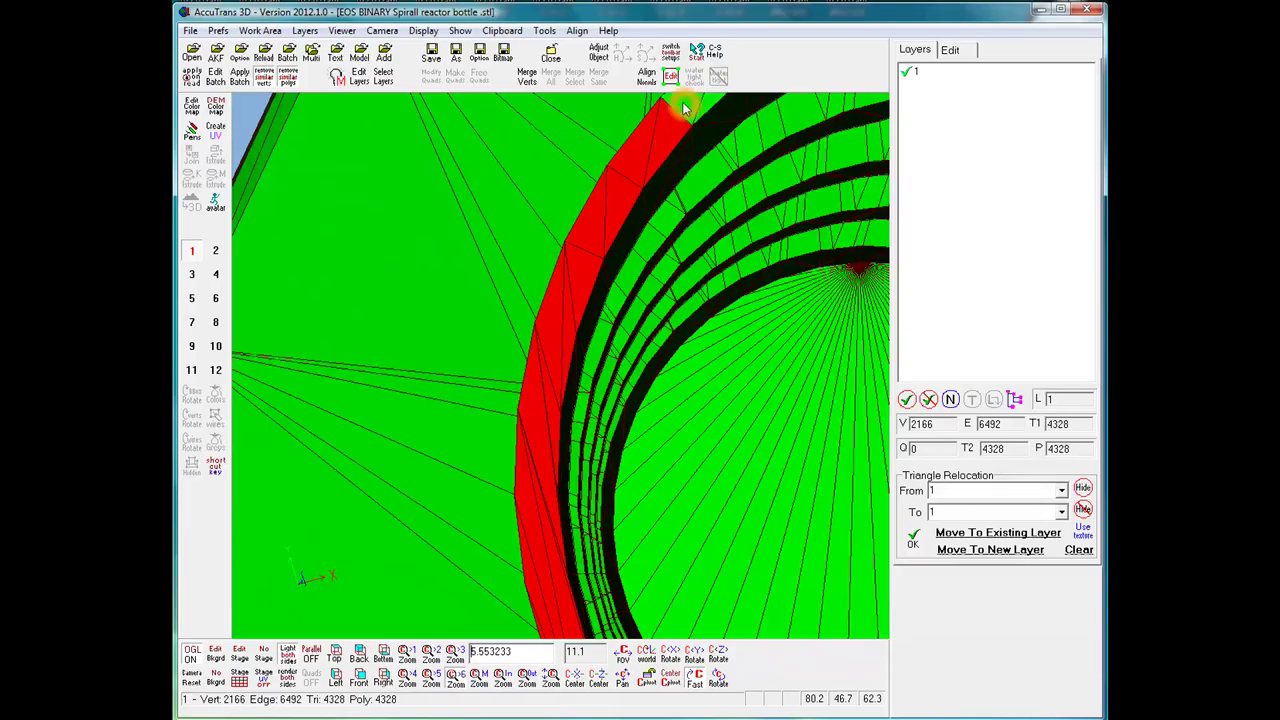
left_click(684, 108)
scroll(690, 113, "down", 1)
left_click(699, 124)
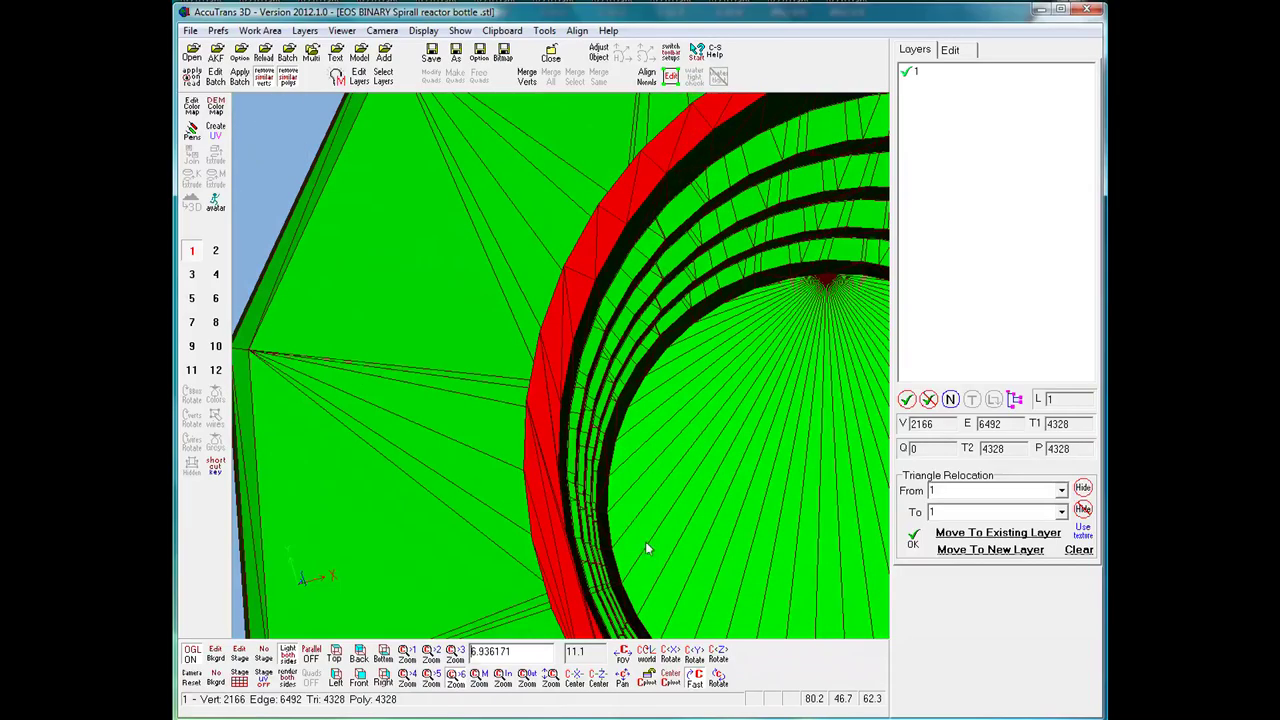
Step: Move the selected rim triangles to a new layer named top-ring
right_click_drag(664, 566, 668, 332)
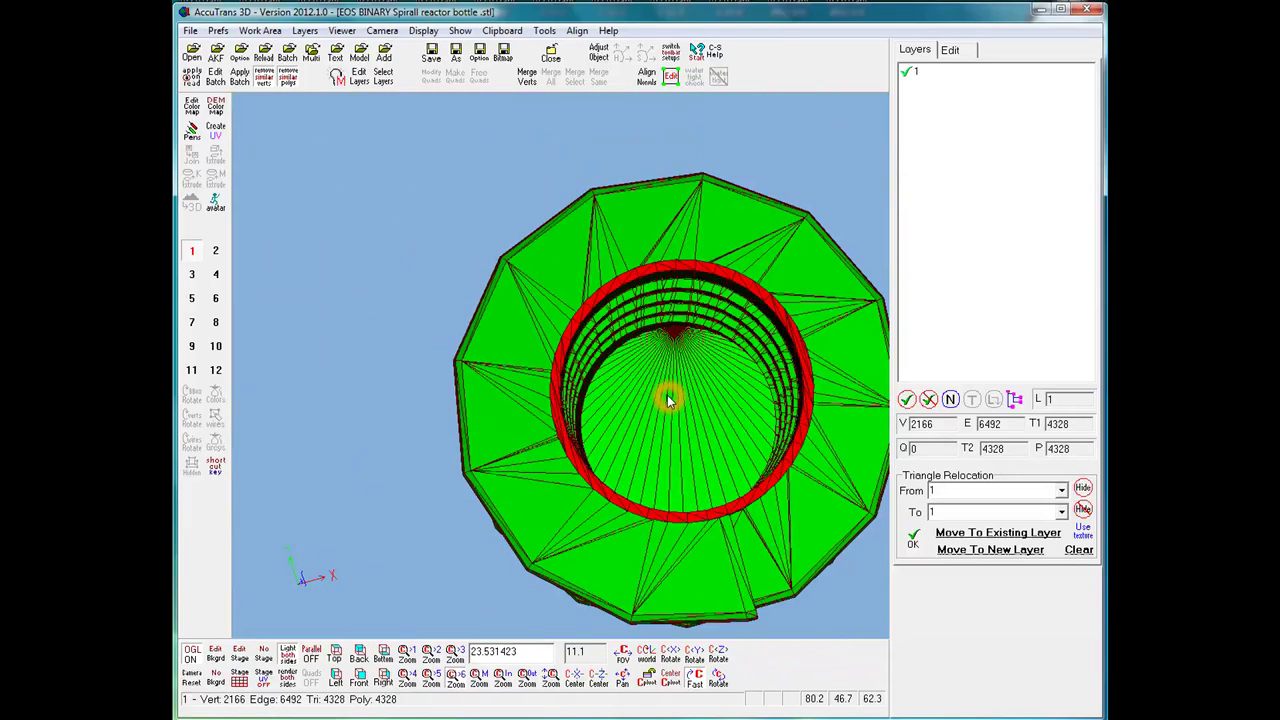
double_click(680, 527)
left_click_drag(716, 677, 830, 422)
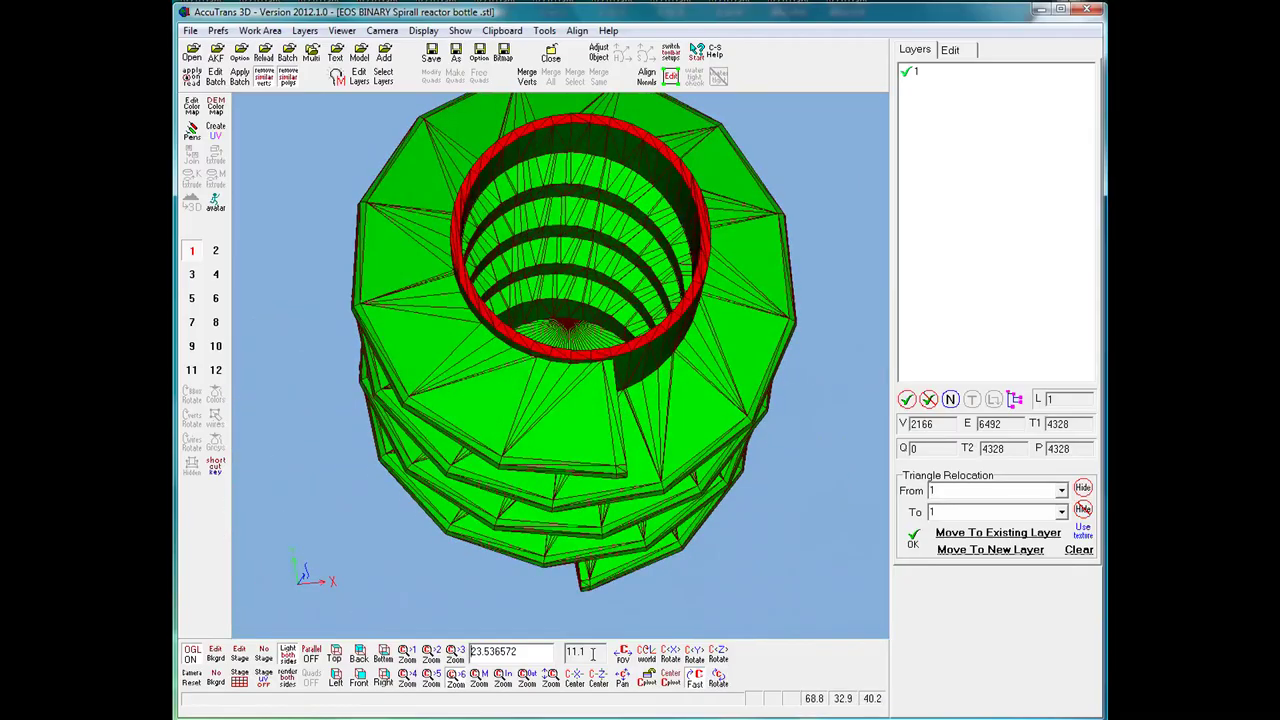
left_click(999, 554)
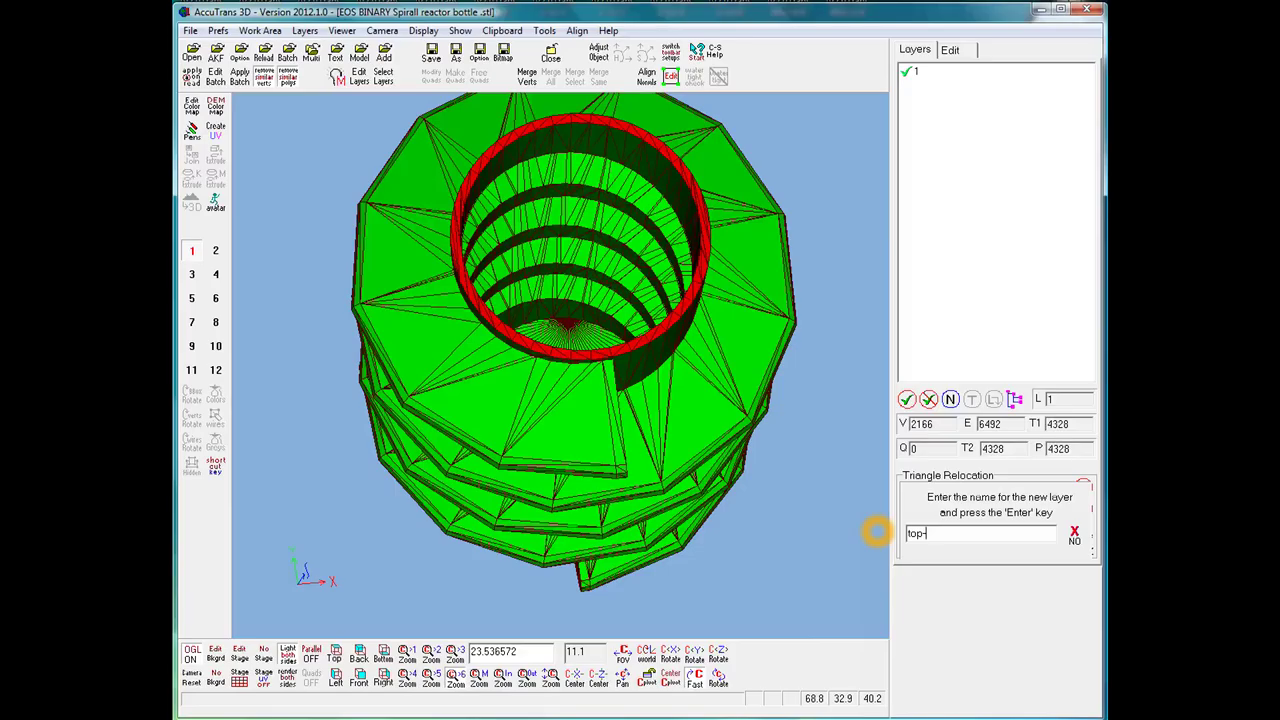
type("top-ring")
key("Return")
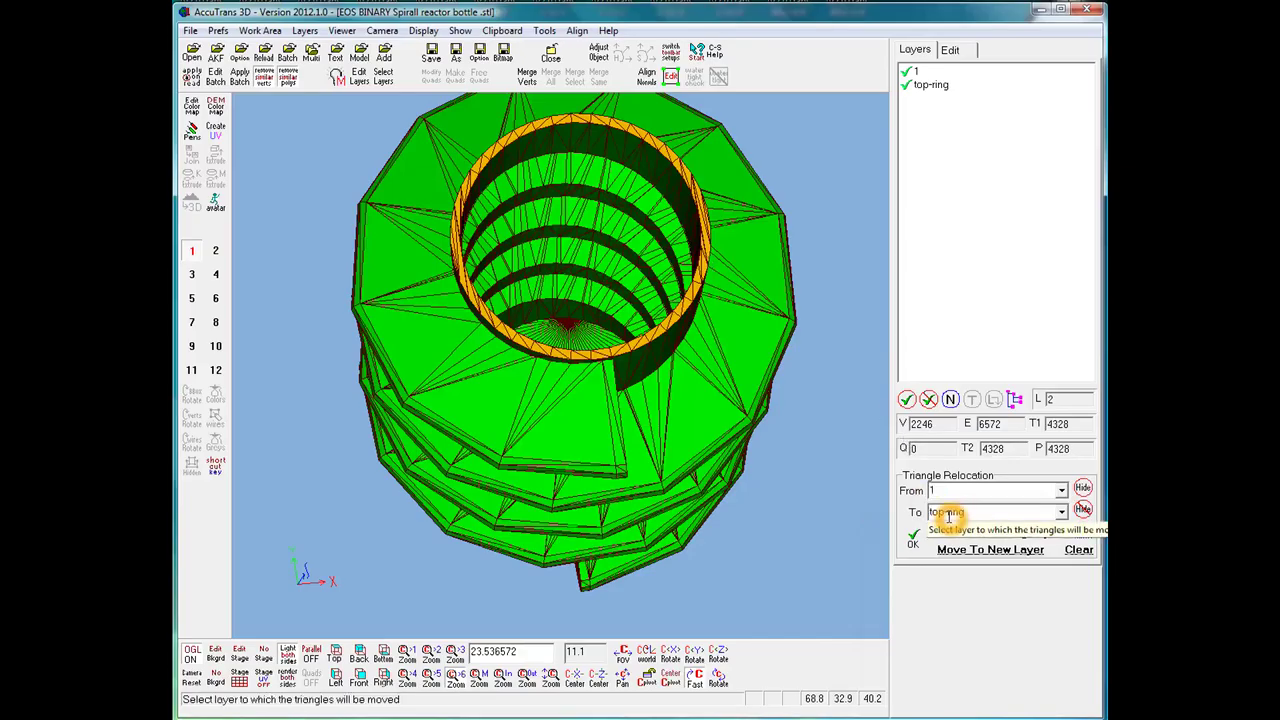
left_click(948, 399)
left_click(933, 70)
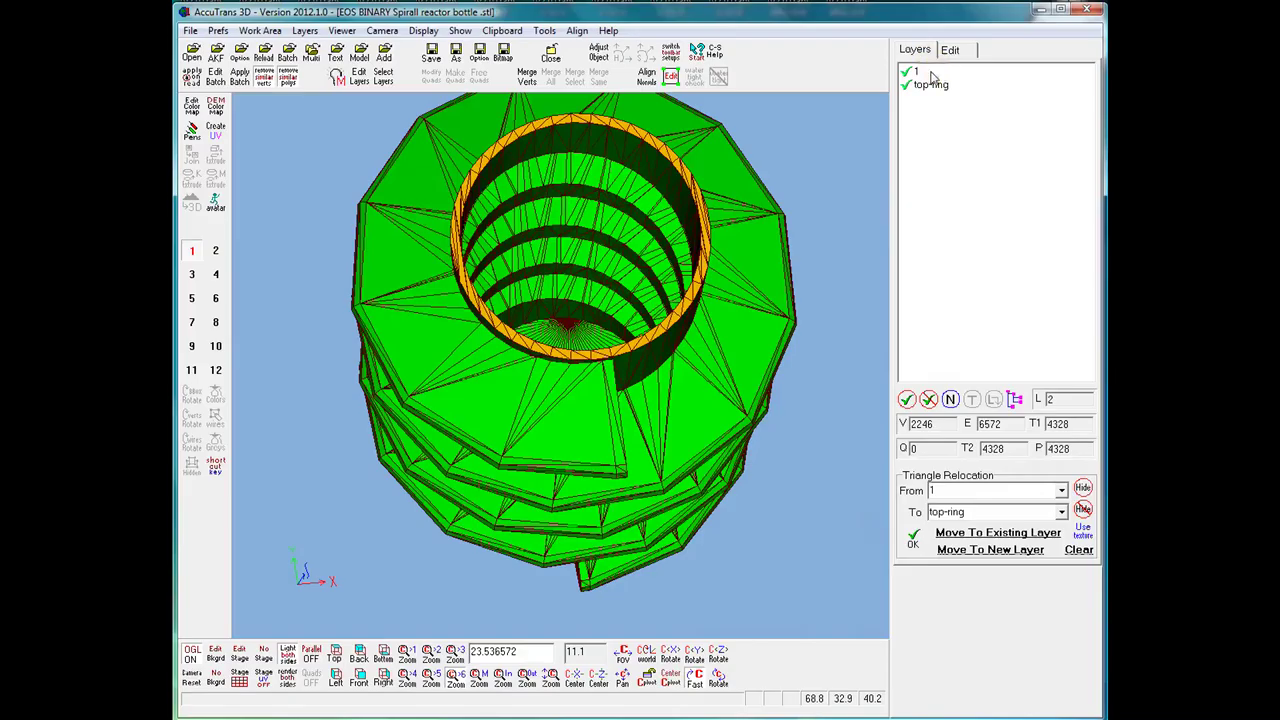
left_click(930, 76)
left_click(917, 77)
left_click(921, 92)
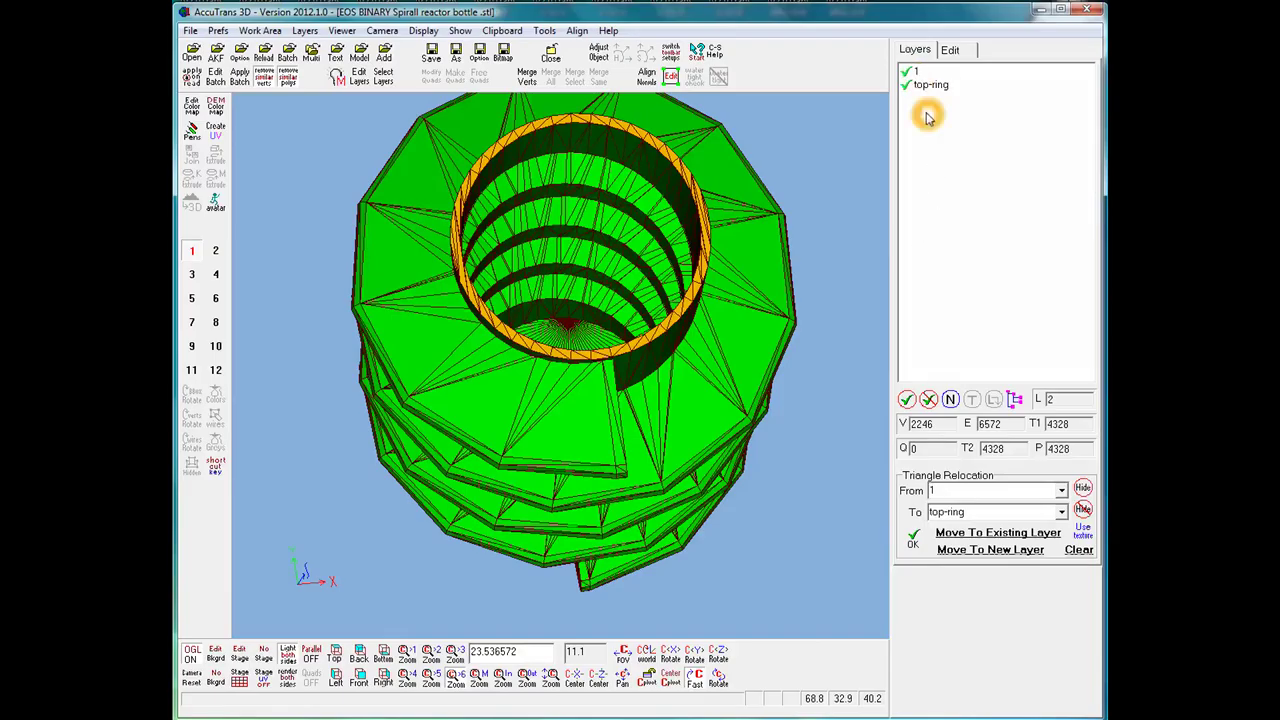
left_click(918, 92)
left_click(926, 92)
left_click(917, 74)
left_click(918, 176)
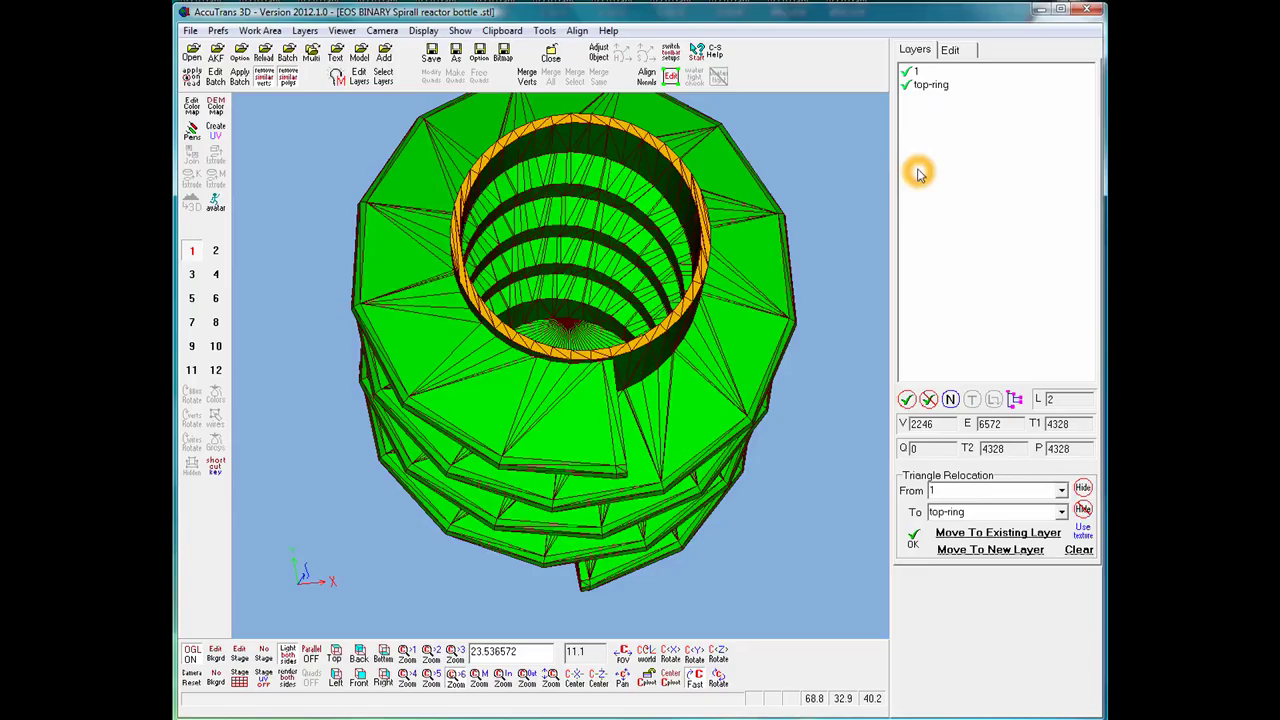
left_click(923, 114)
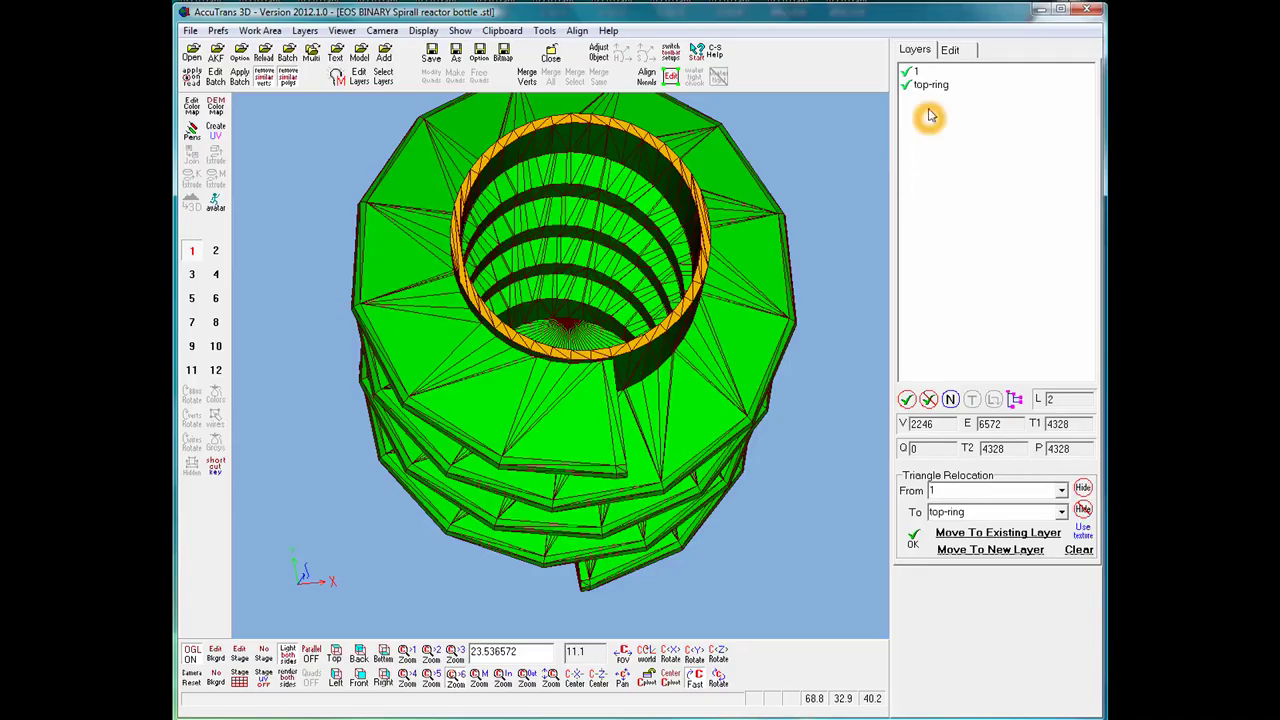
left_click(924, 92)
left_click(912, 76)
Step: Select the large triangle and the narrow fan triangles that cap the spiral thread's end beside the neck opening
left_click(575, 553)
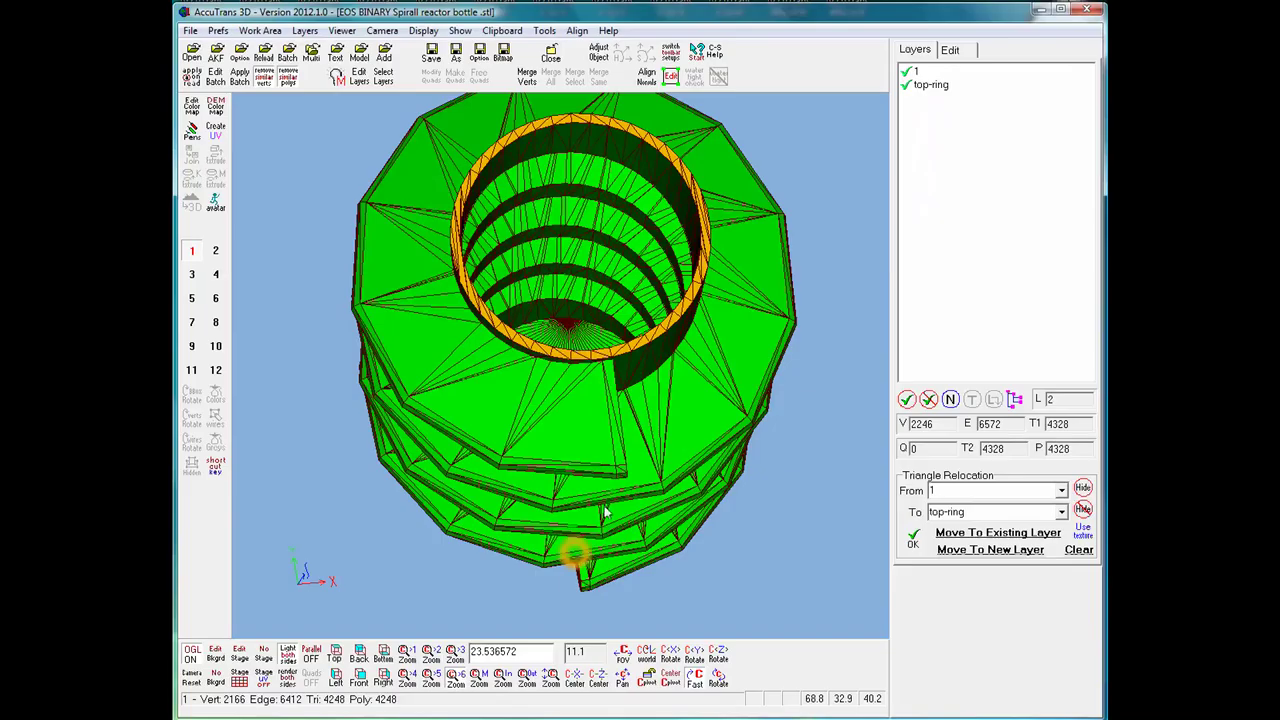
left_click(625, 425)
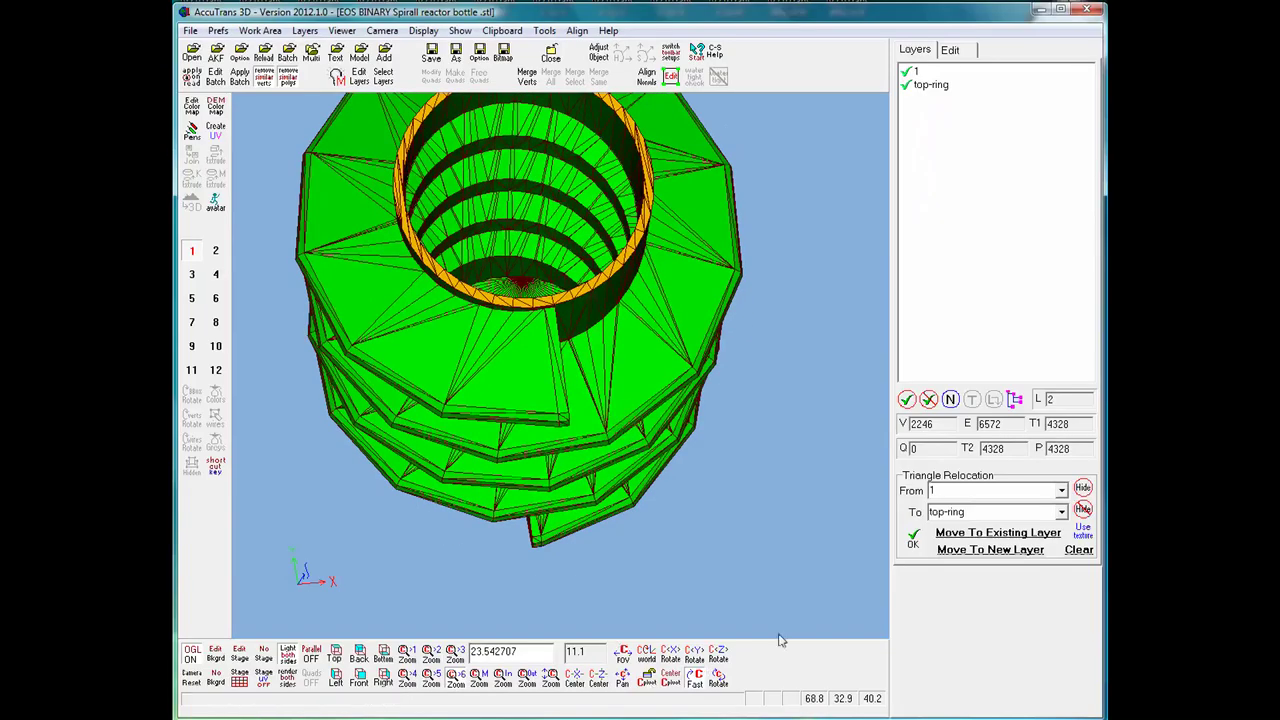
left_click(718, 683)
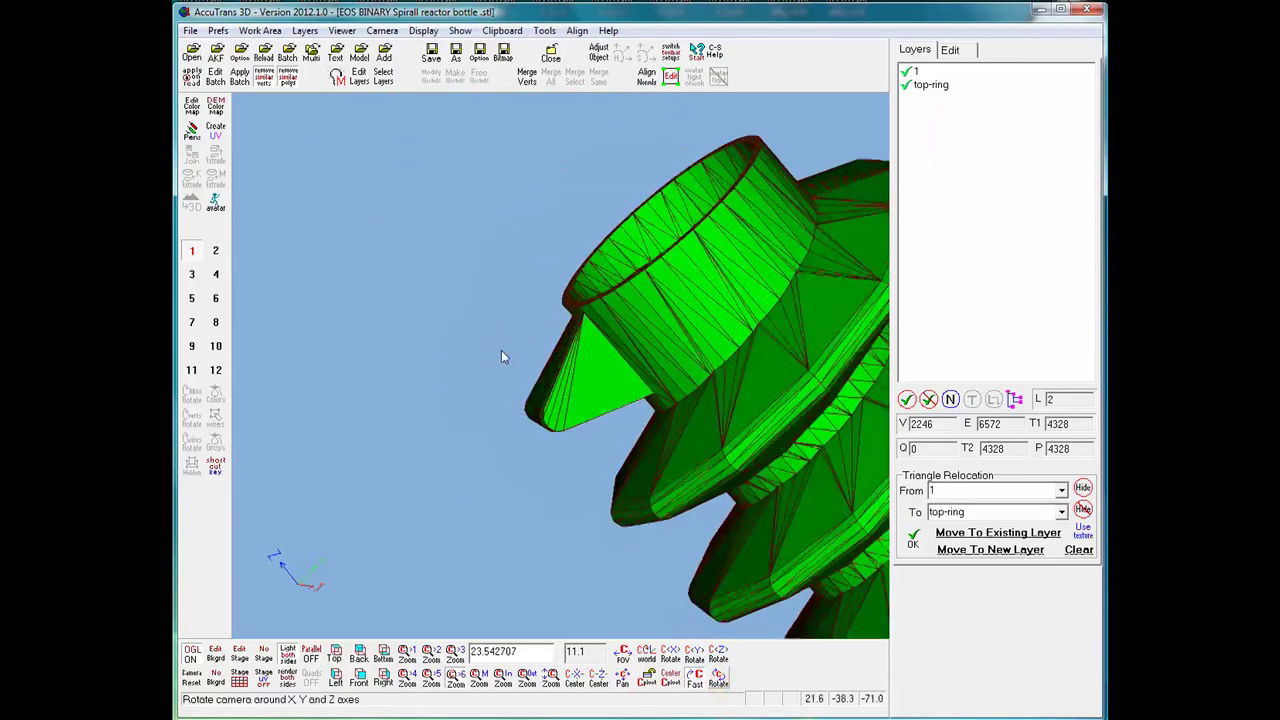
left_click(596, 377)
scroll(568, 376, "up", 9)
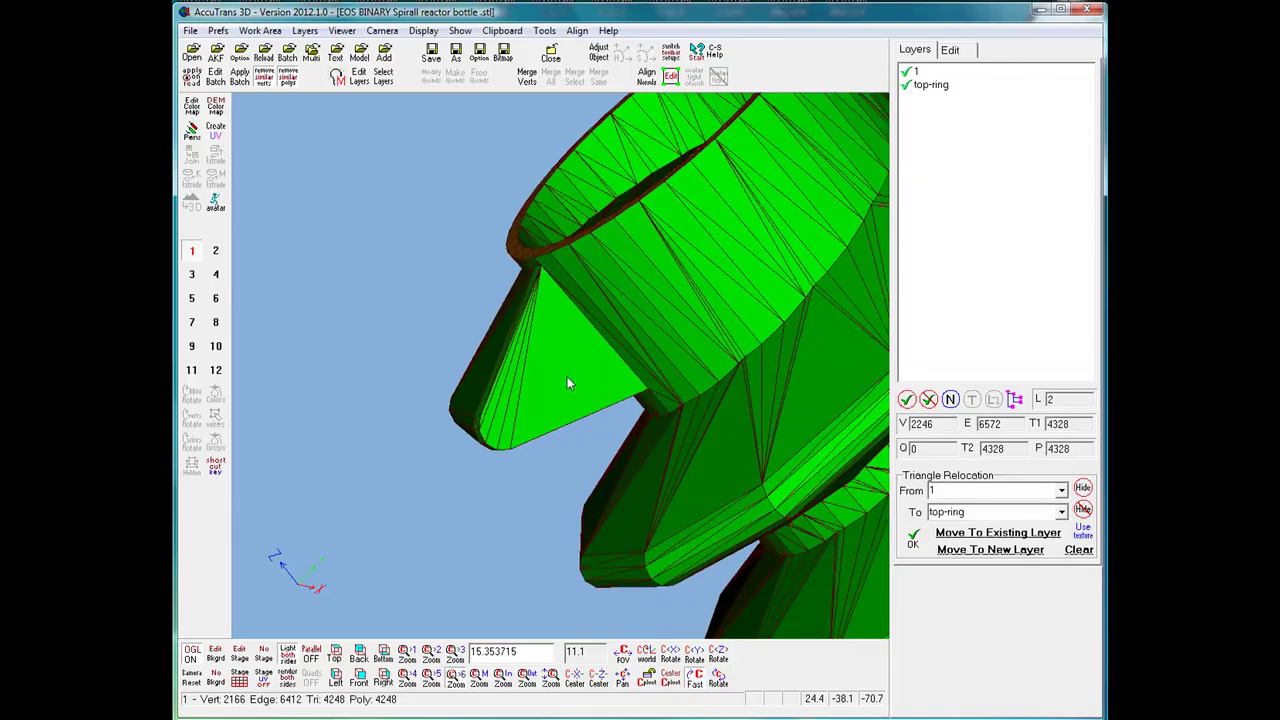
left_click(445, 432)
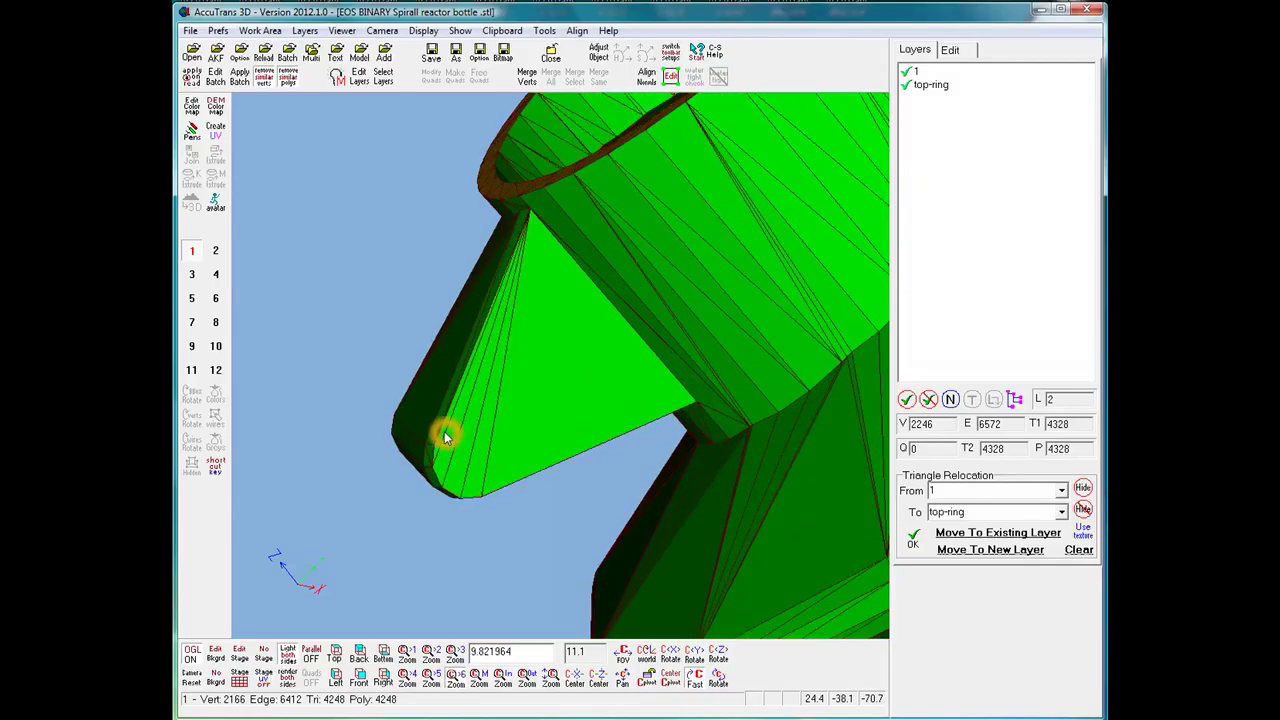
left_click(451, 438)
left_click(461, 443)
left_click(477, 449)
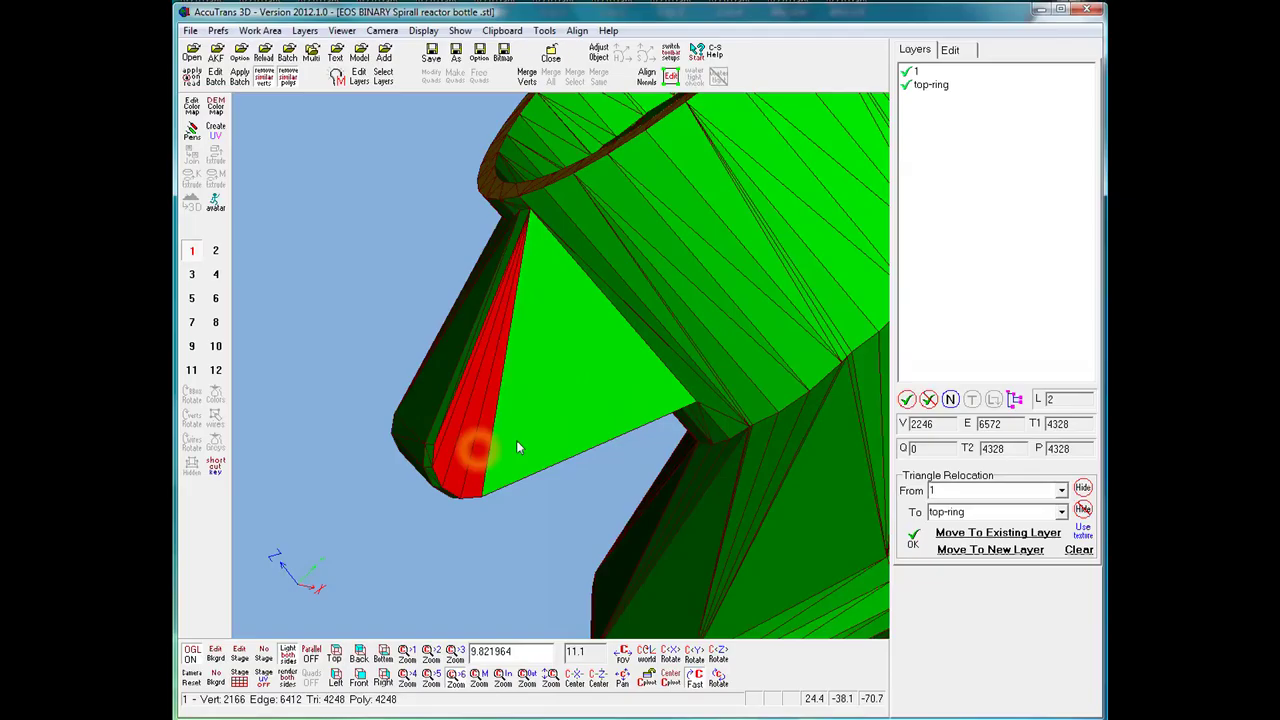
left_click_drag(516, 447, 541, 440)
Step: Move the selected upper thread-end triangles to a new layer named top-end
left_click(998, 549)
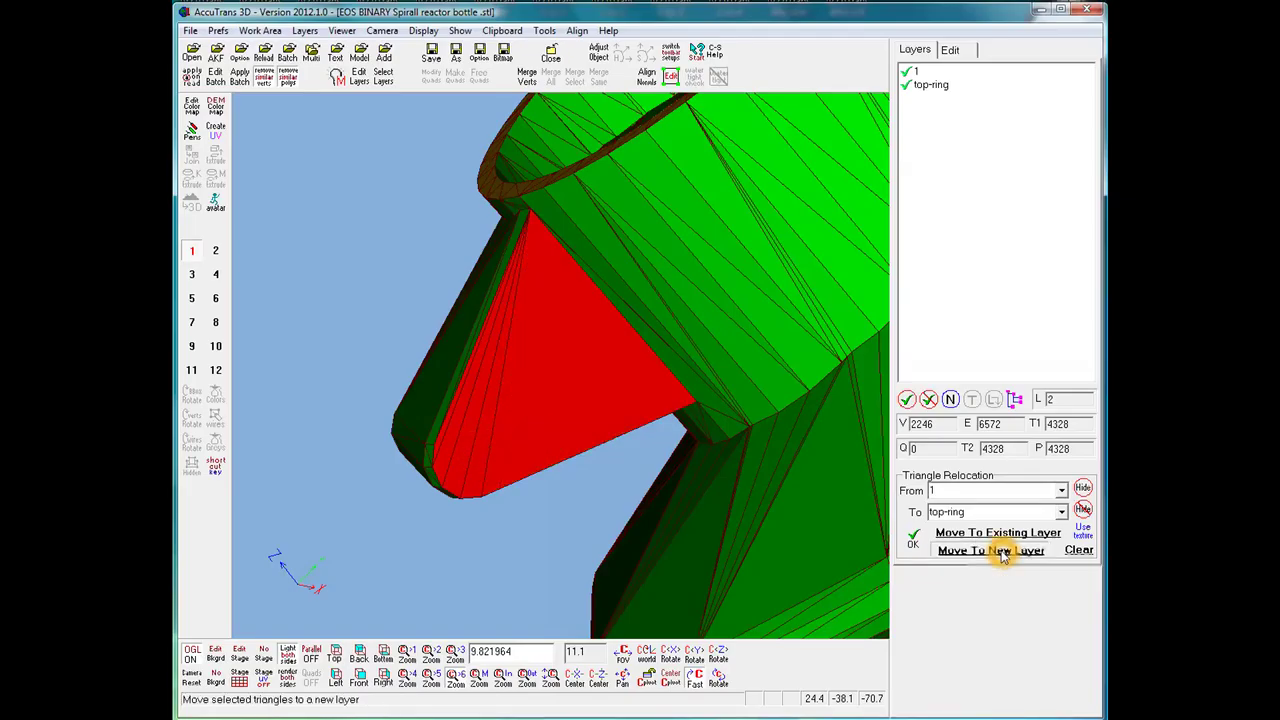
left_click(923, 534)
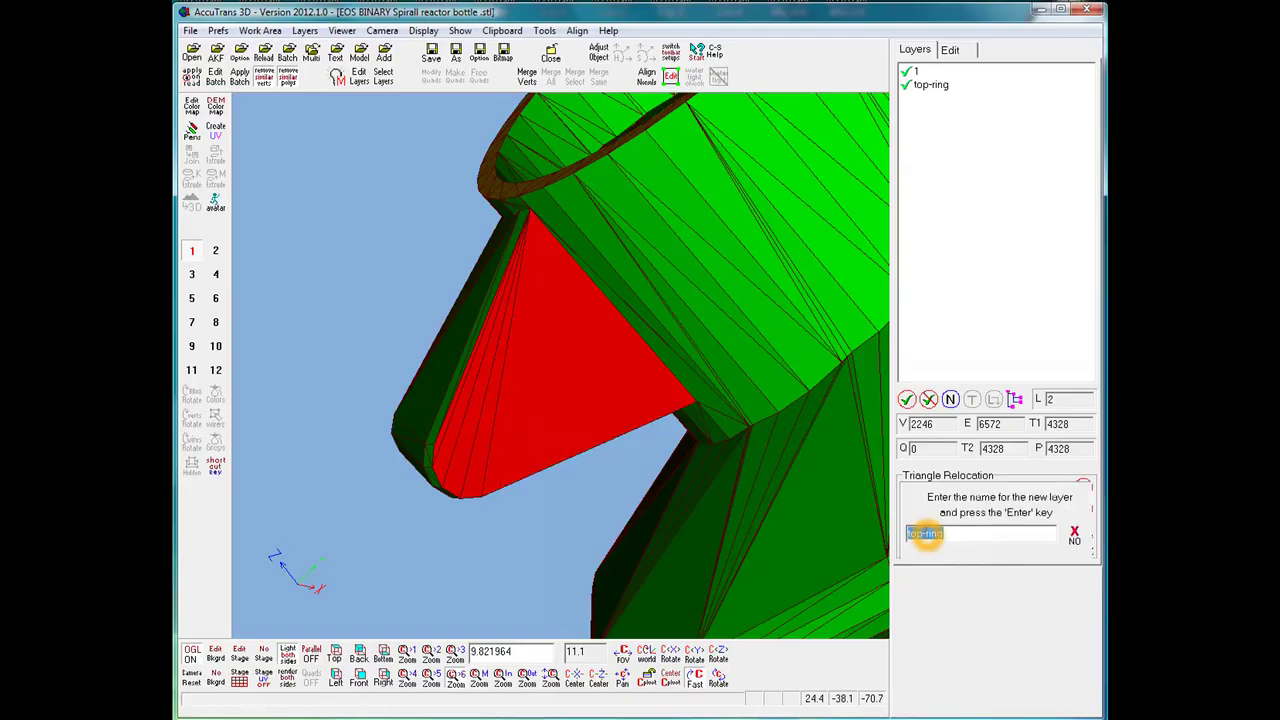
double_click(951, 534)
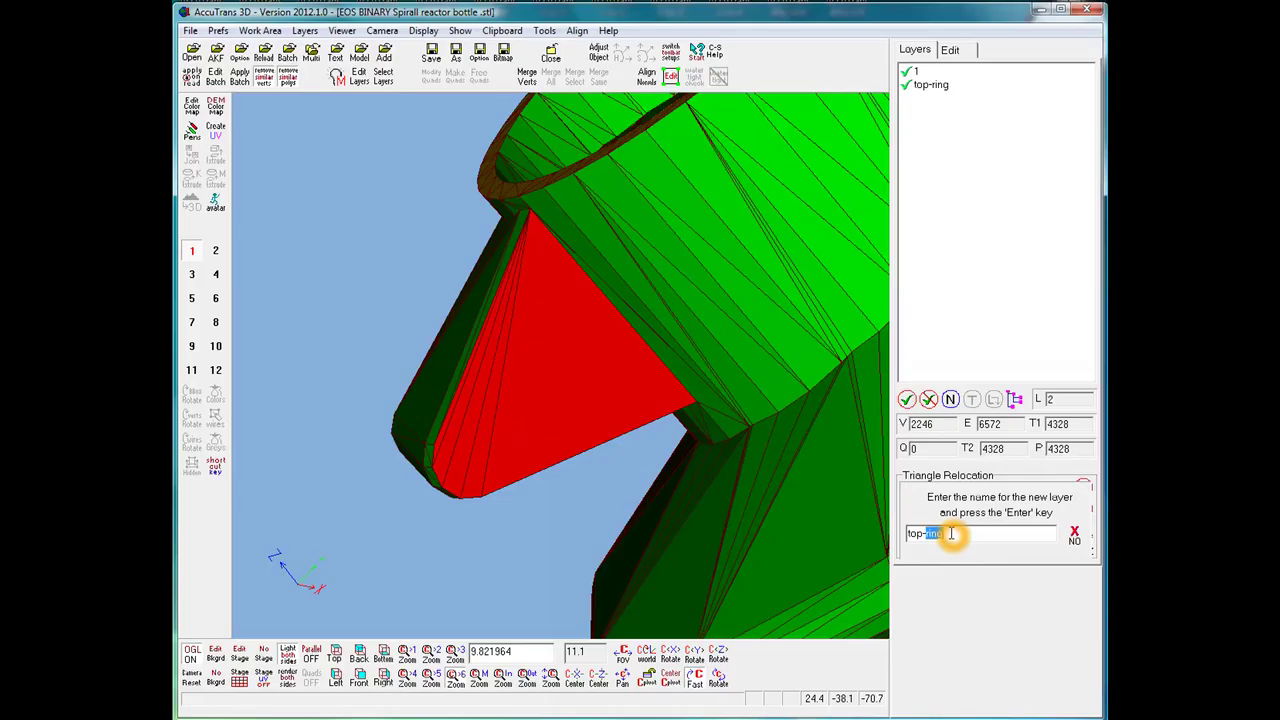
type("end")
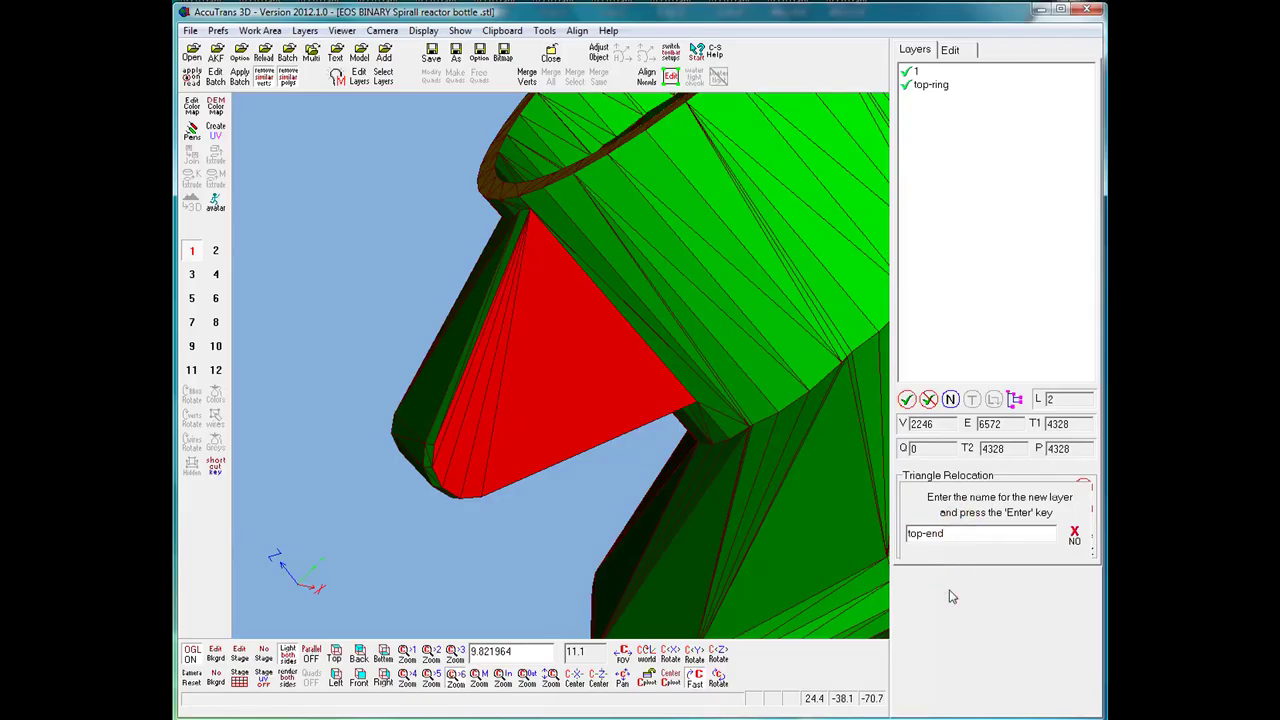
key("Return")
Step: Select the large triangle and the narrow fan triangles that cap the spiral thread's end at the bottle's base
scroll(632, 369, "down", 3)
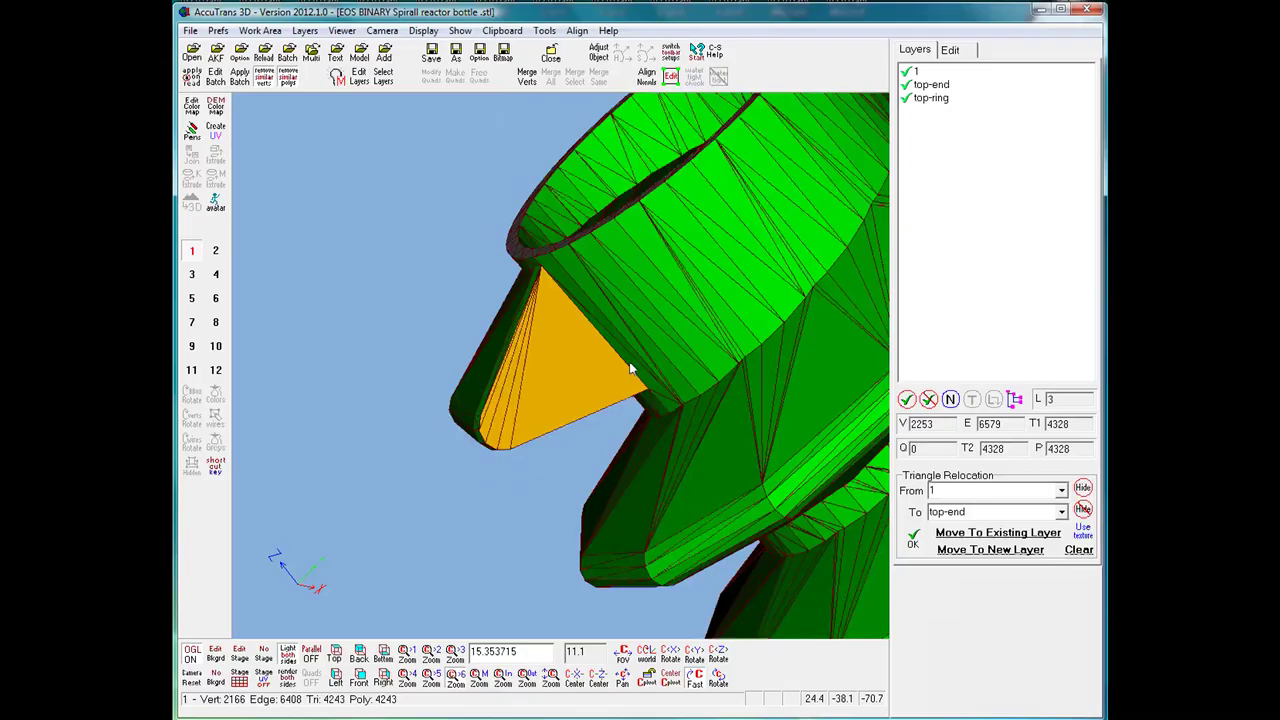
scroll(620, 366, "down", 5)
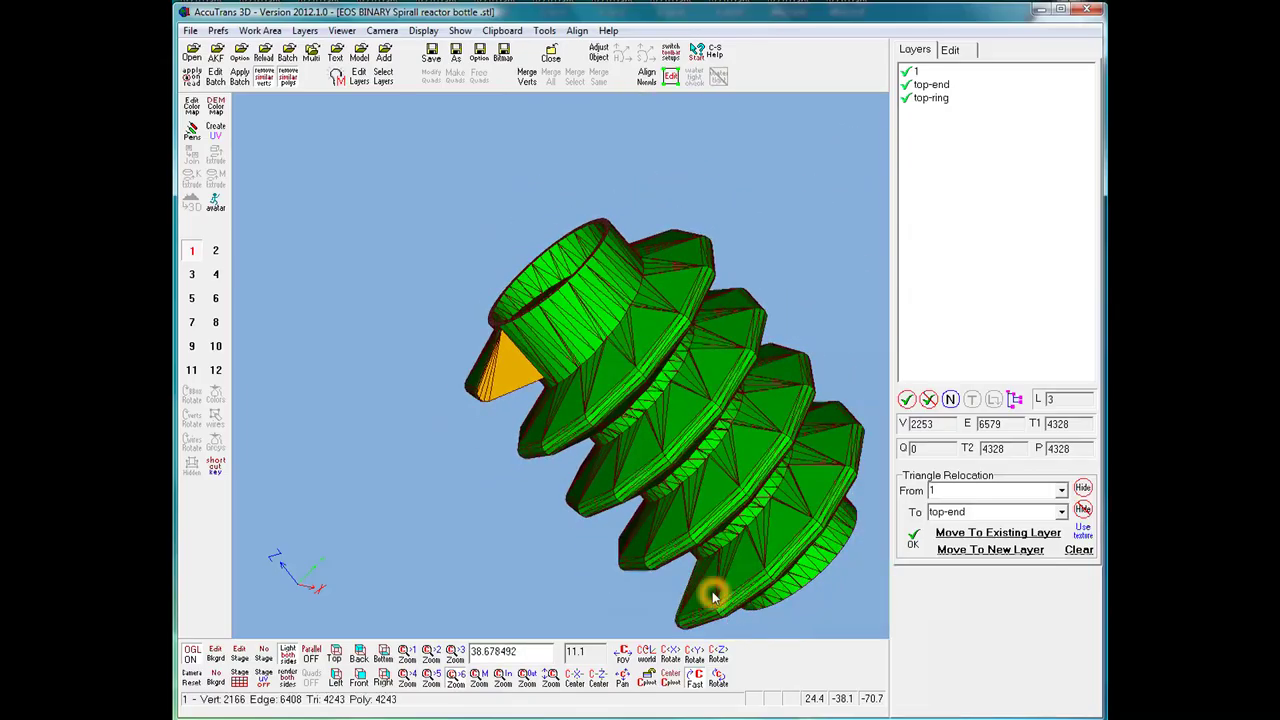
left_click(713, 594)
left_click(713, 682)
left_click_drag(562, 370, 620, 628)
scroll(556, 415, "up", 8)
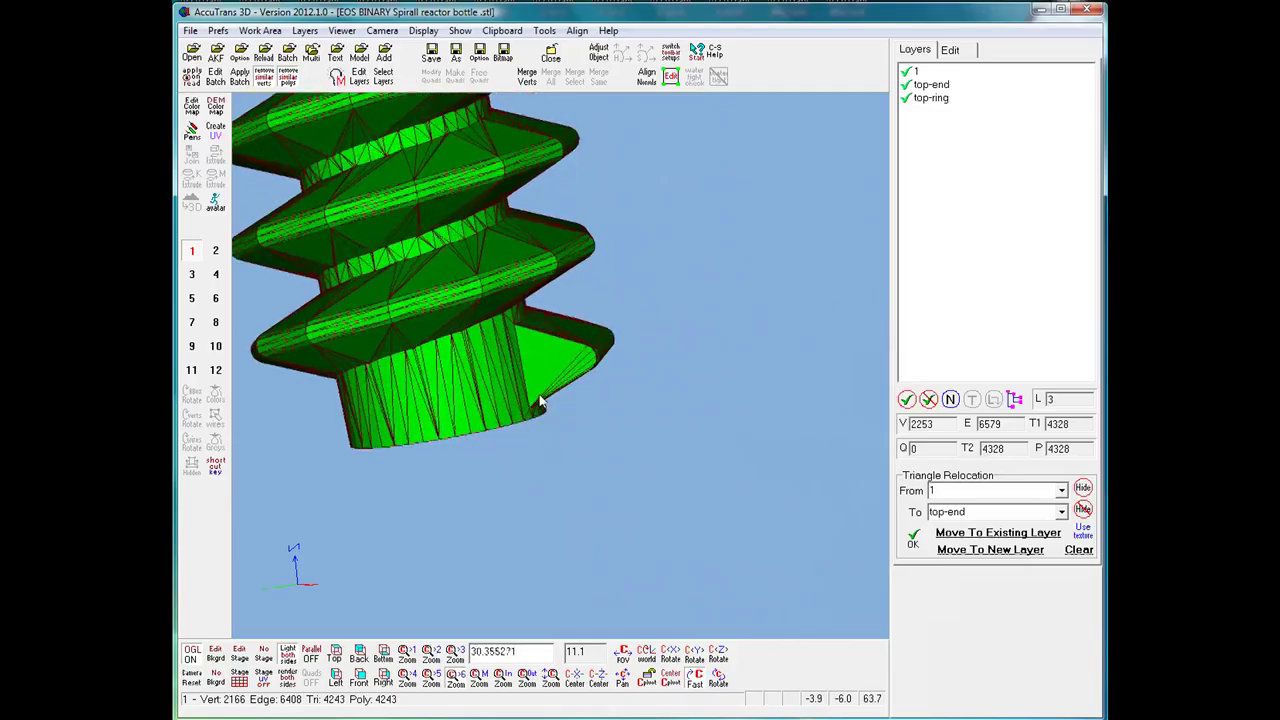
left_click(538, 362)
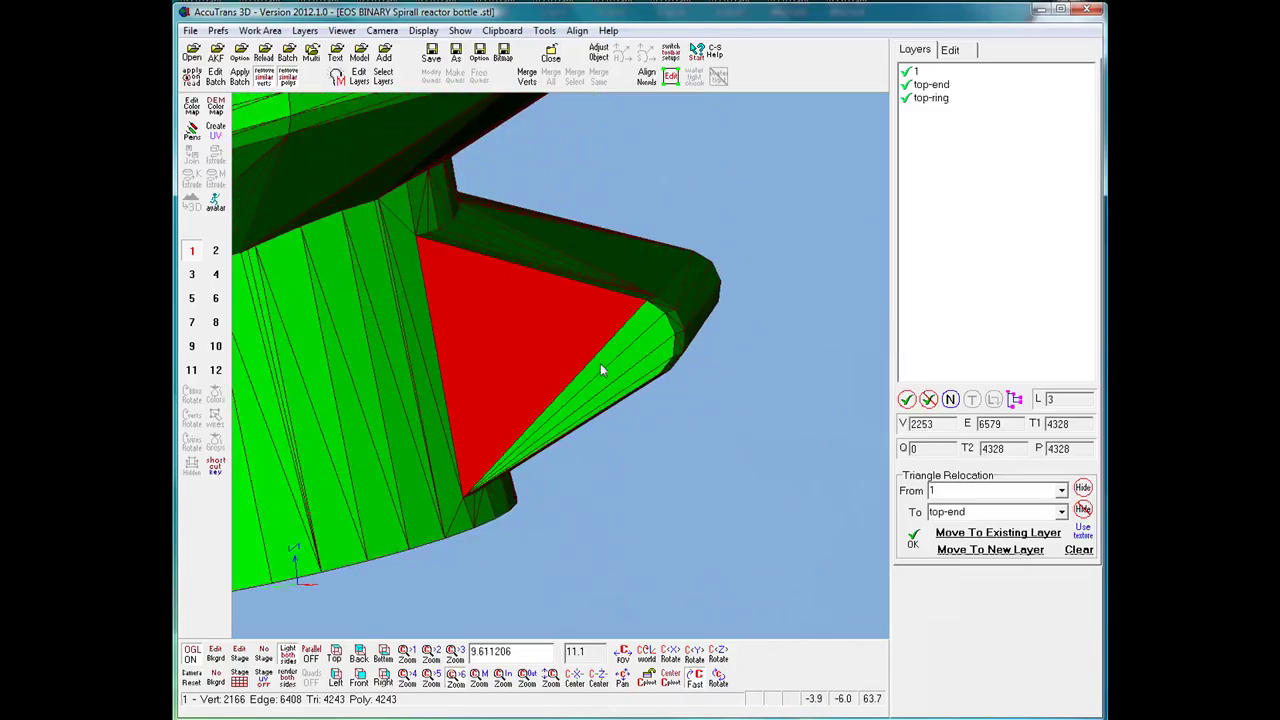
left_click(600, 363)
left_click(614, 372)
left_click(625, 385)
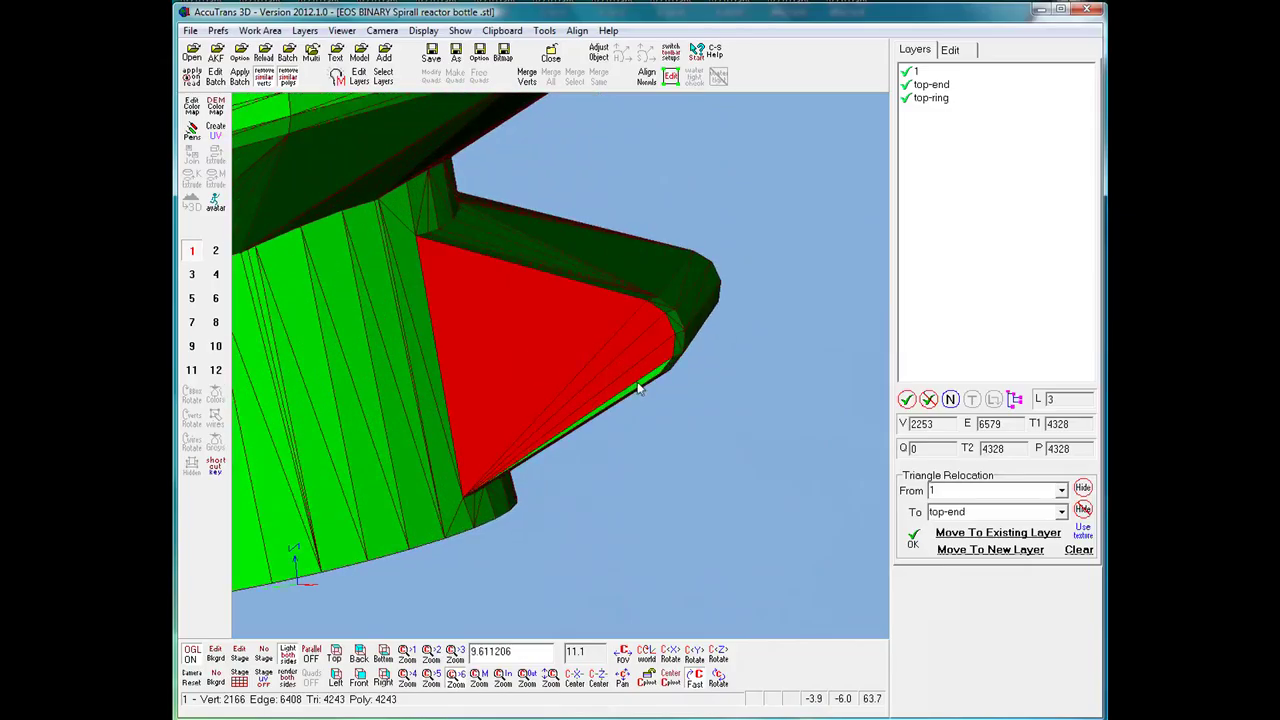
left_click(632, 383)
Step: Move the selected lower thread-end triangles to a new layer named bottom-end
left_click(990, 551)
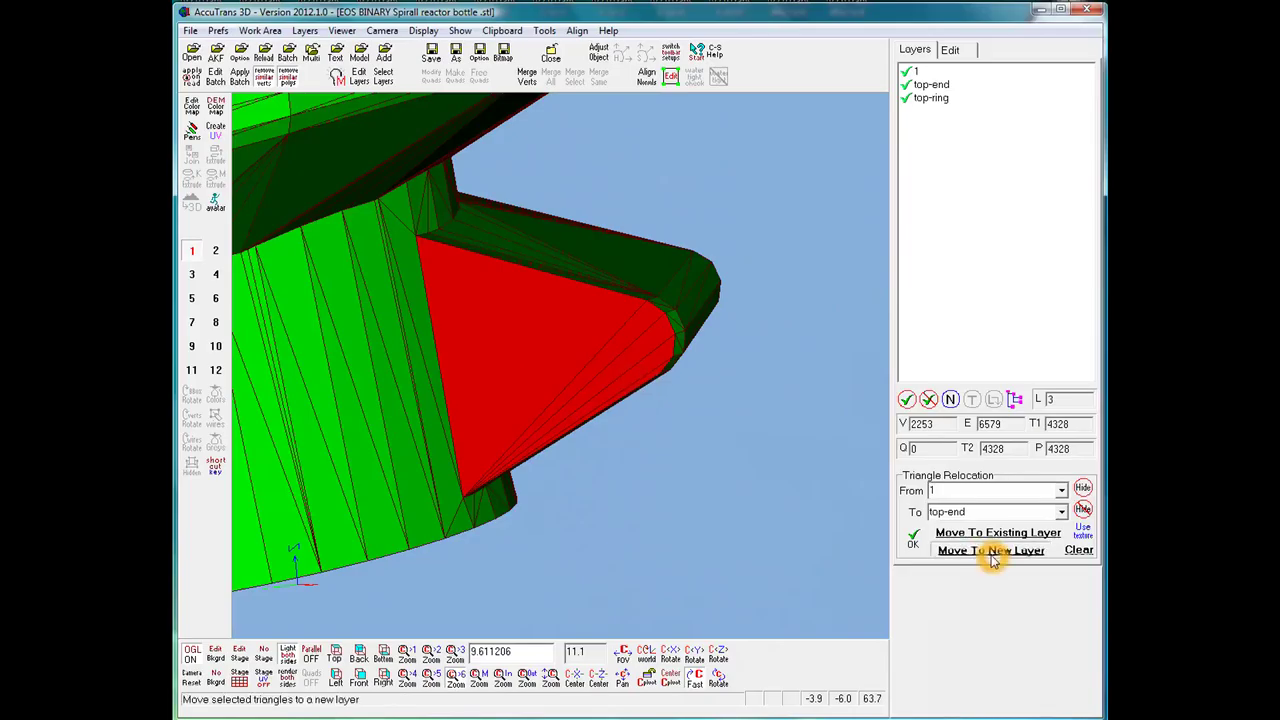
double_click(922, 533)
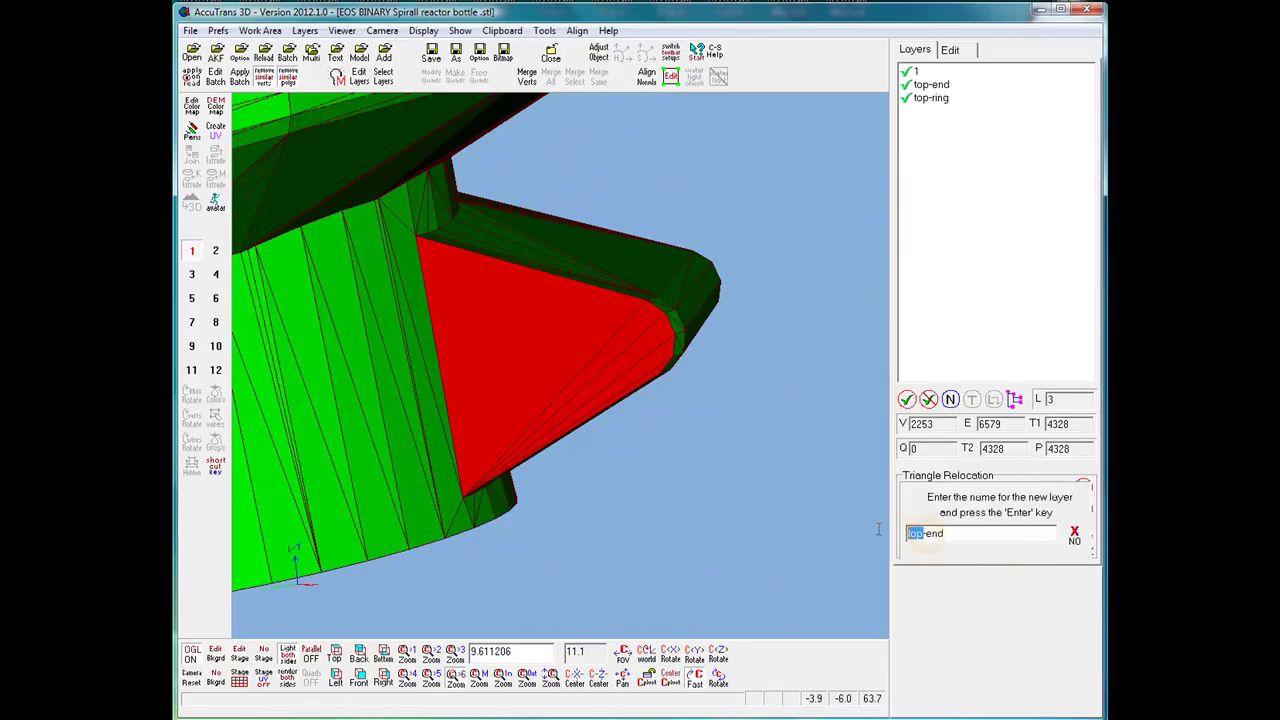
type("bottom")
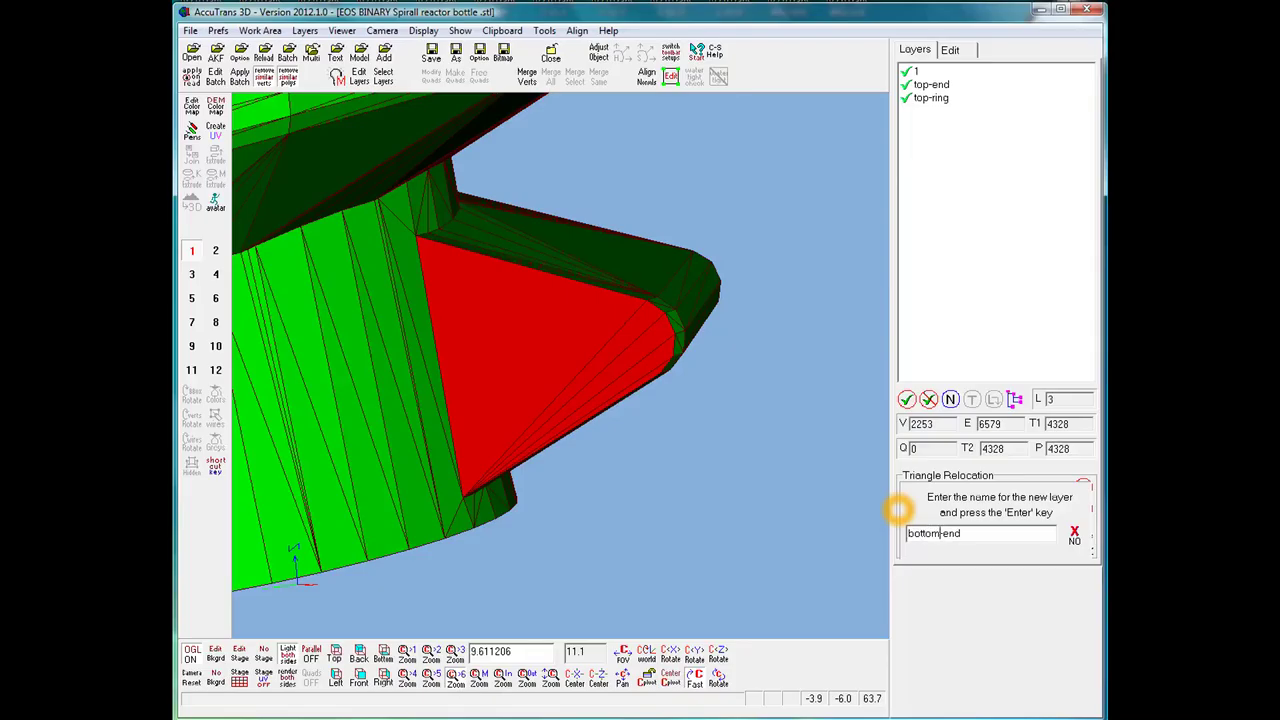
key("Return")
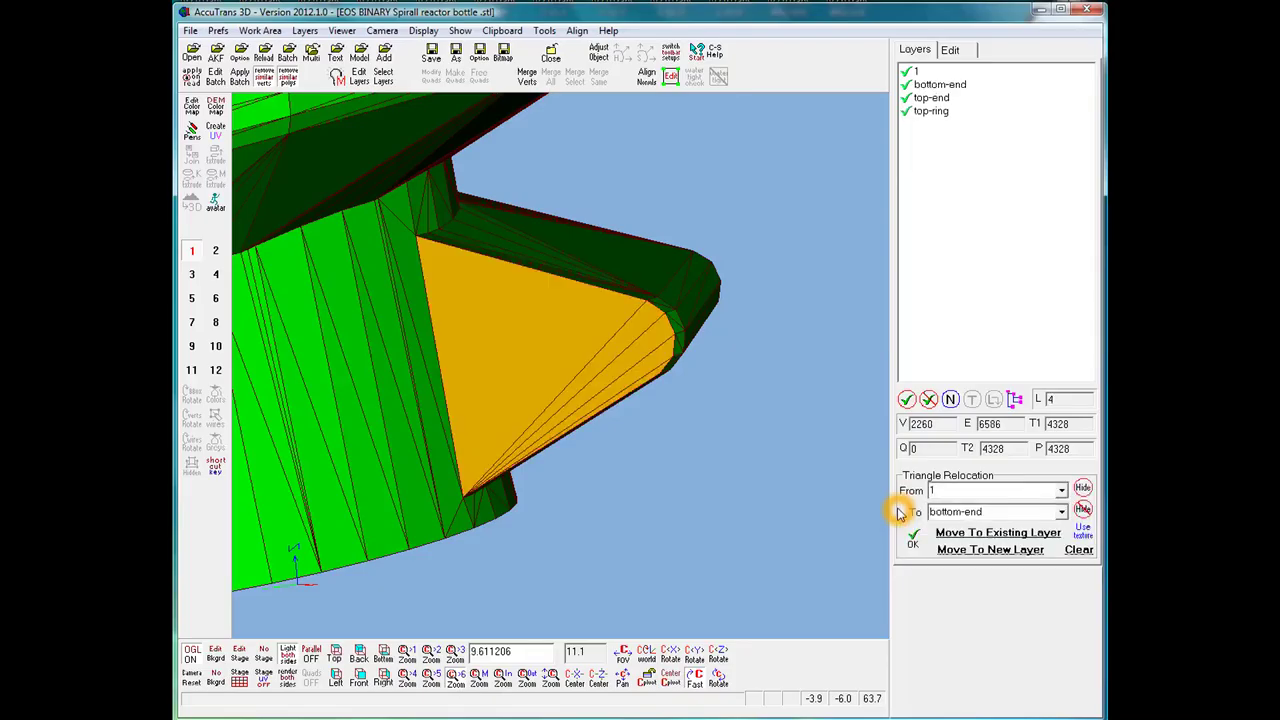
Step: Select all connected triangles of the bottle's outer surface in layer 1, leaving the inner wall unselected
scroll(746, 526, "down", 10)
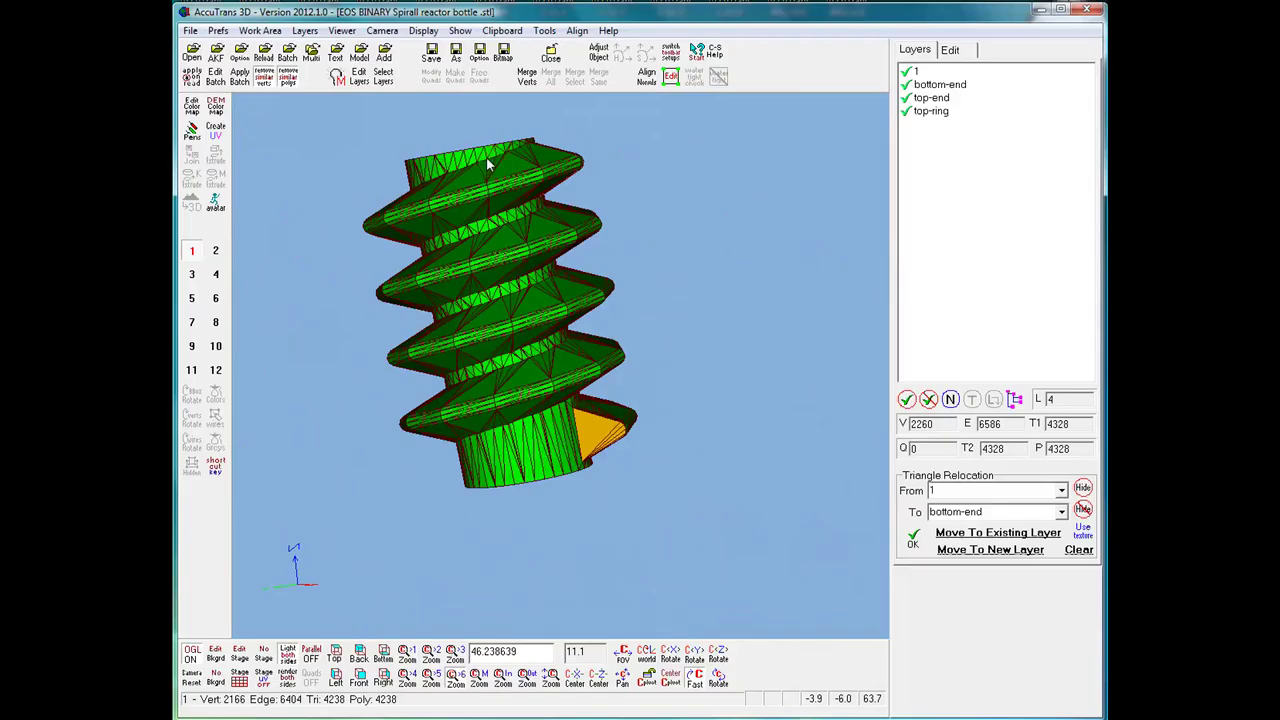
middle_click(487, 163)
middle_click(518, 321)
scroll(520, 321, "up", 3)
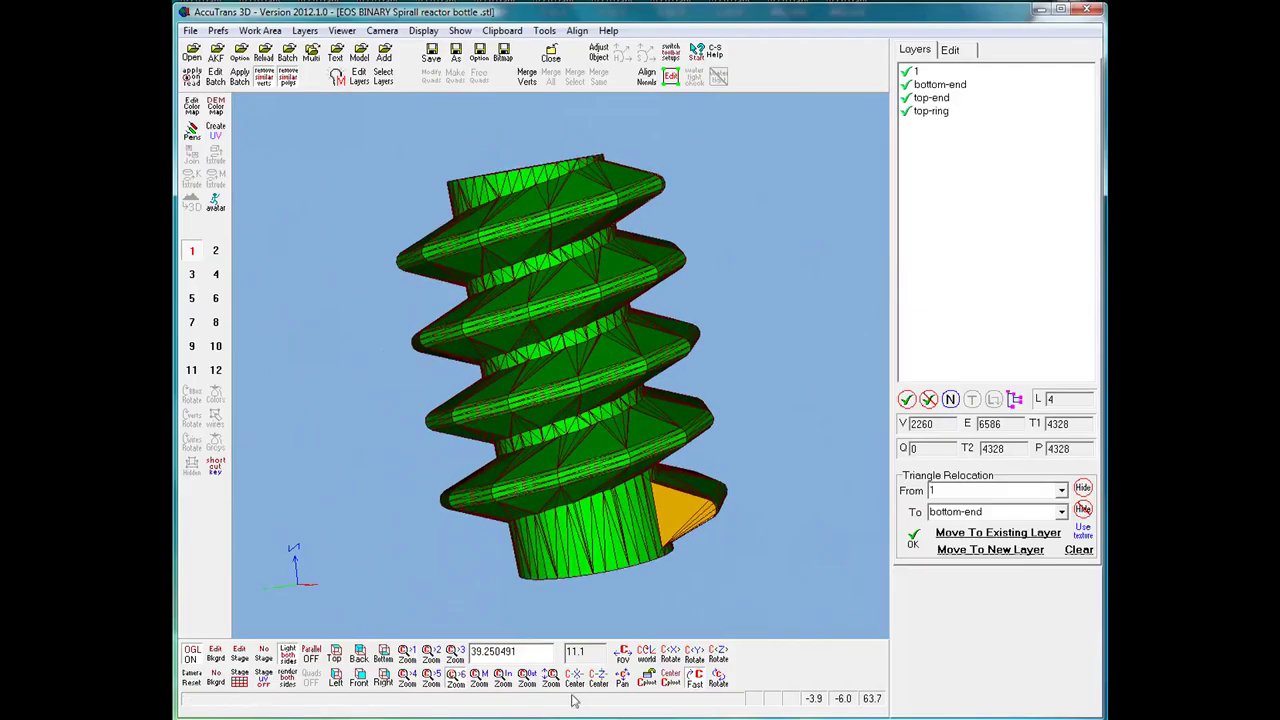
left_click(718, 679)
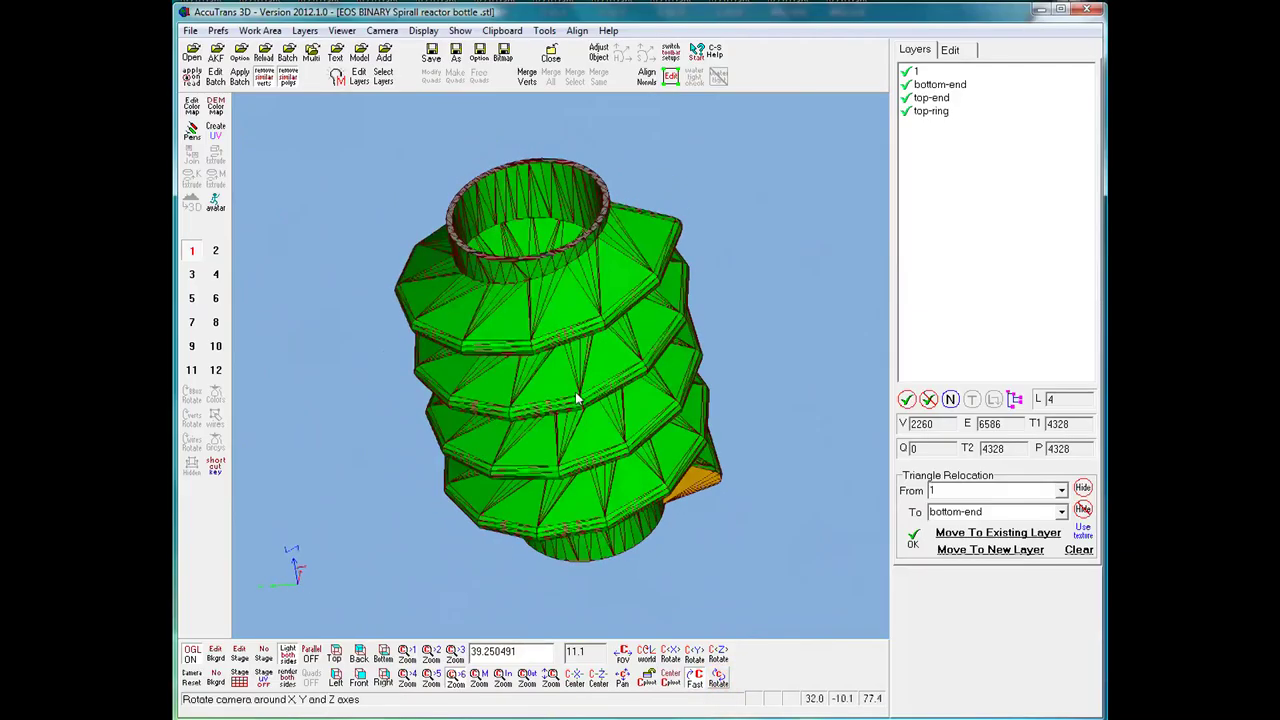
left_click(575, 396)
left_click(714, 661)
left_click(664, 331)
left_click(653, 277)
left_click(628, 362)
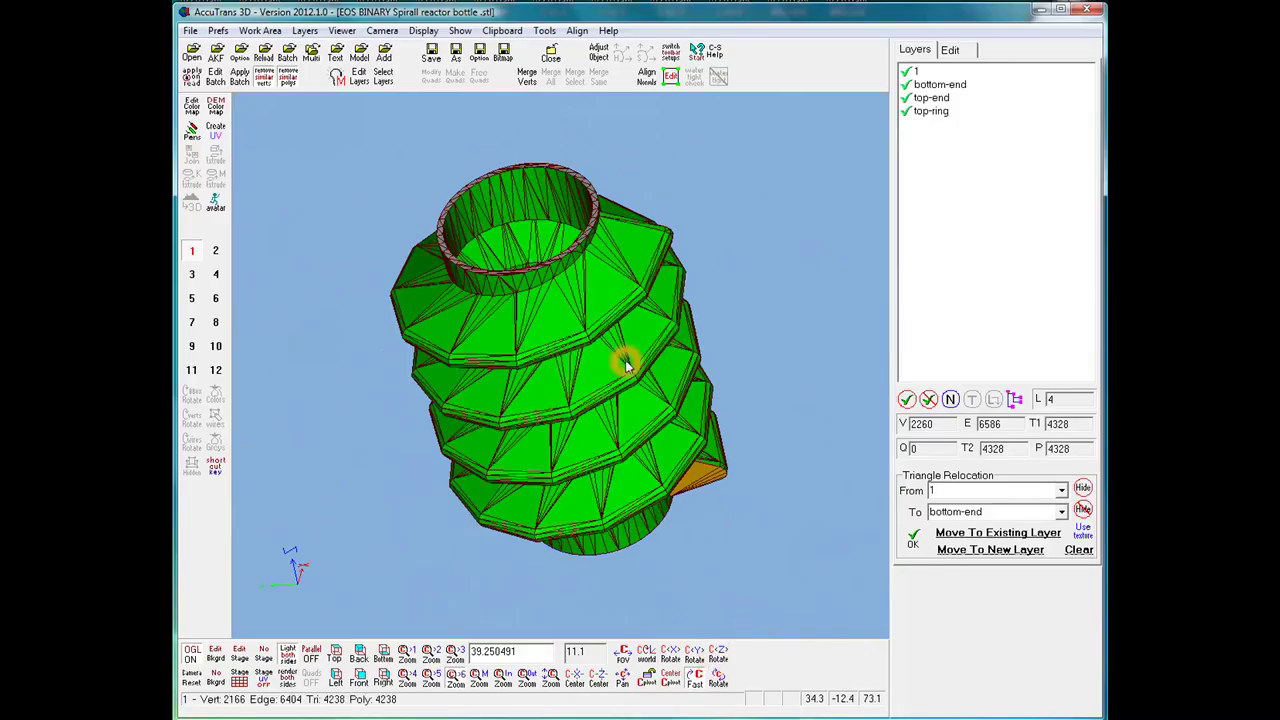
left_click(520, 276)
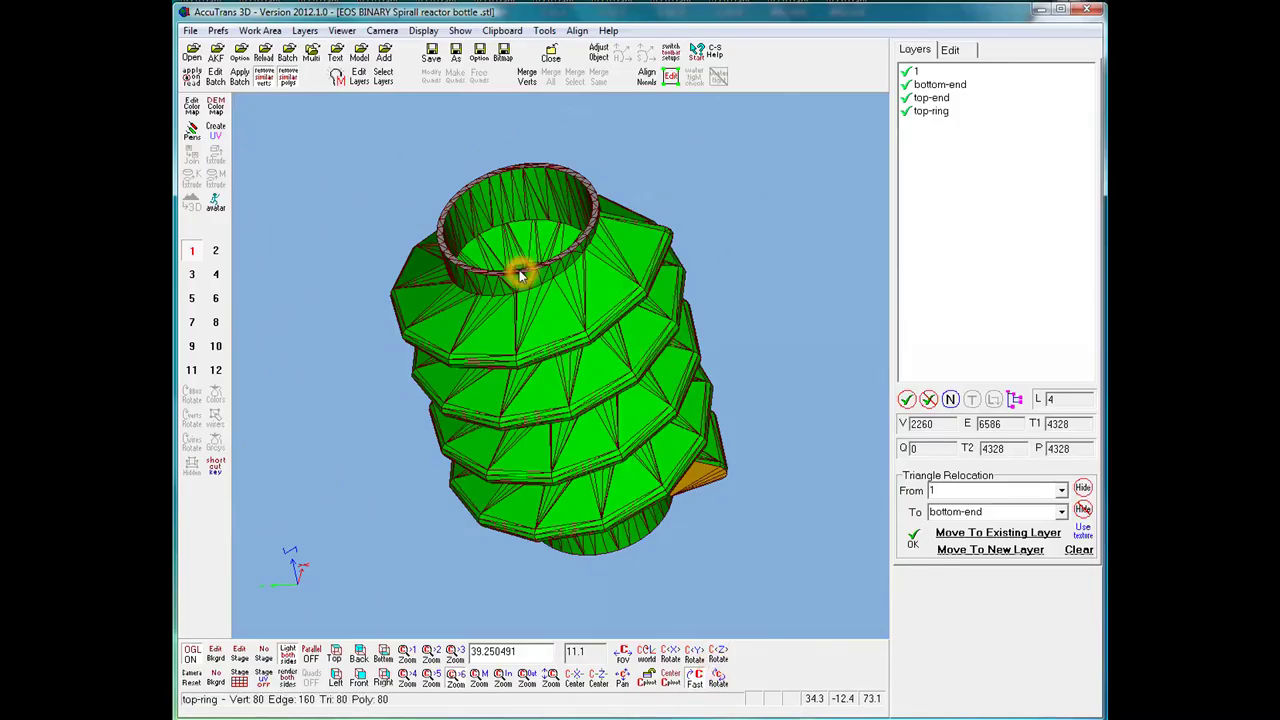
left_click(624, 347)
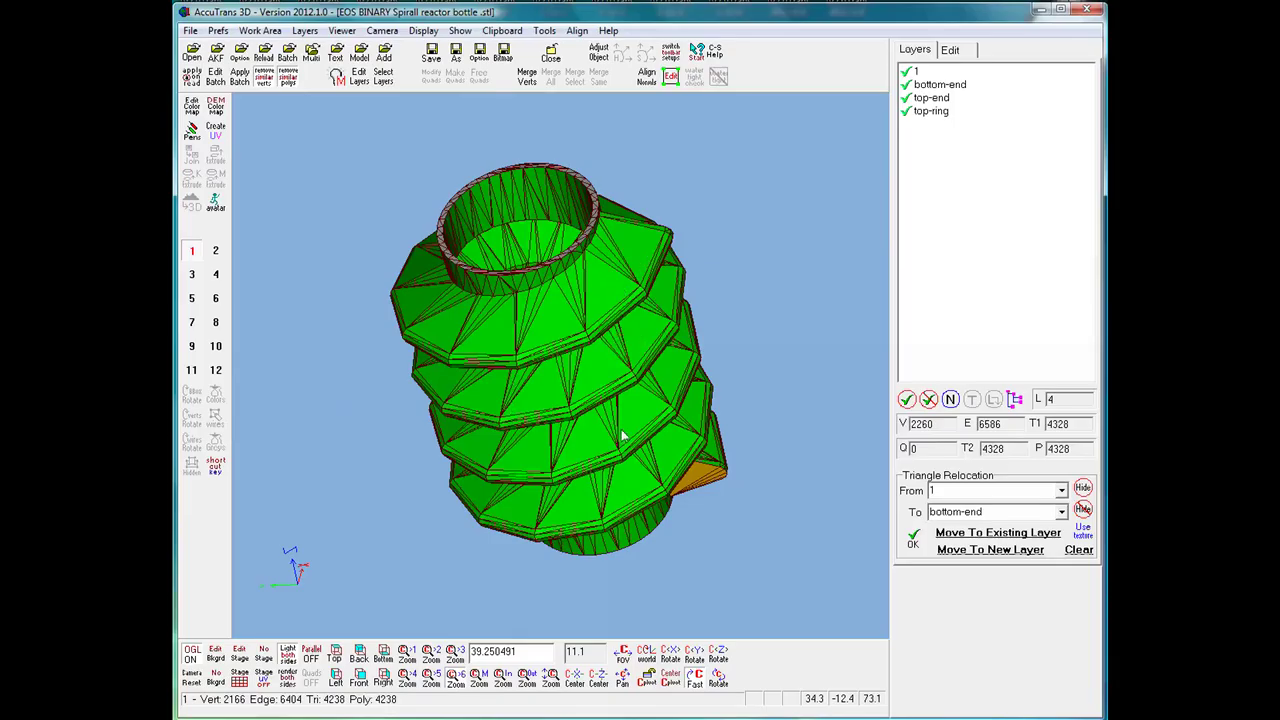
left_click(666, 380)
left_click(659, 376)
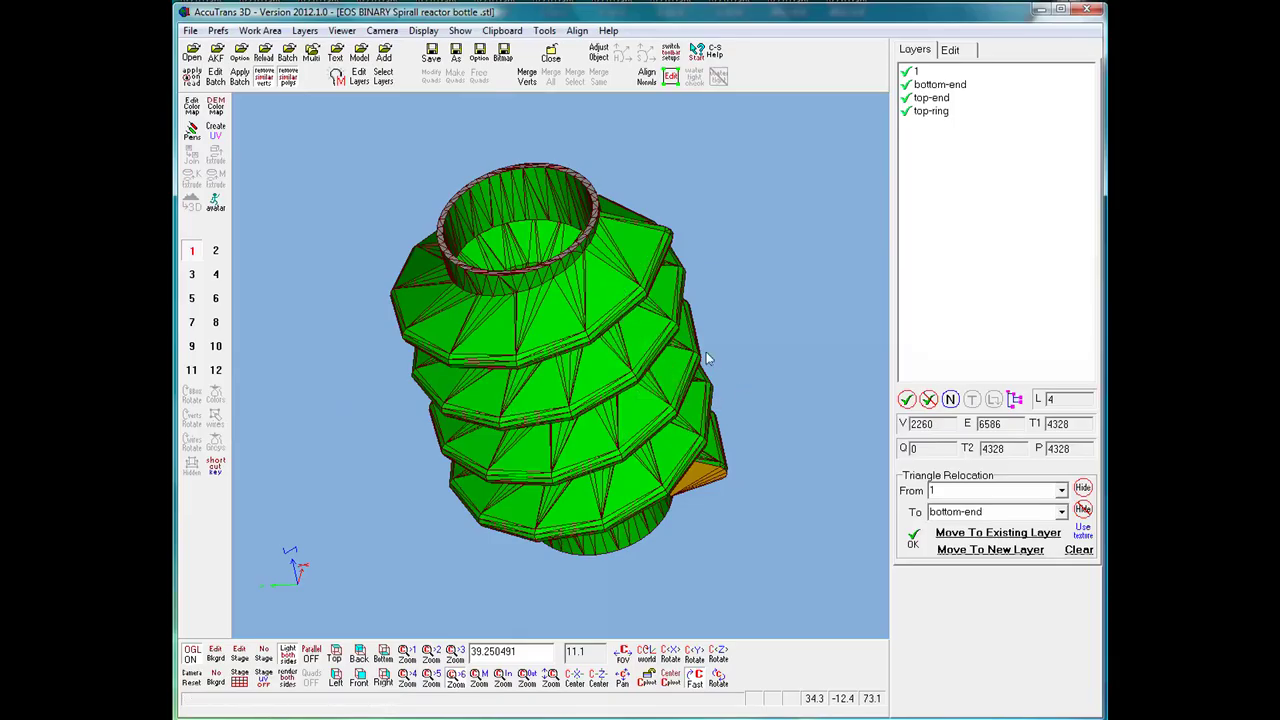
left_click(667, 363)
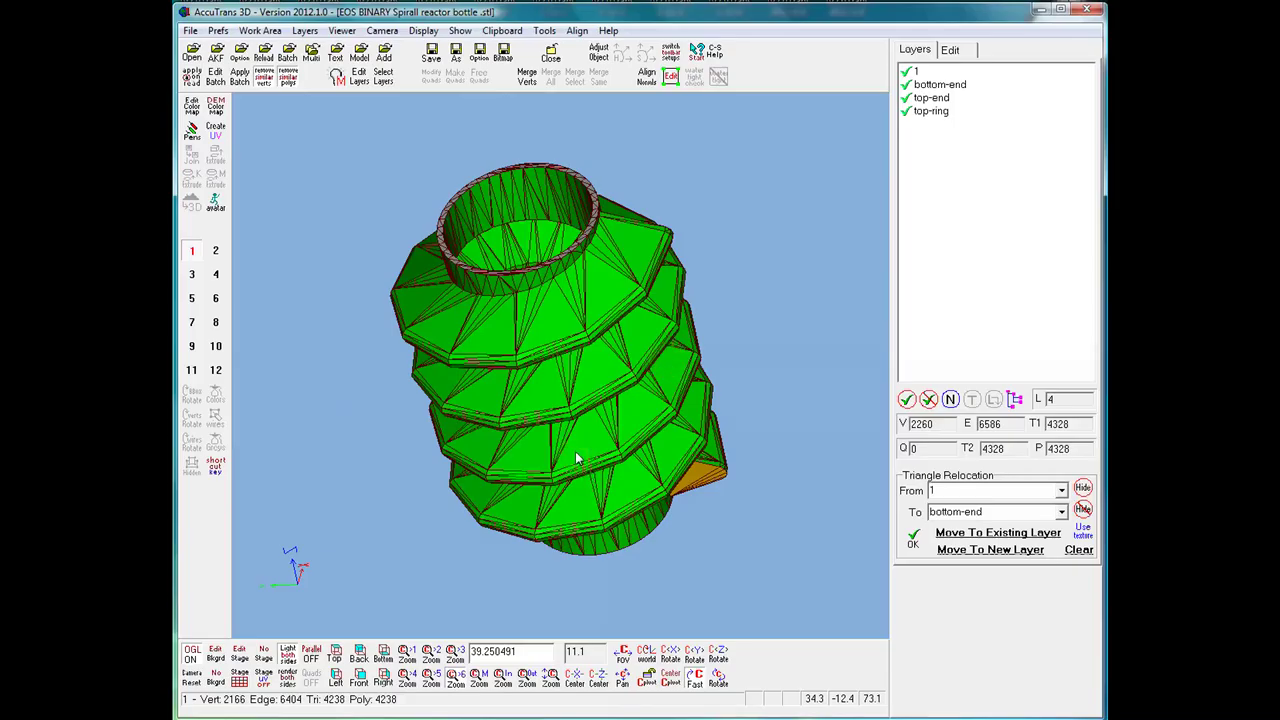
left_click(625, 457)
left_click(636, 421, "shift")
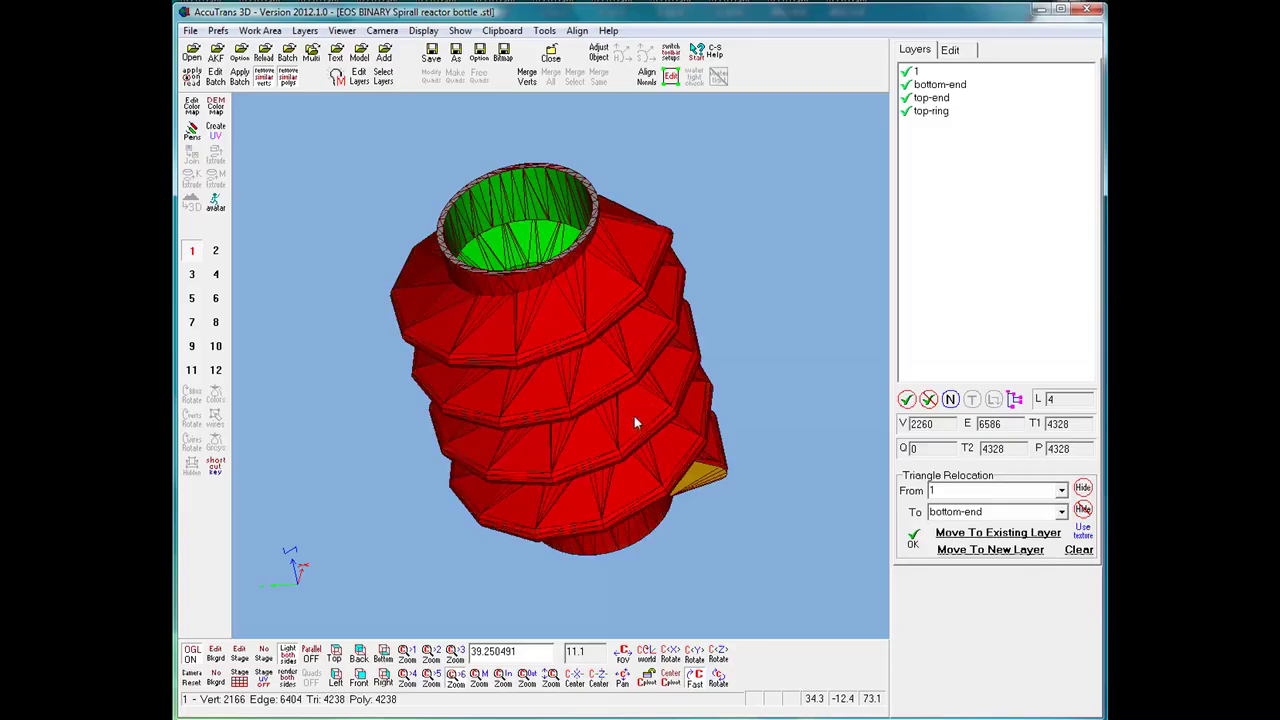
Step: Move the selected outer surface triangles to a new layer named outer and finish the triangle relocation
left_click(630, 417)
left_click(515, 226)
left_click(717, 677)
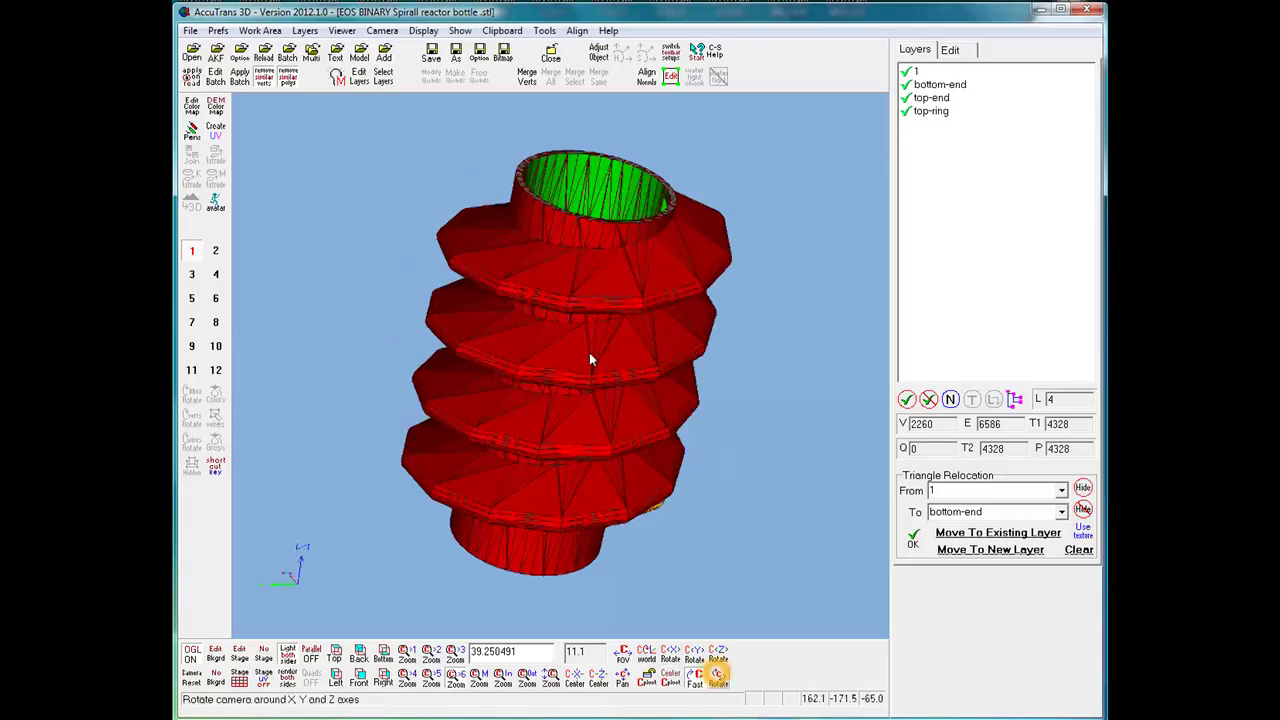
left_click(800, 348)
left_click_drag(798, 345, 791, 348)
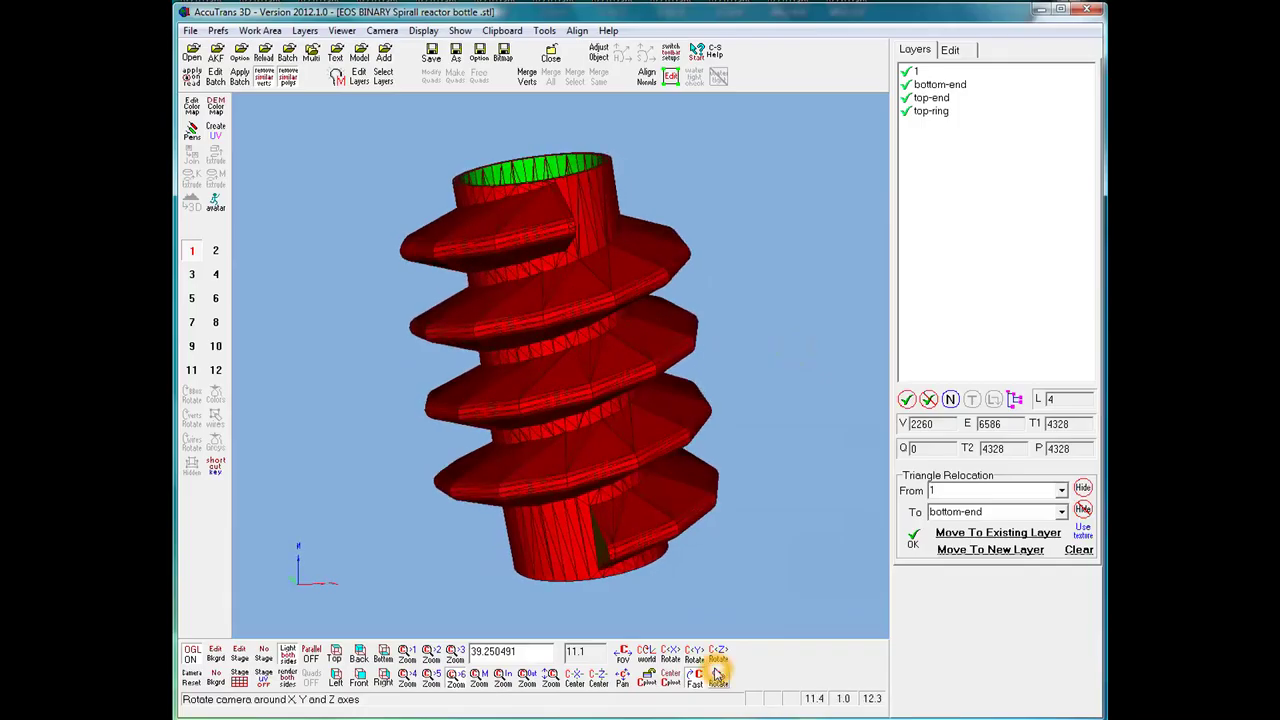
left_click(997, 552)
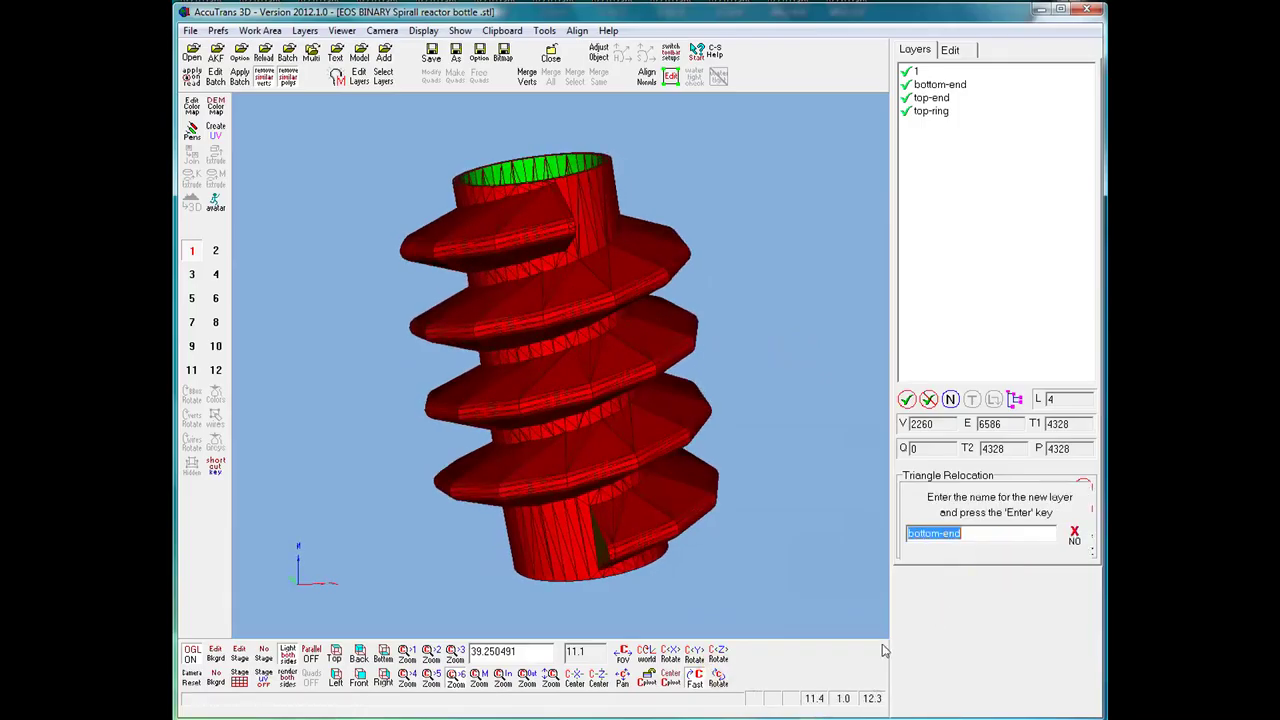
type("ou")
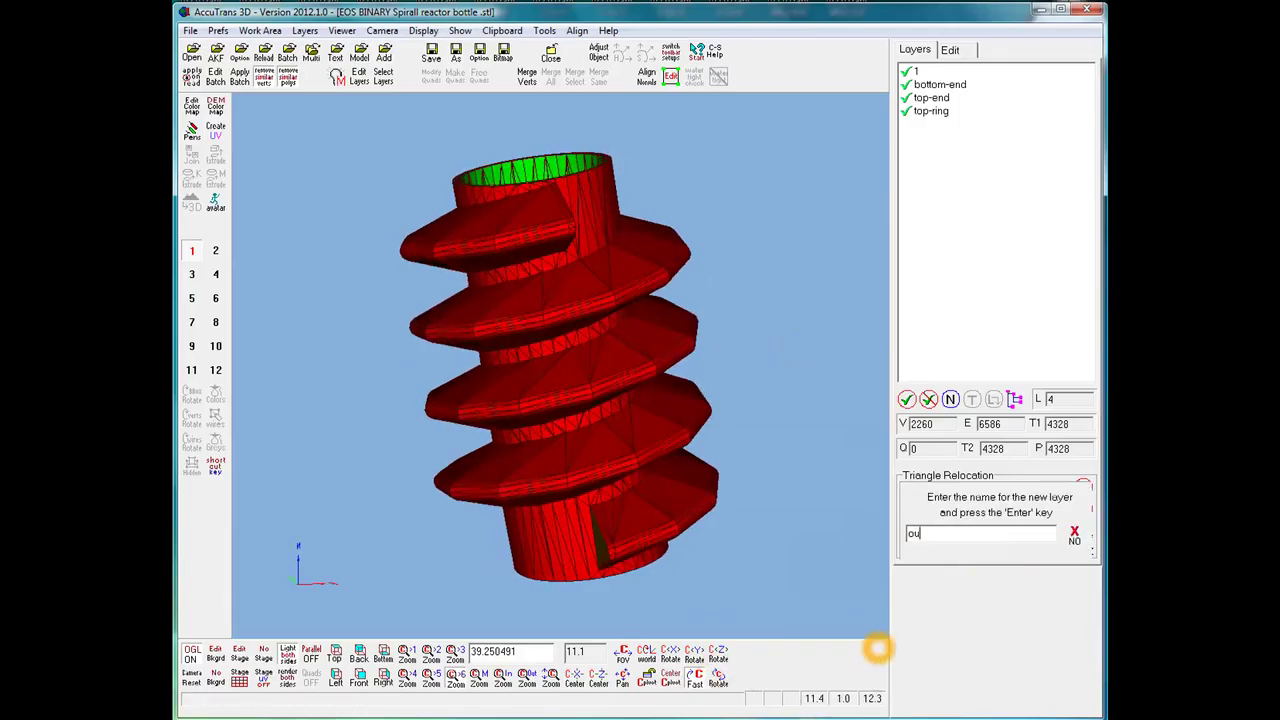
type("ter")
key("Return")
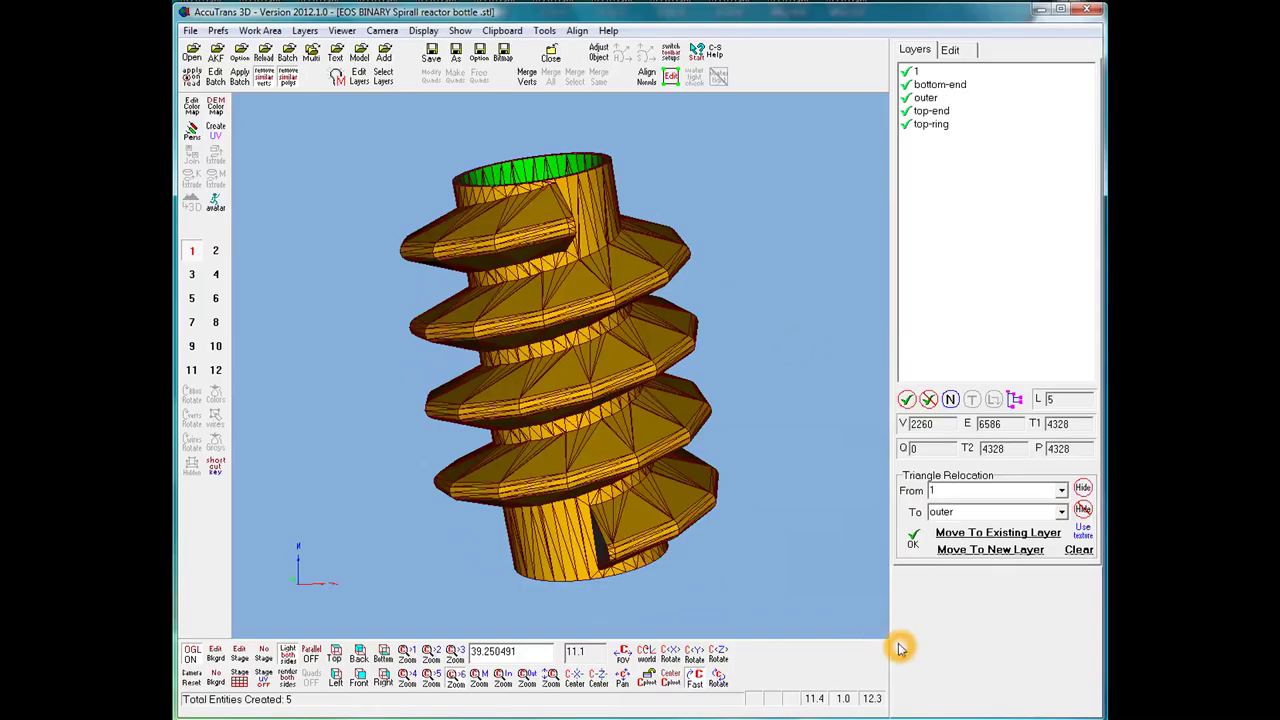
left_click(914, 545)
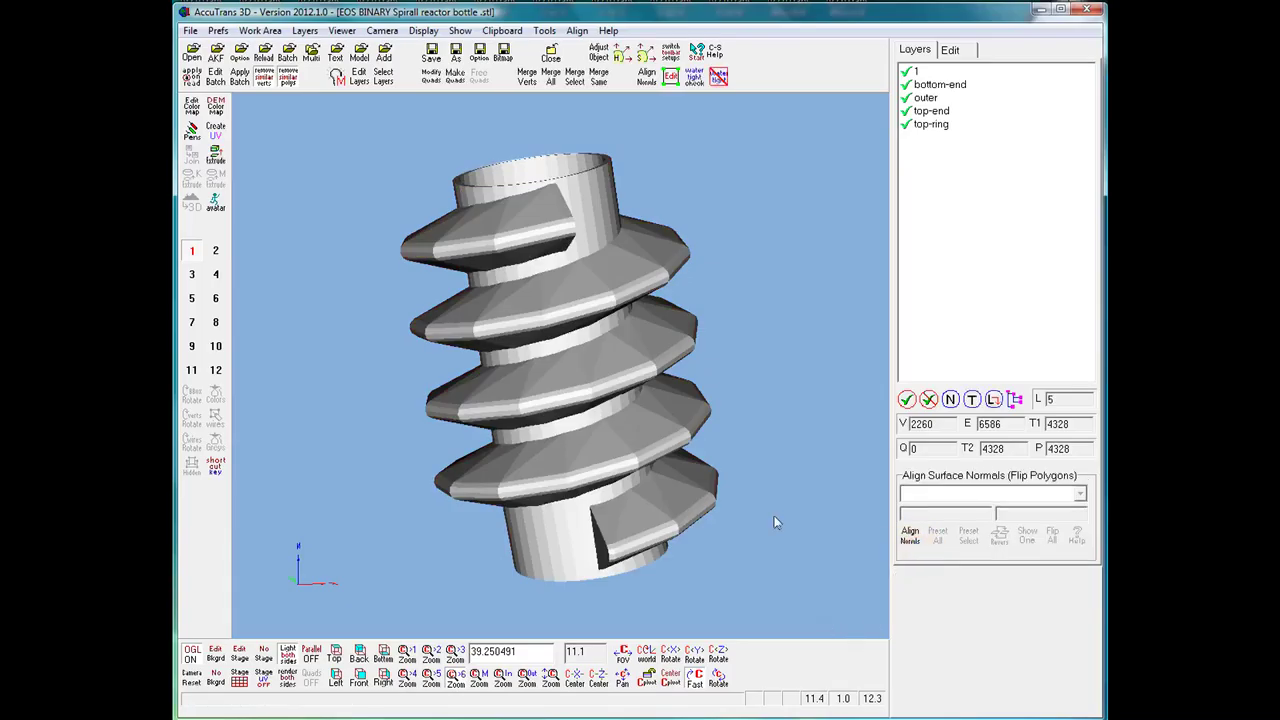
Step: Start vertex editing and make the outer layer the active layer
left_click(670, 80)
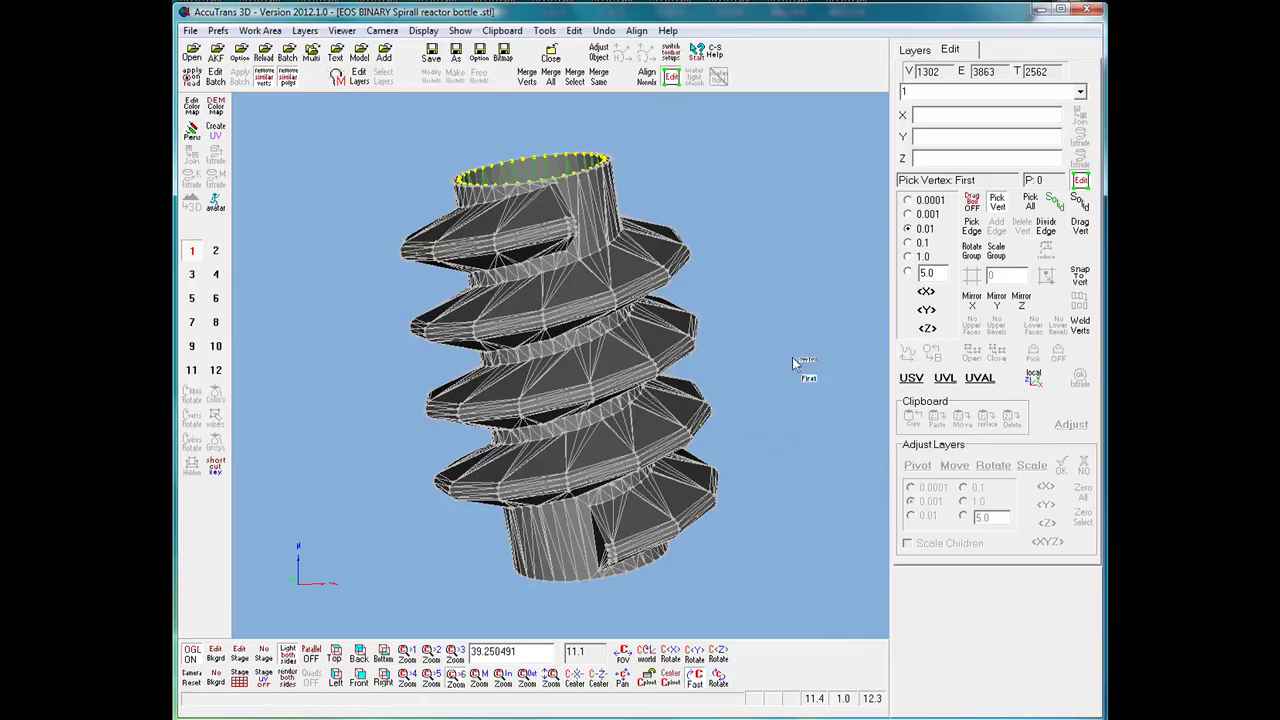
left_click(637, 355)
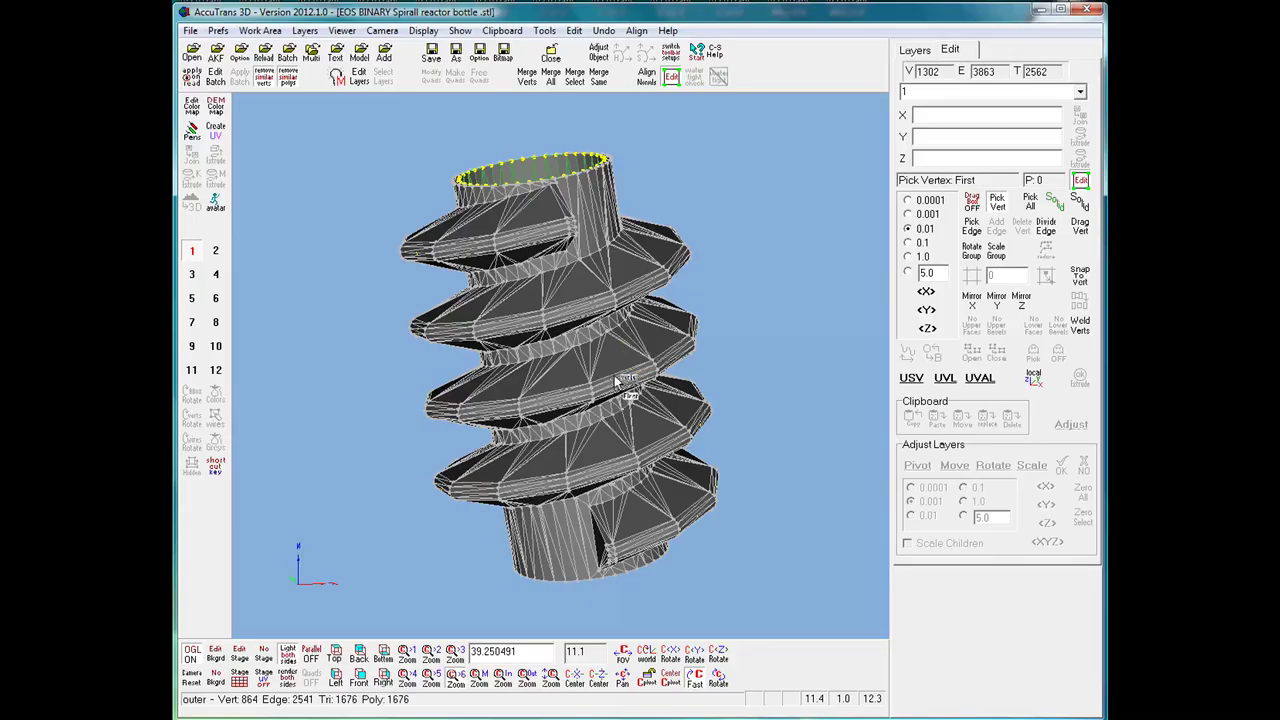
left_click(550, 308)
left_click(620, 420)
left_click(616, 374)
left_click(624, 368)
left_click(613, 372, "ctrl+shift")
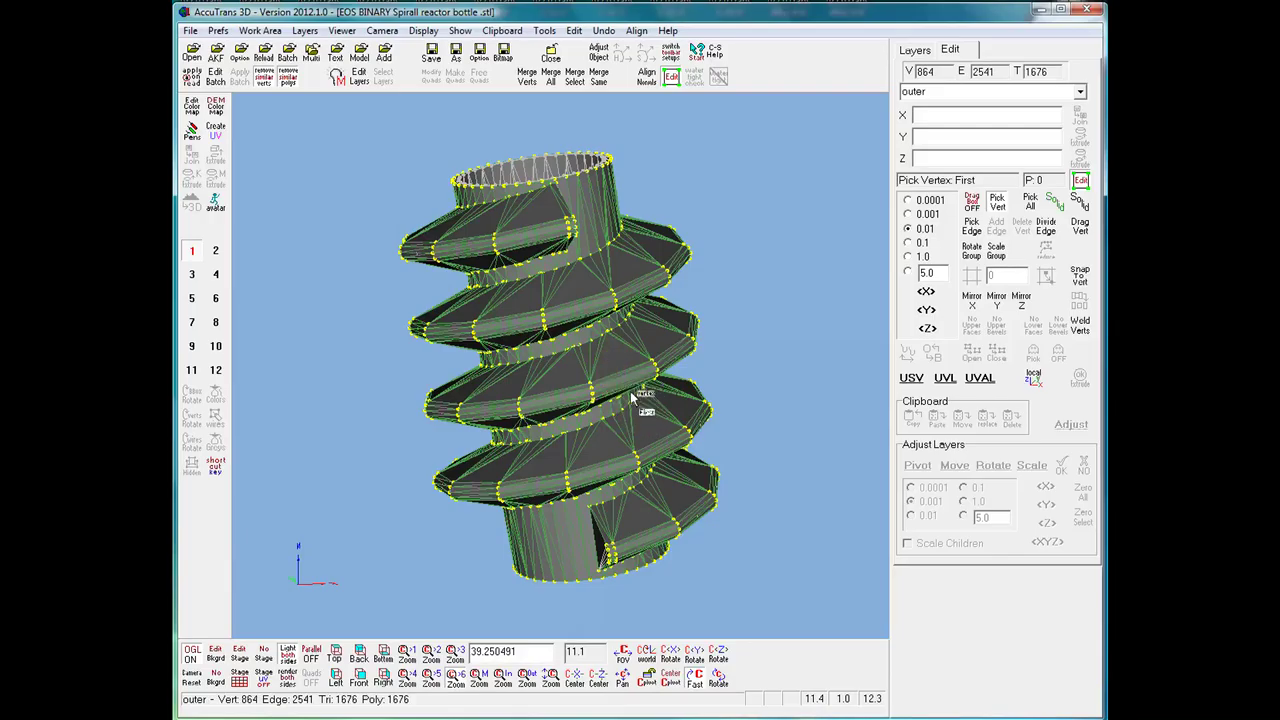
Step: Examine the vertices and edges of the outer layer up close along the spiral thread and the wall between its turns
left_click(718, 678)
left_click_drag(560, 366, 568, 393)
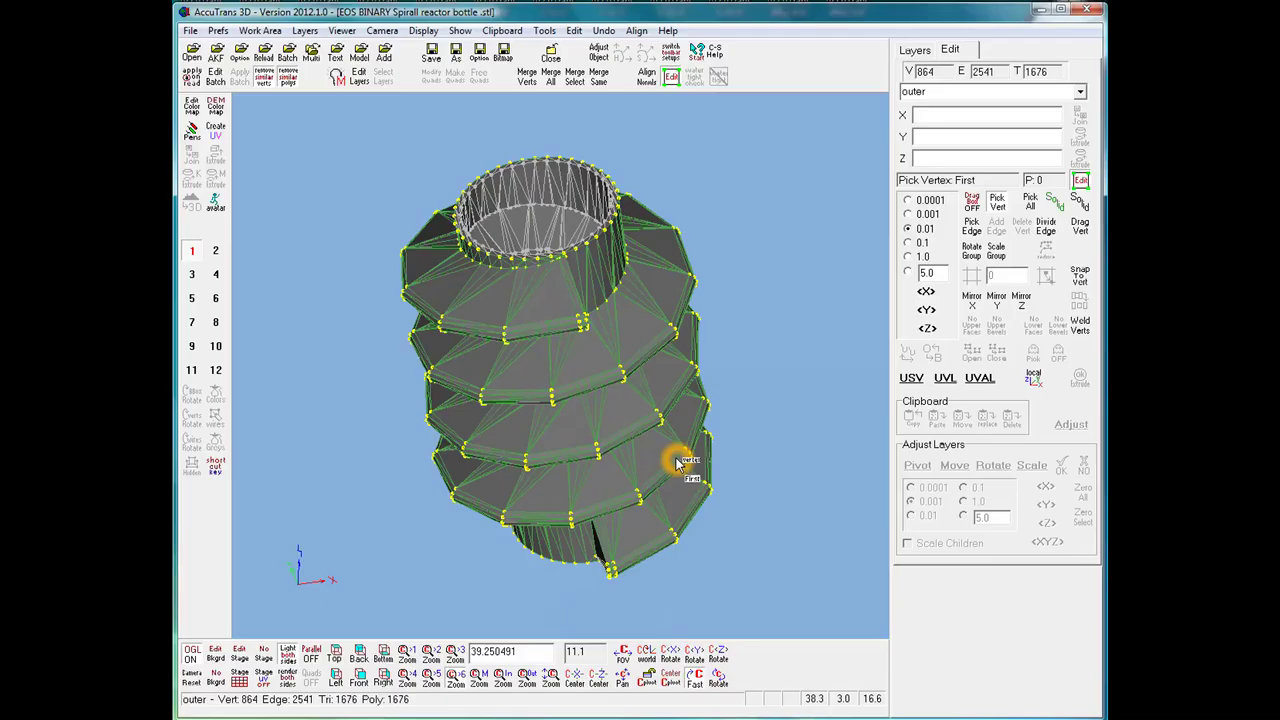
scroll(625, 495, "up", 5)
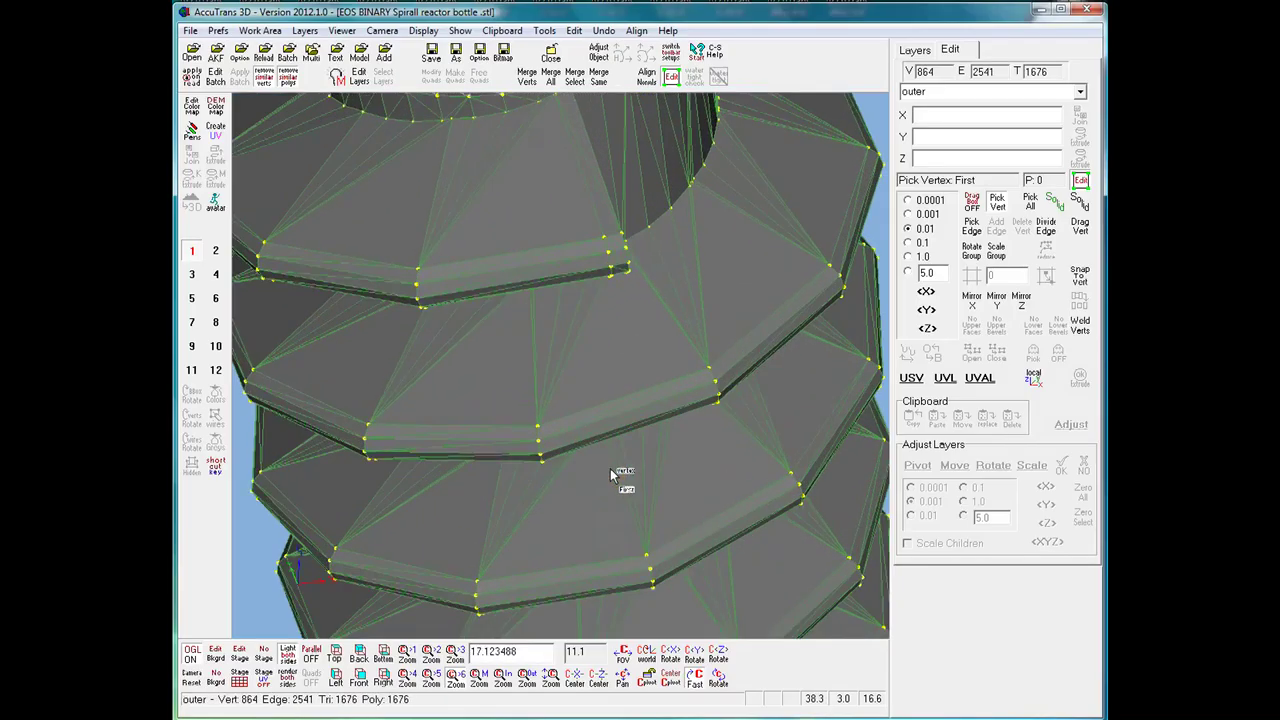
scroll(612, 472, "up", 2)
left_click_drag(717, 680, 571, 363)
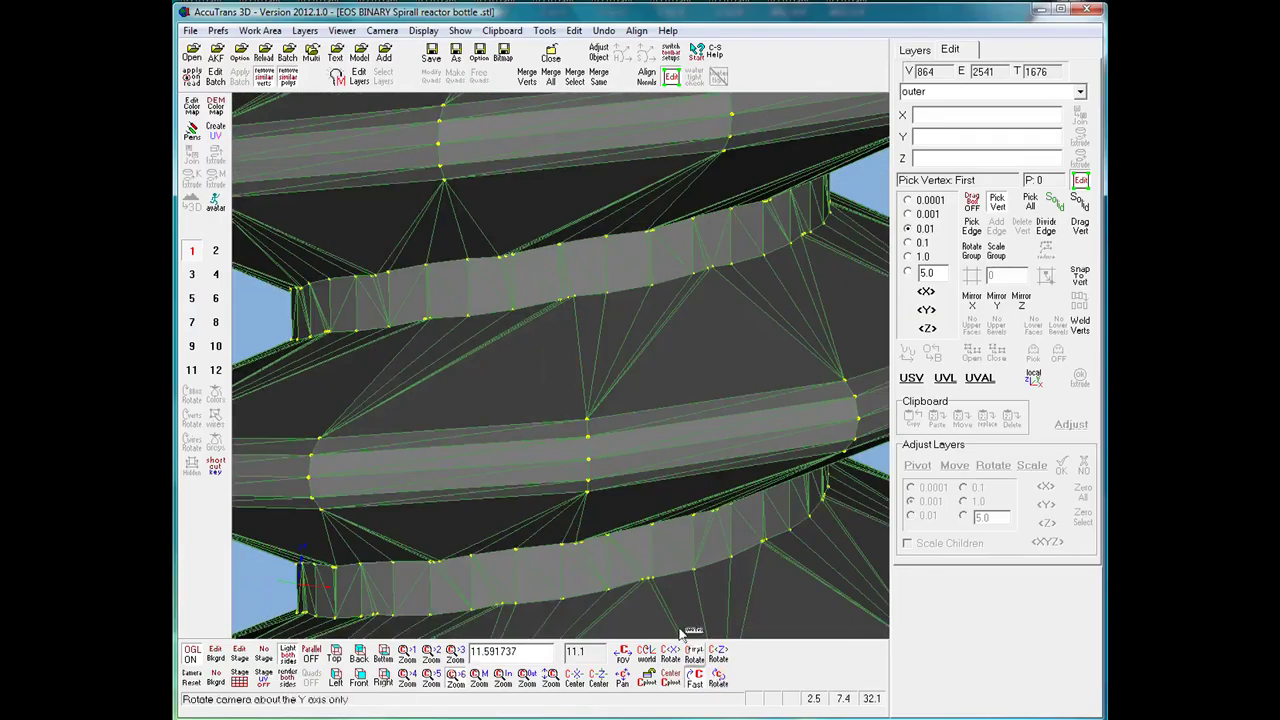
left_click(656, 489)
left_click(608, 436)
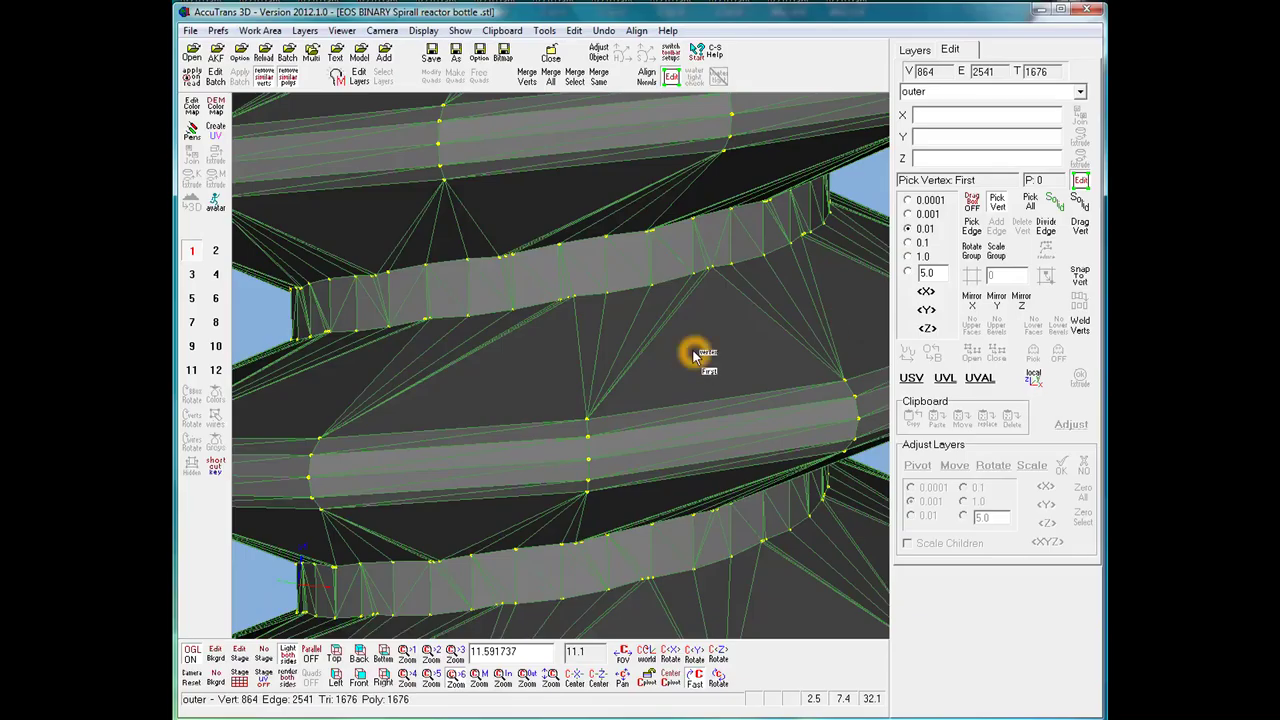
key("shift")
Step: Hide the outer layer
left_click(914, 50)
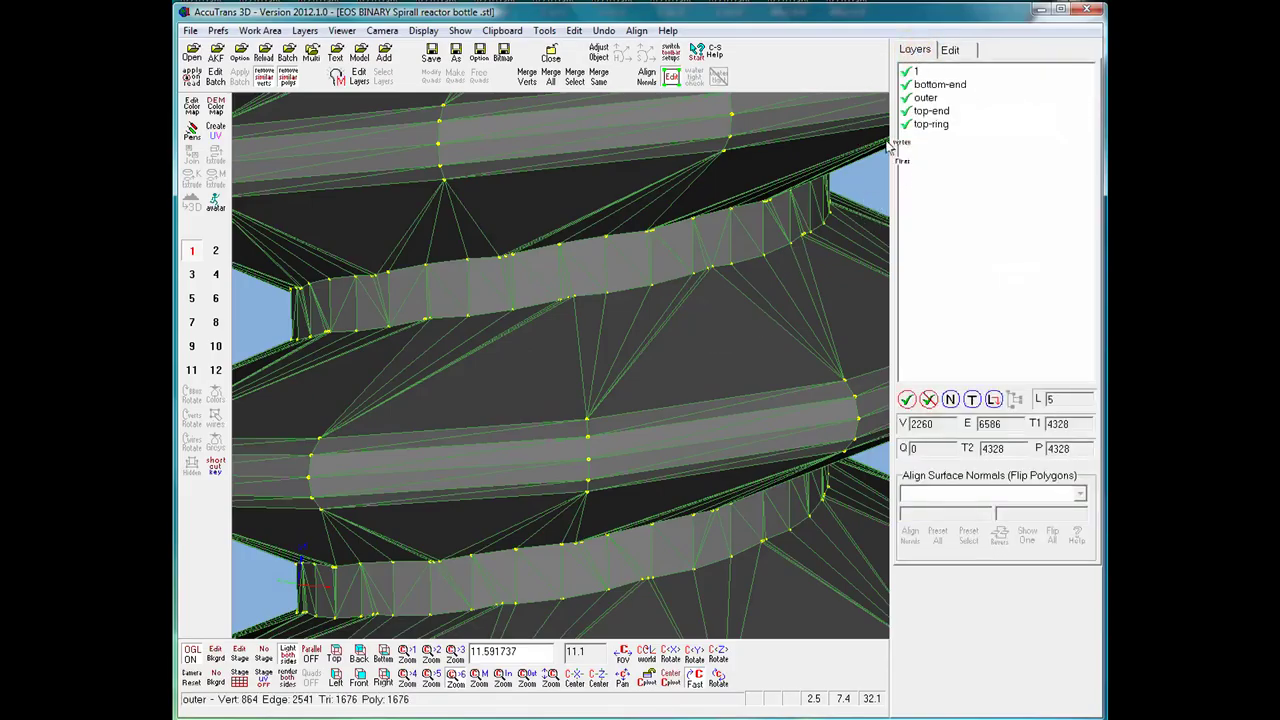
left_click(966, 104)
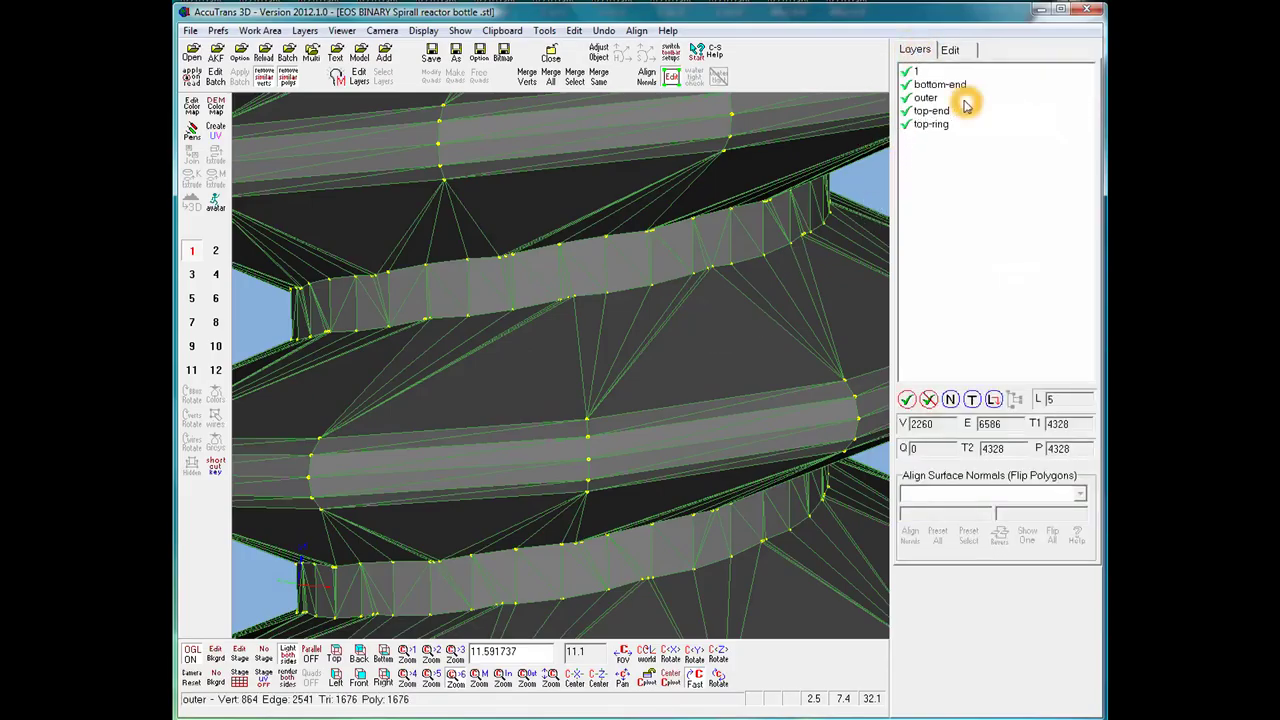
left_click(907, 98)
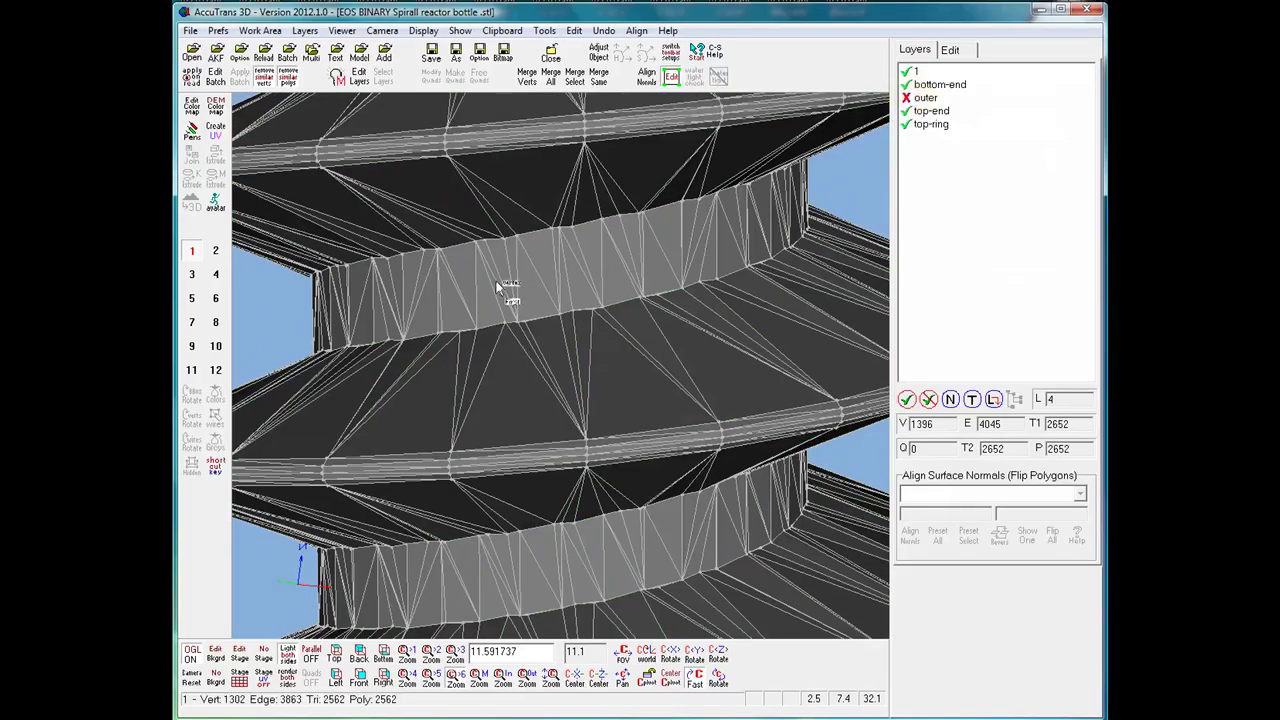
Step: Hide the bottom-end layer that caps the spiral thread at the bottle's base
scroll(606, 417, "down", 5)
scroll(560, 365, "down", 5)
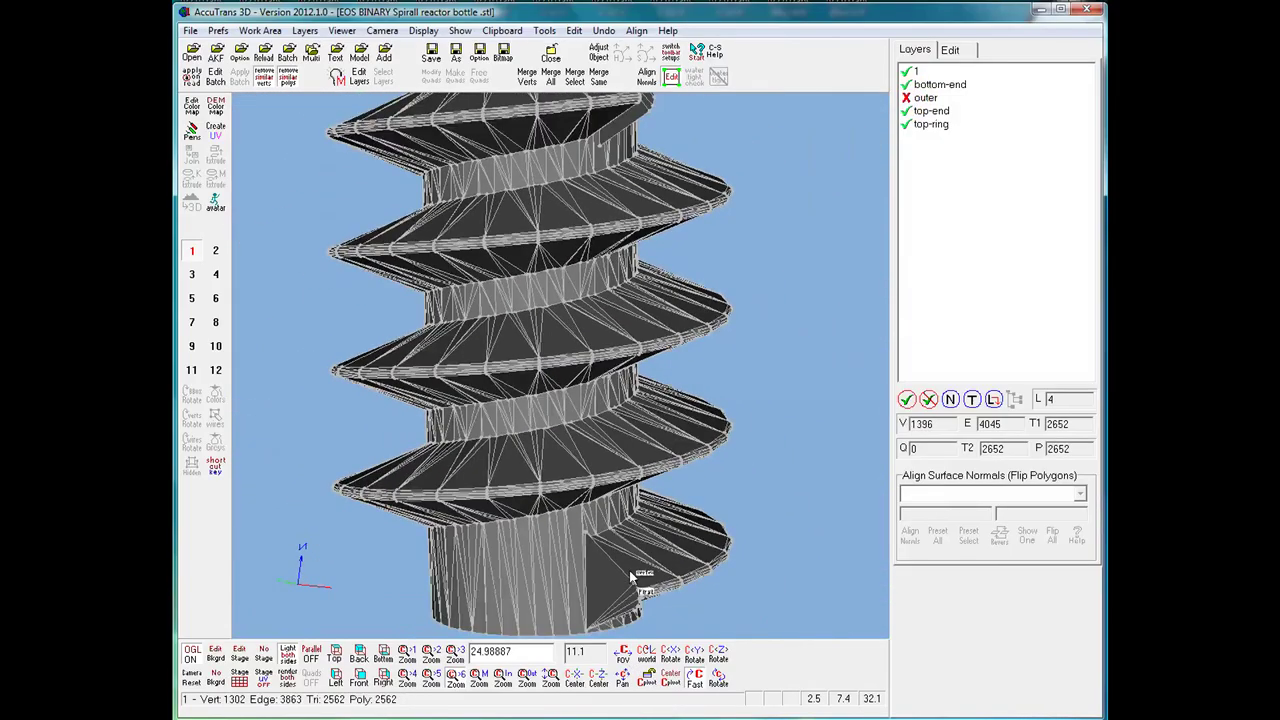
left_click_drag(725, 680, 580, 370)
left_click_drag(546, 551, 546, 558)
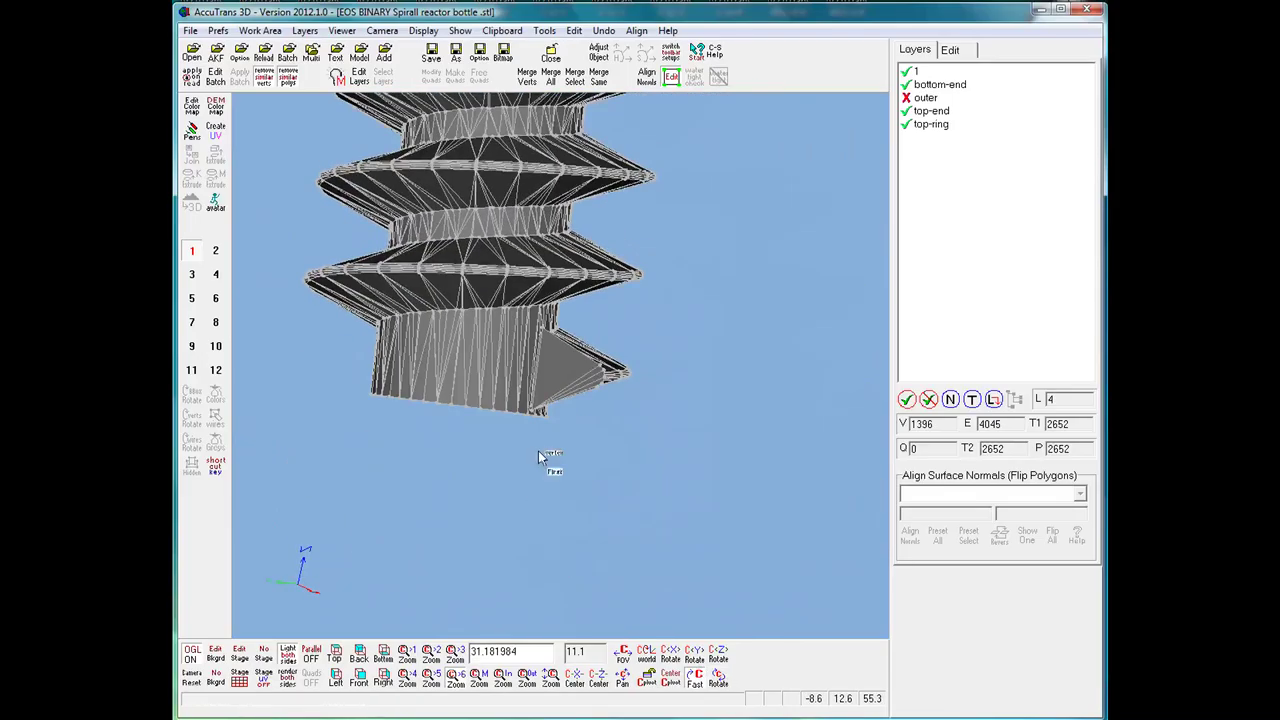
left_click(565, 387)
scroll(575, 392, "up", 1)
scroll(562, 392, "up", 1)
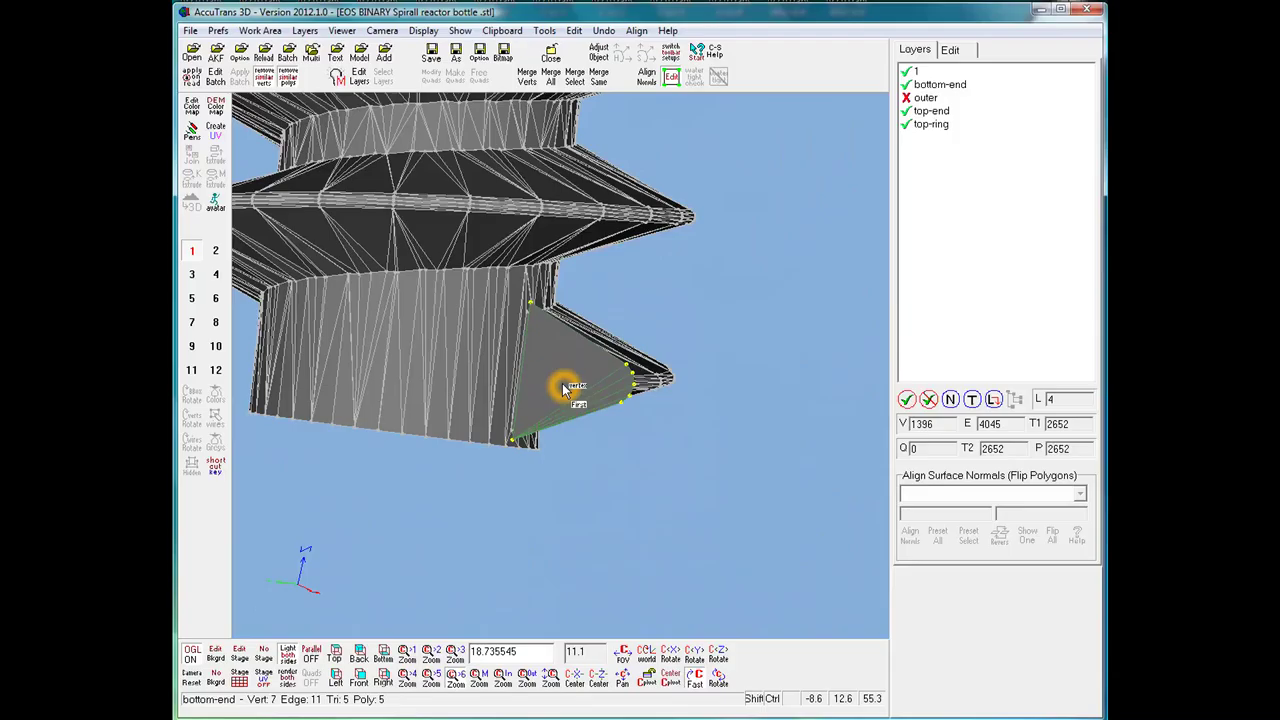
left_click(563, 388)
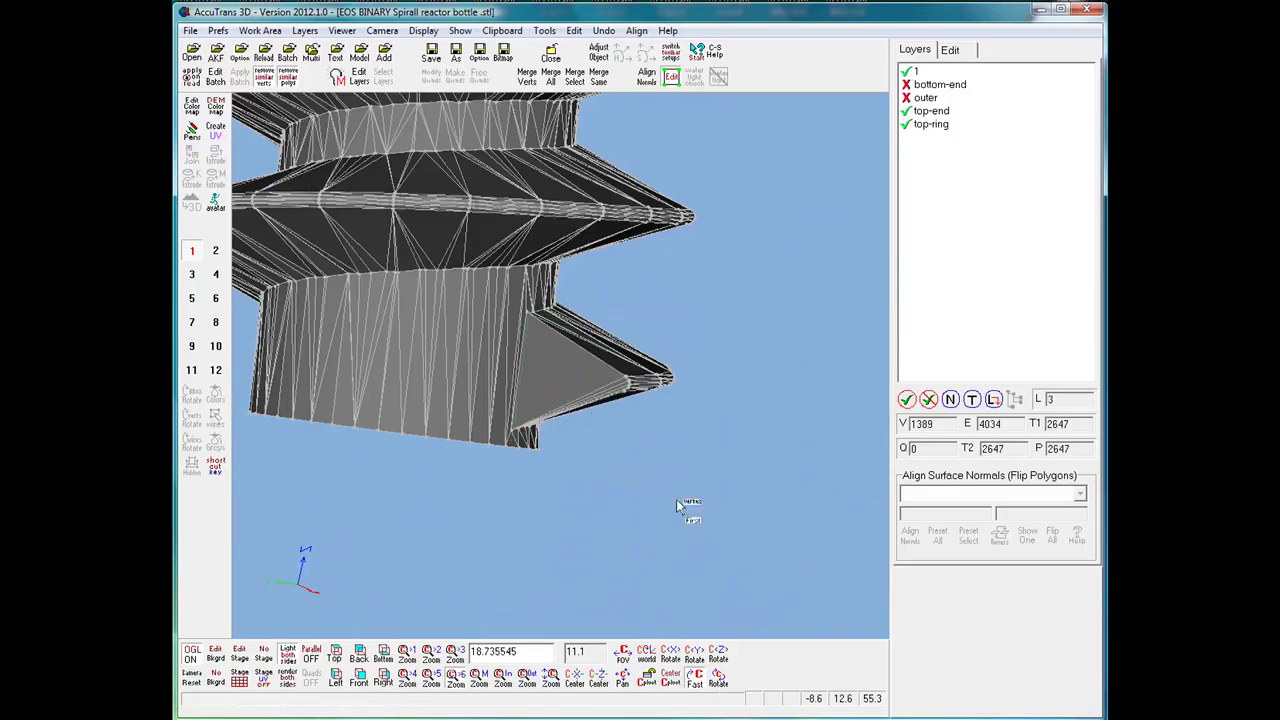
Step: Hide the top-end layer that caps the spiral thread beside the neck opening
scroll(672, 486, "down", 3)
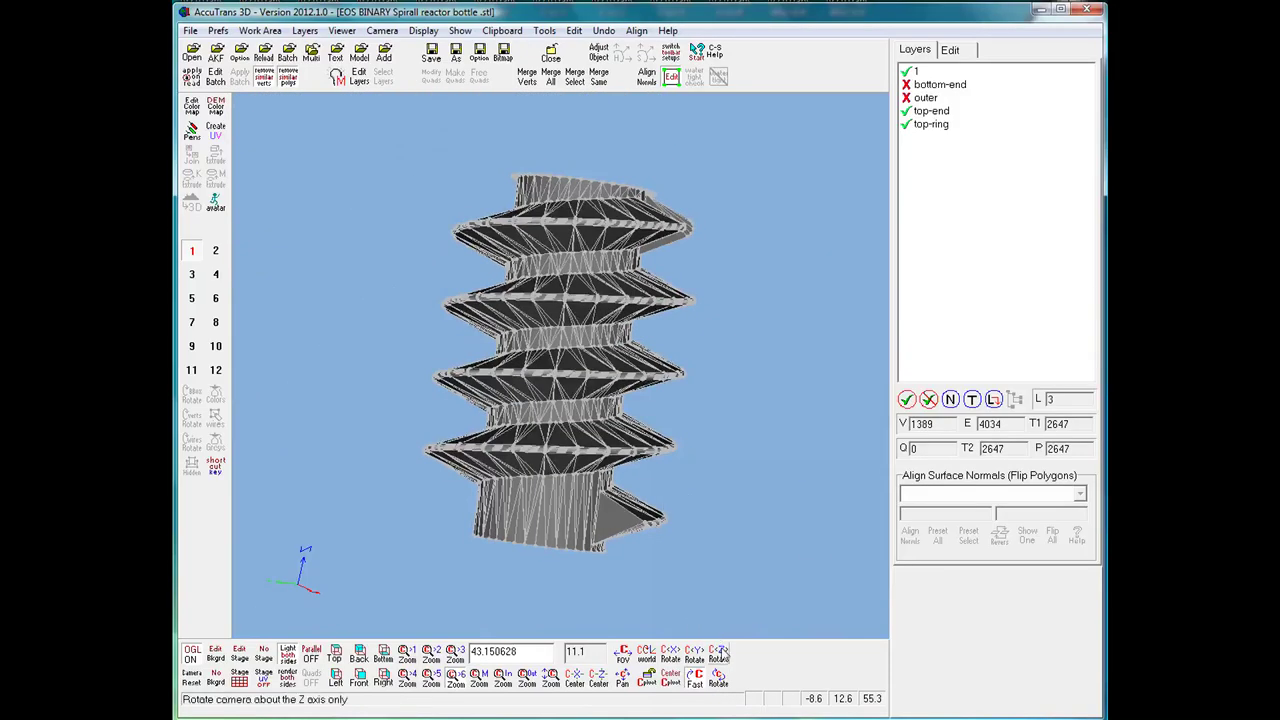
left_click(719, 652)
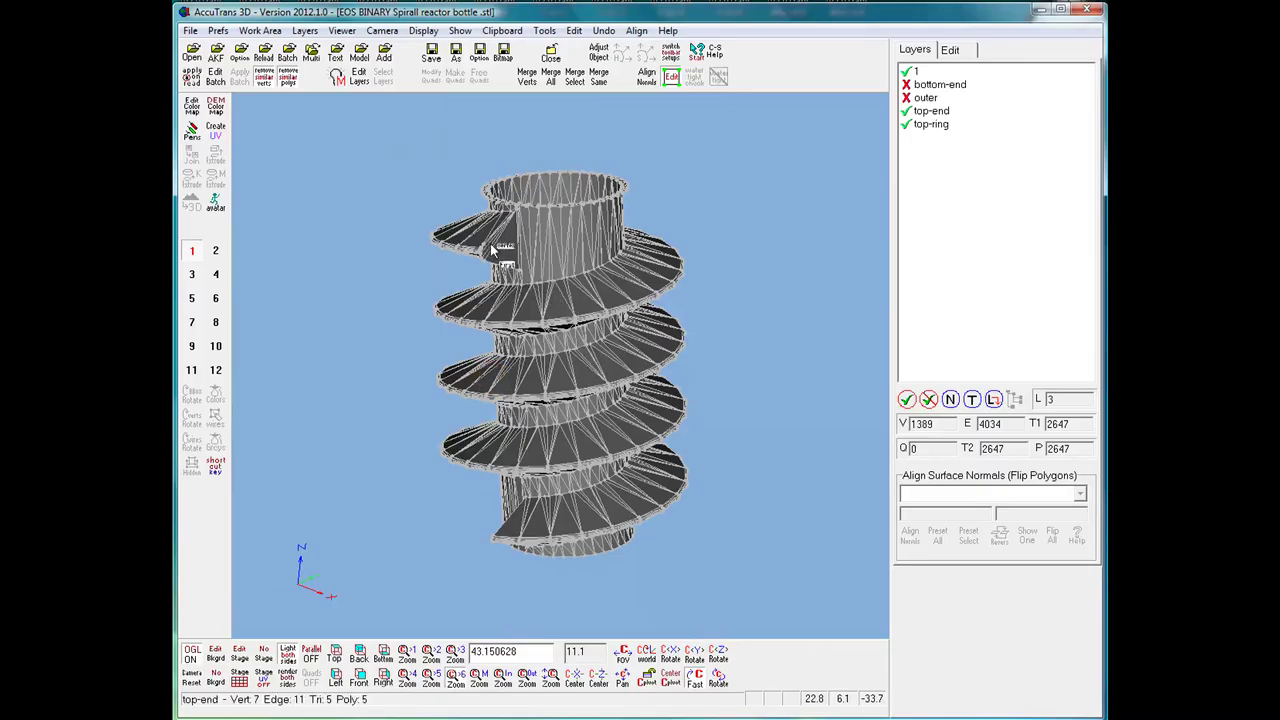
scroll(494, 252, "up", 6)
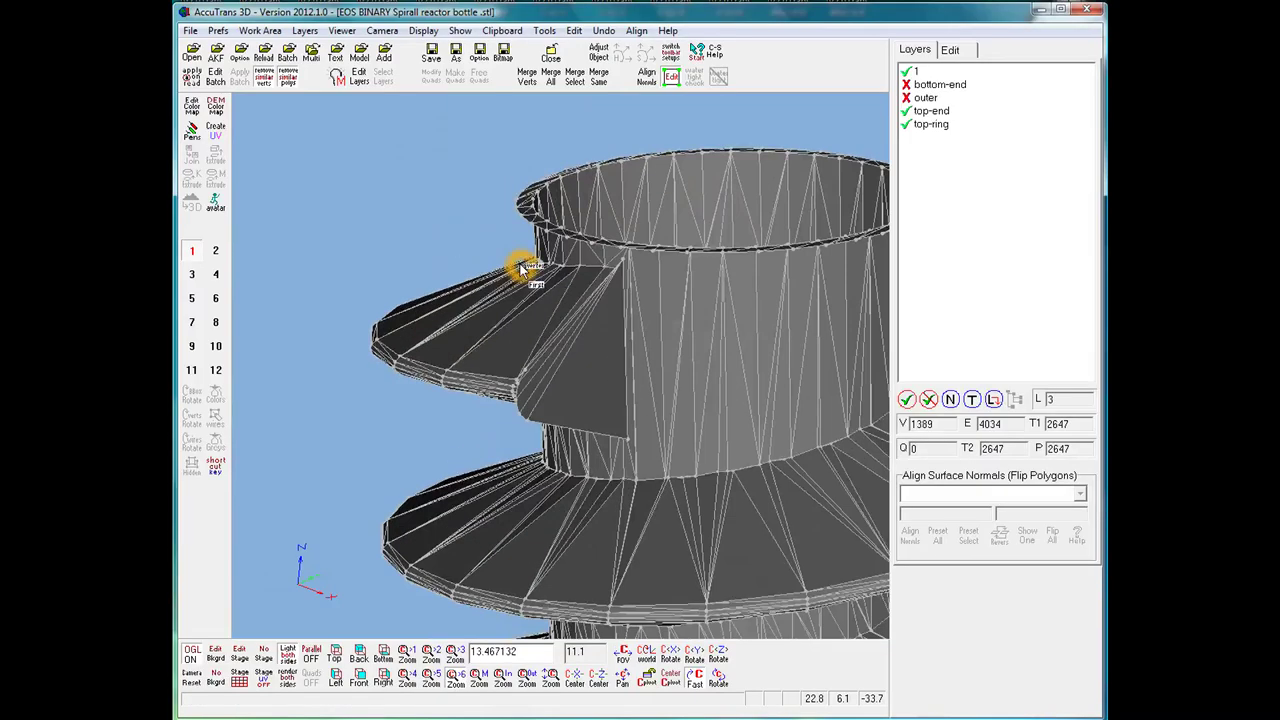
scroll(521, 270, "up", 3)
left_click(628, 412)
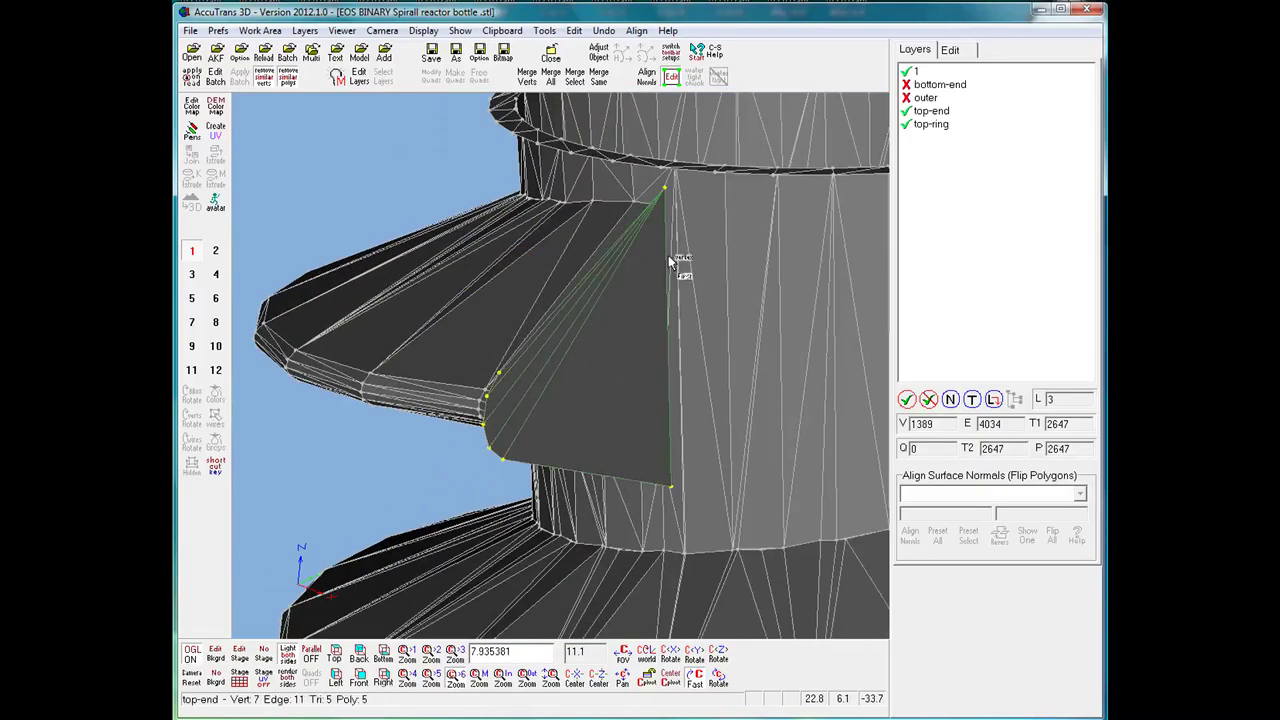
left_click(646, 369, "ctrl+shift")
scroll(636, 385, "down", 3)
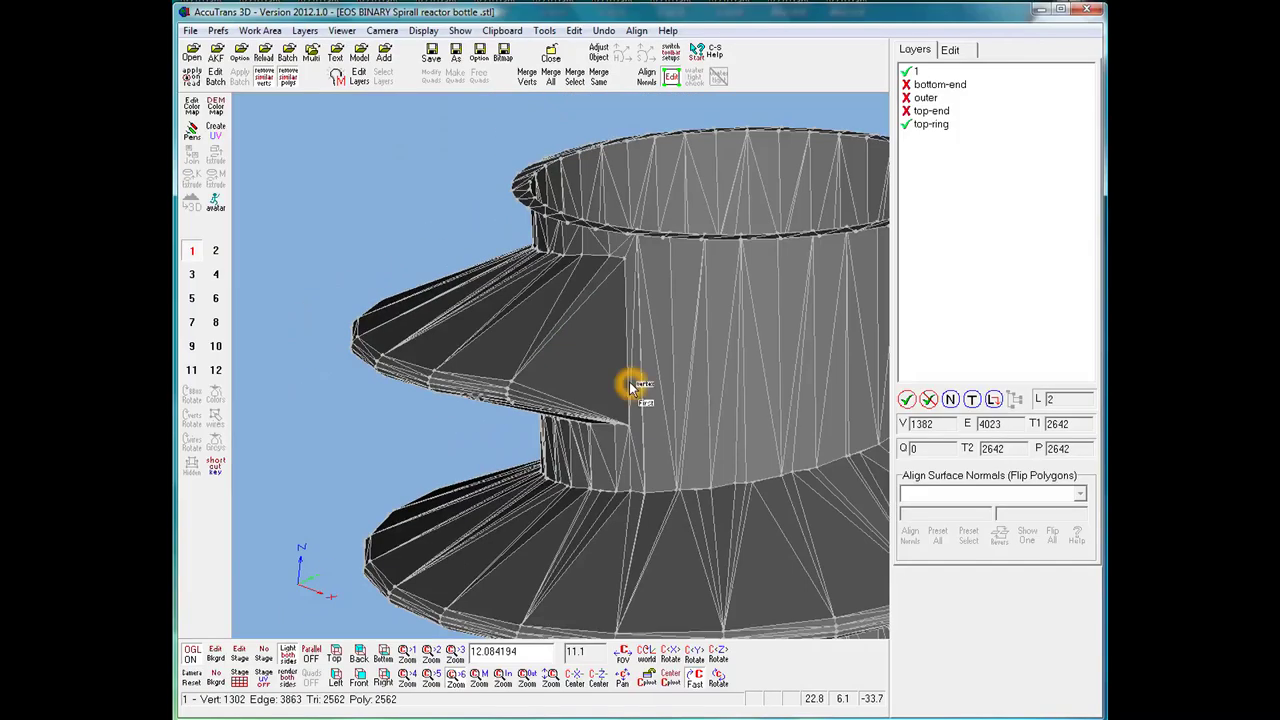
left_click_drag(720, 674, 556, 352)
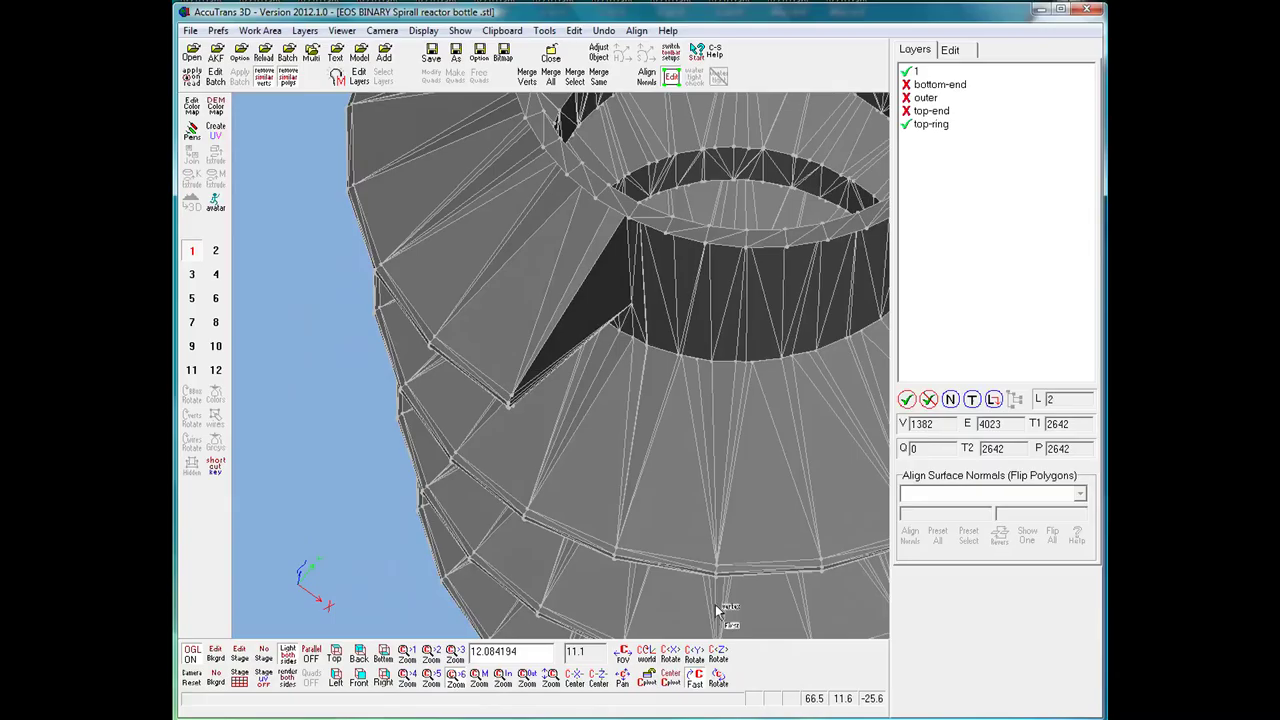
Step: Hide the top-ring layer that forms the flat rim around the bottle's neck opening
double_click(748, 246)
left_click(712, 323)
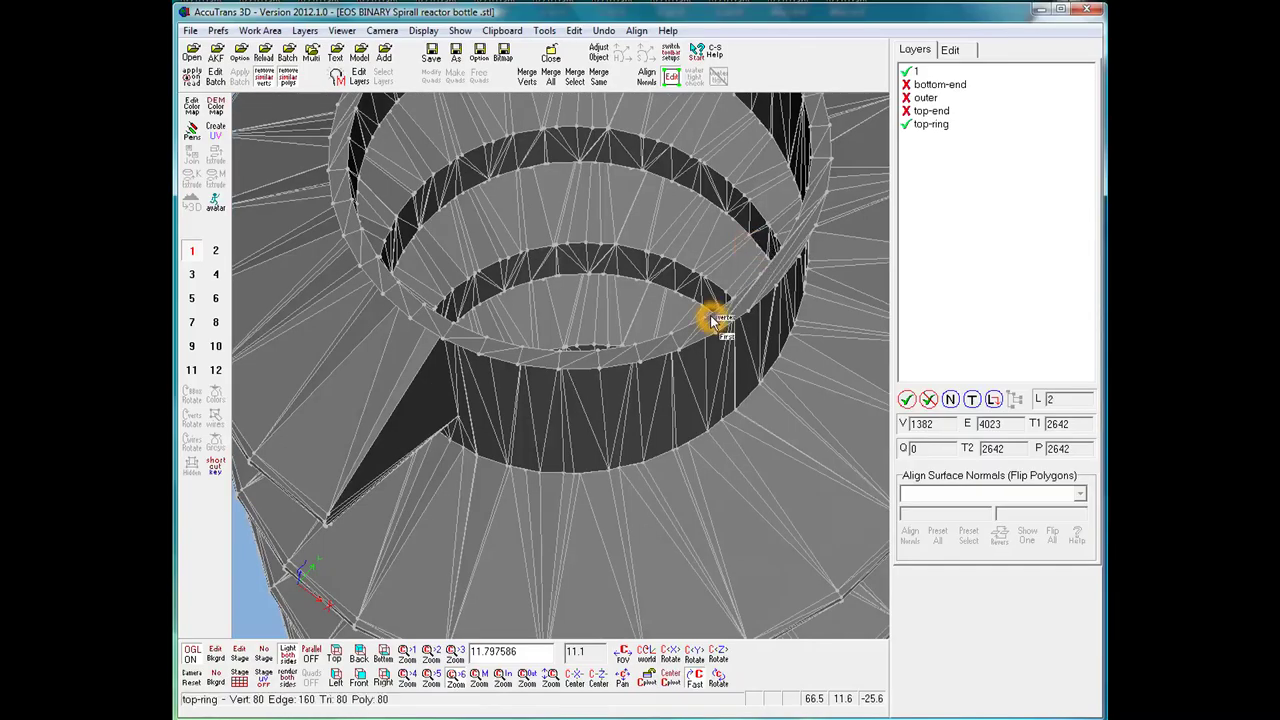
scroll(714, 328, "down", 5)
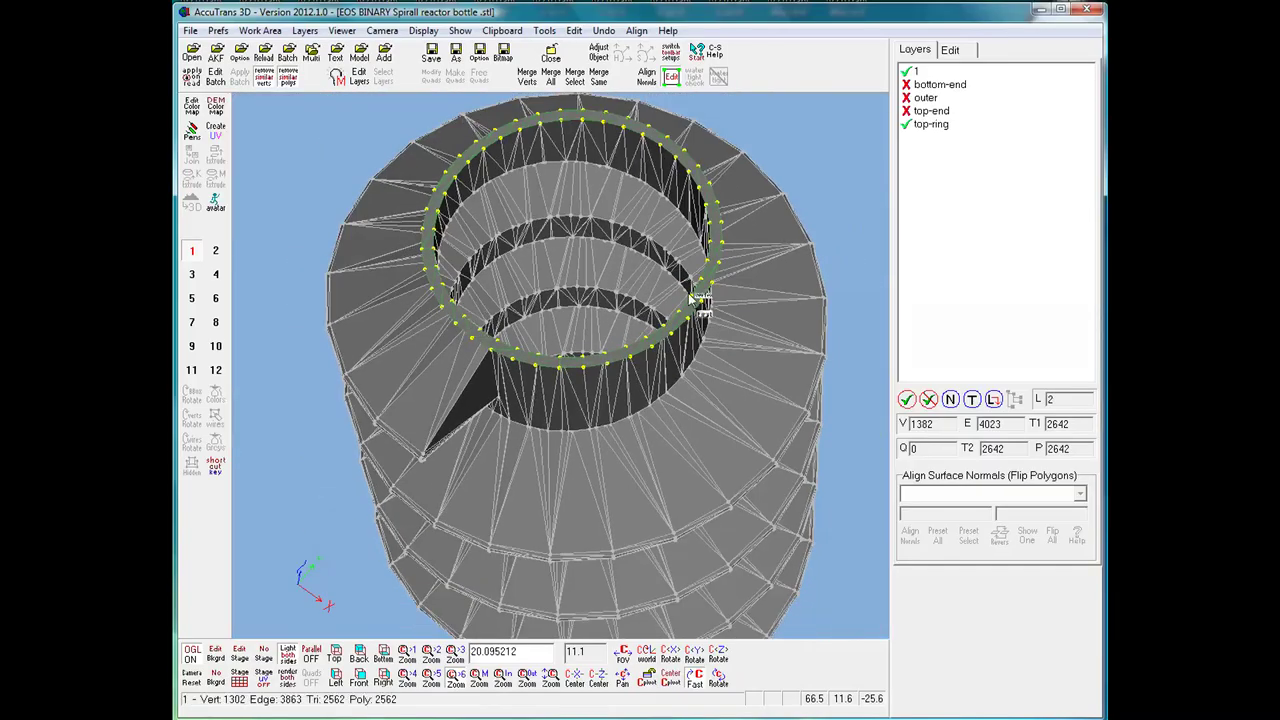
left_click(621, 365)
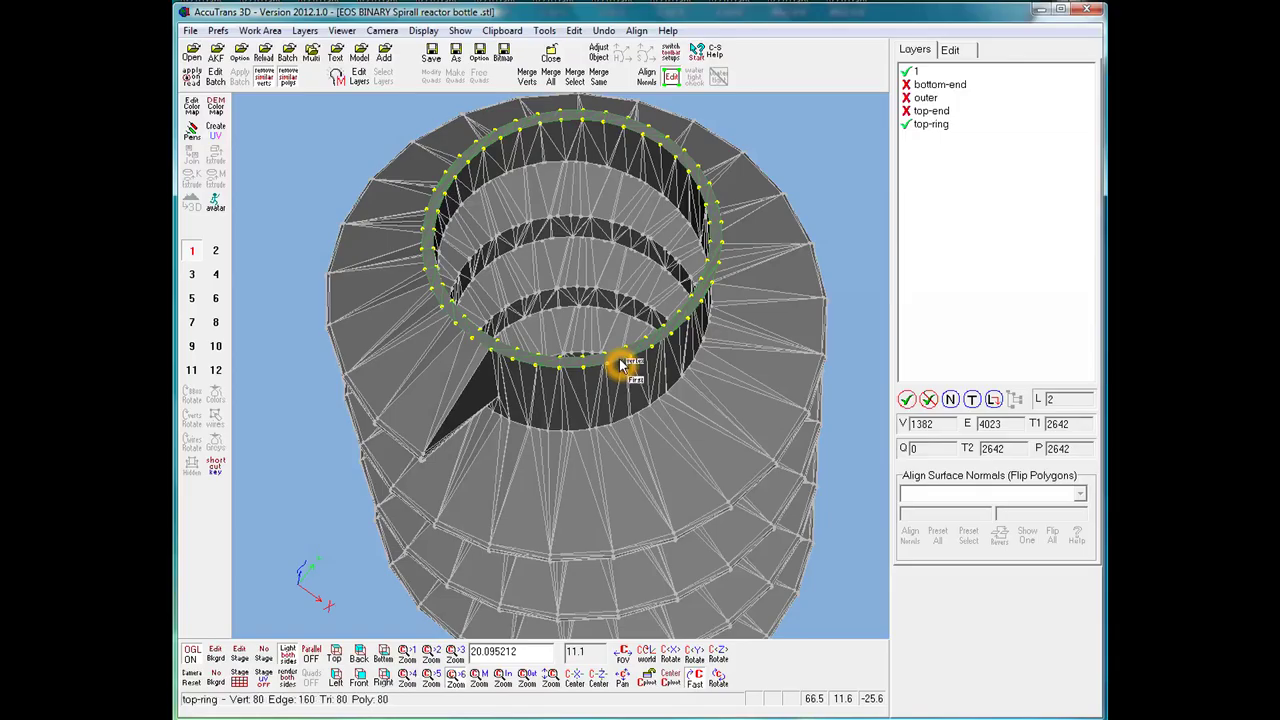
left_click(620, 362, "ctrl+shift")
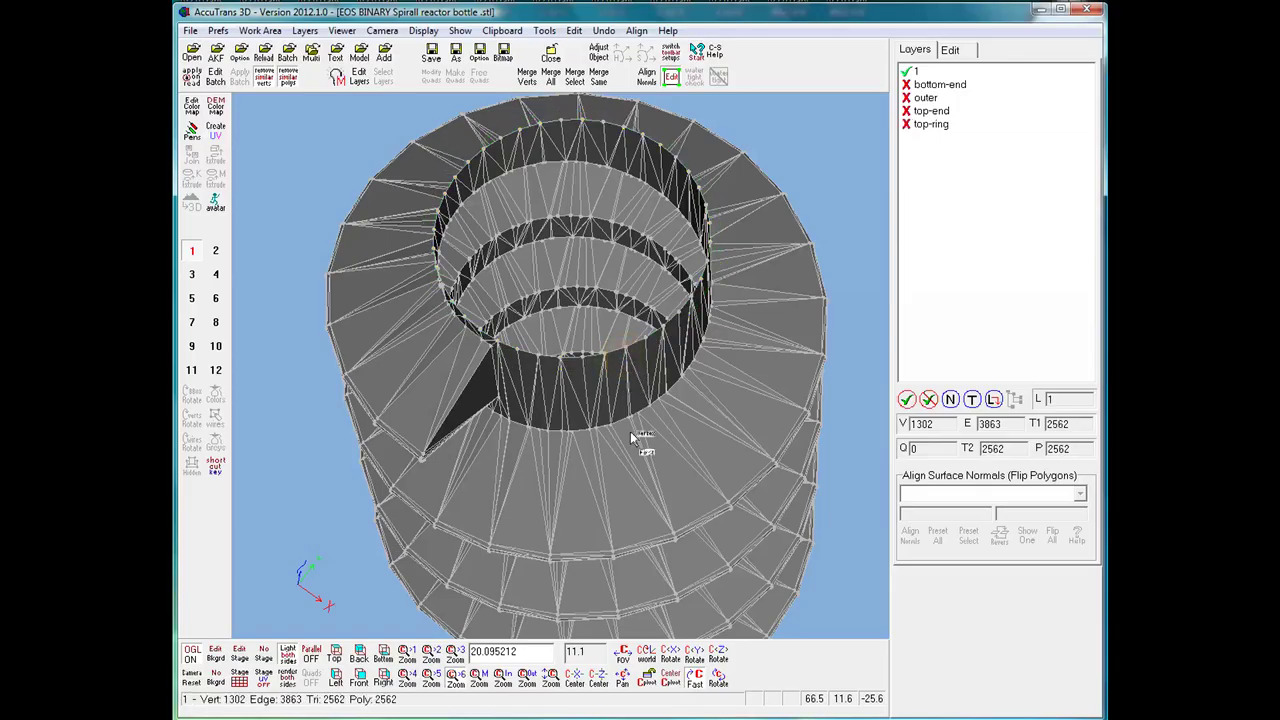
Step: Examine the remaining inner surface from above, below and the side, then up close between the spiral thread's turns
left_click(717, 680)
left_click(568, 337)
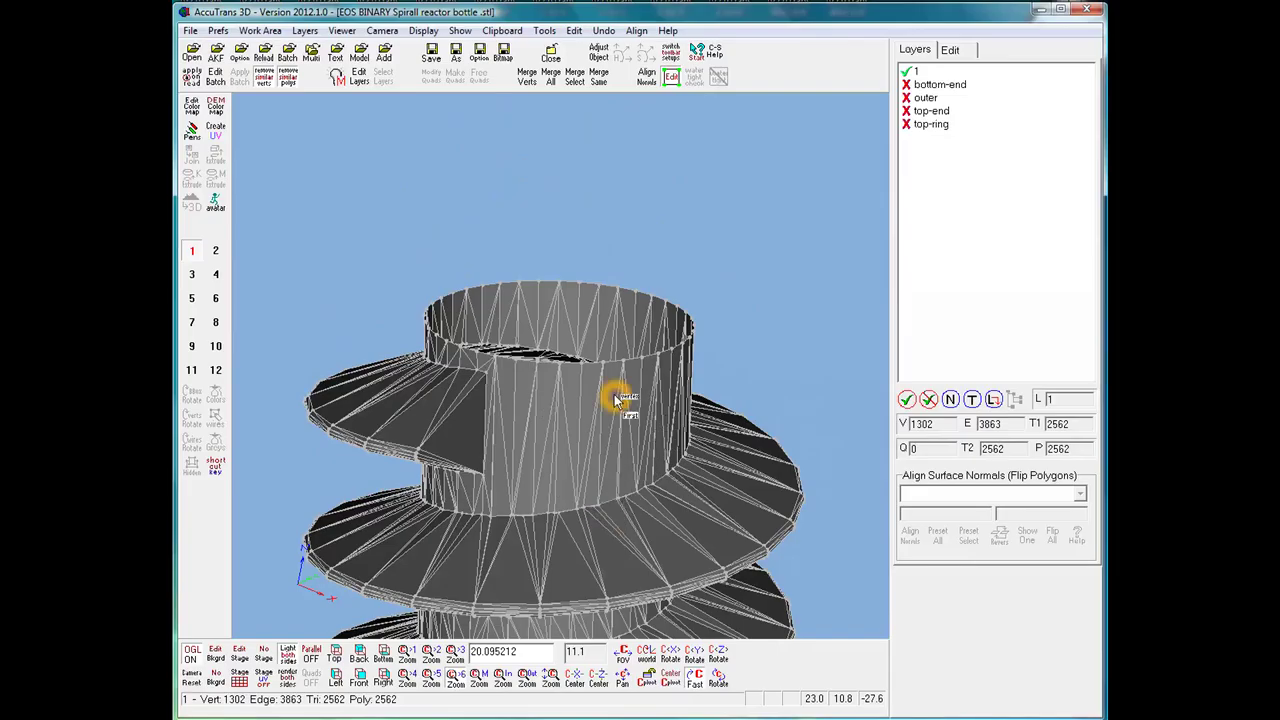
left_click(720, 682)
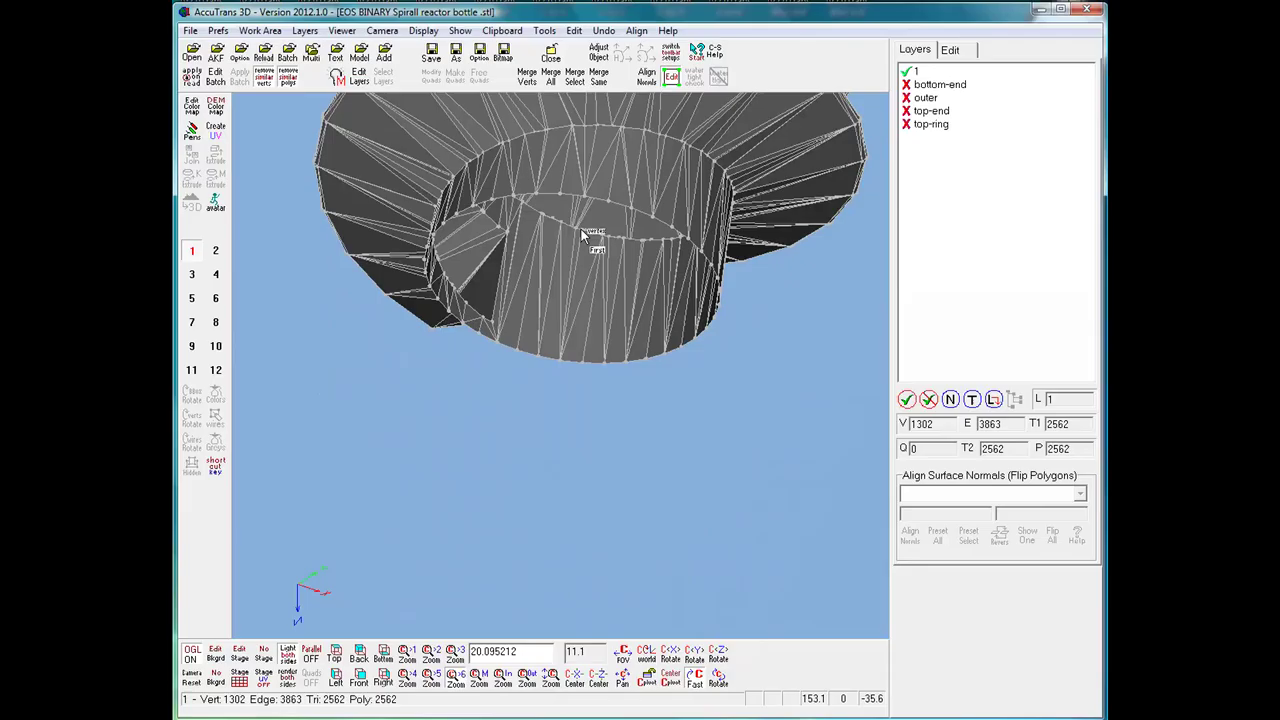
left_click_drag(720, 682, 708, 717)
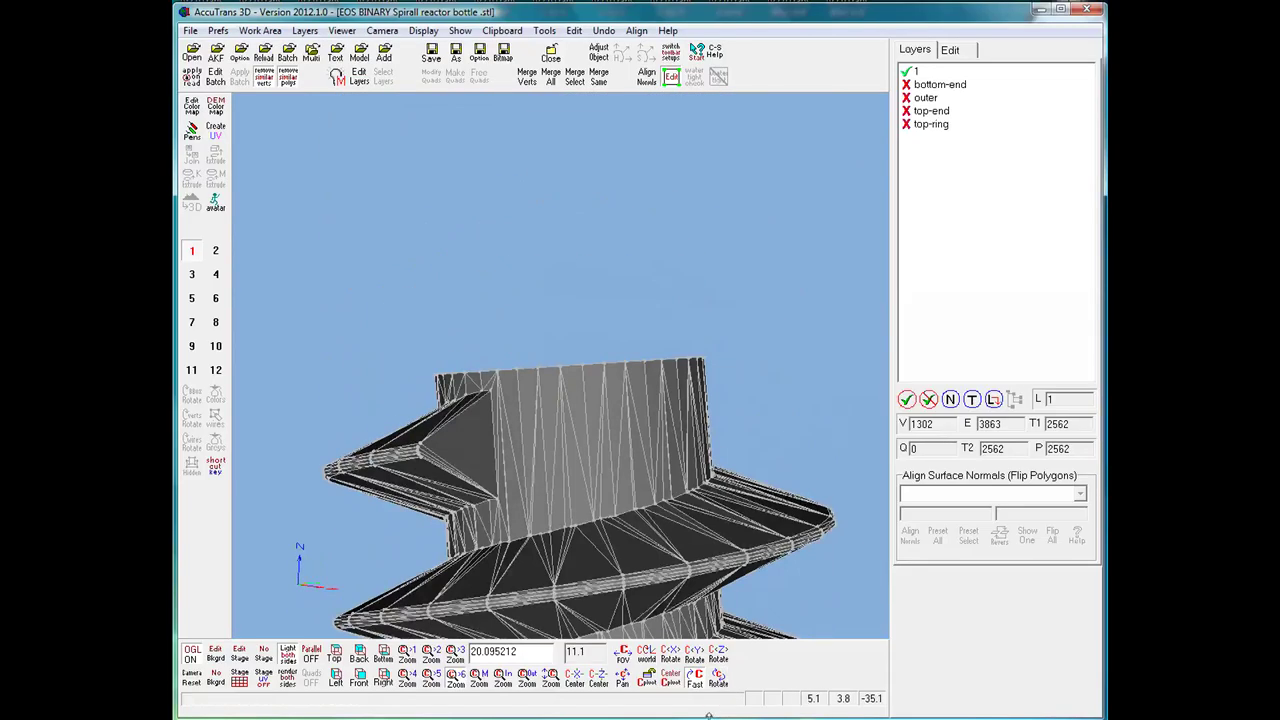
left_click(626, 618)
left_click_drag(624, 612, 606, 560)
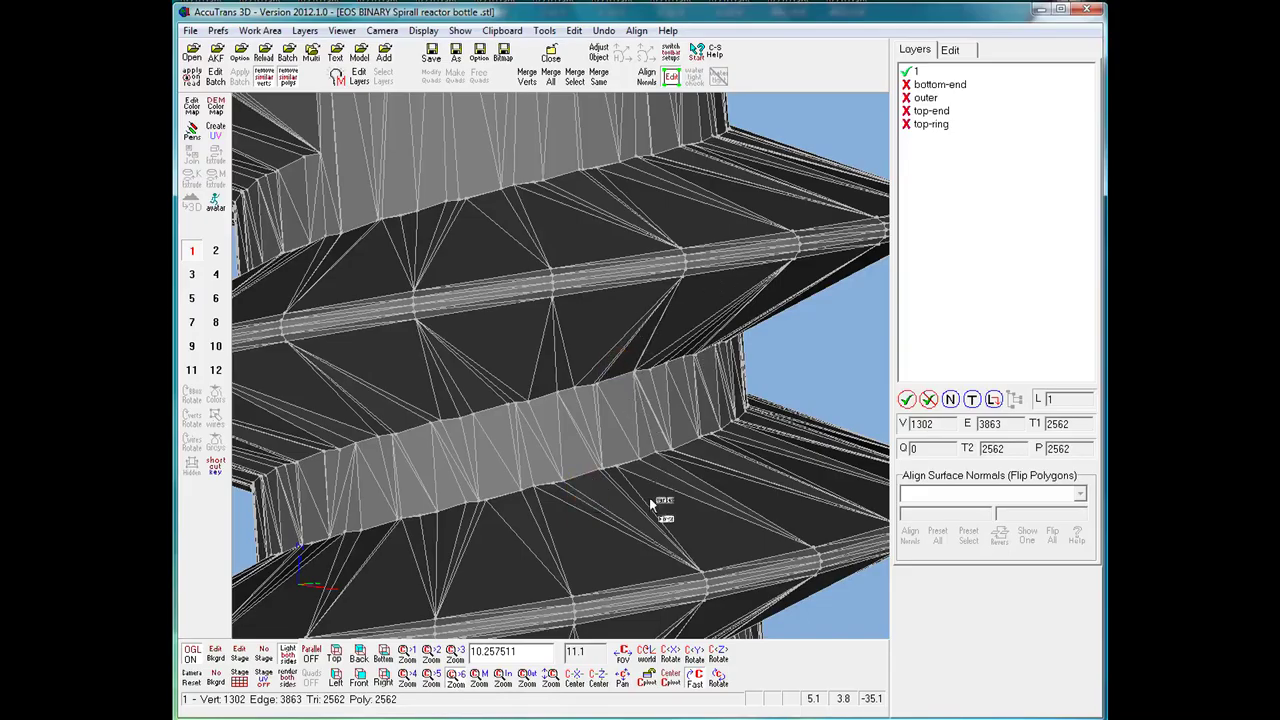
left_click(719, 674)
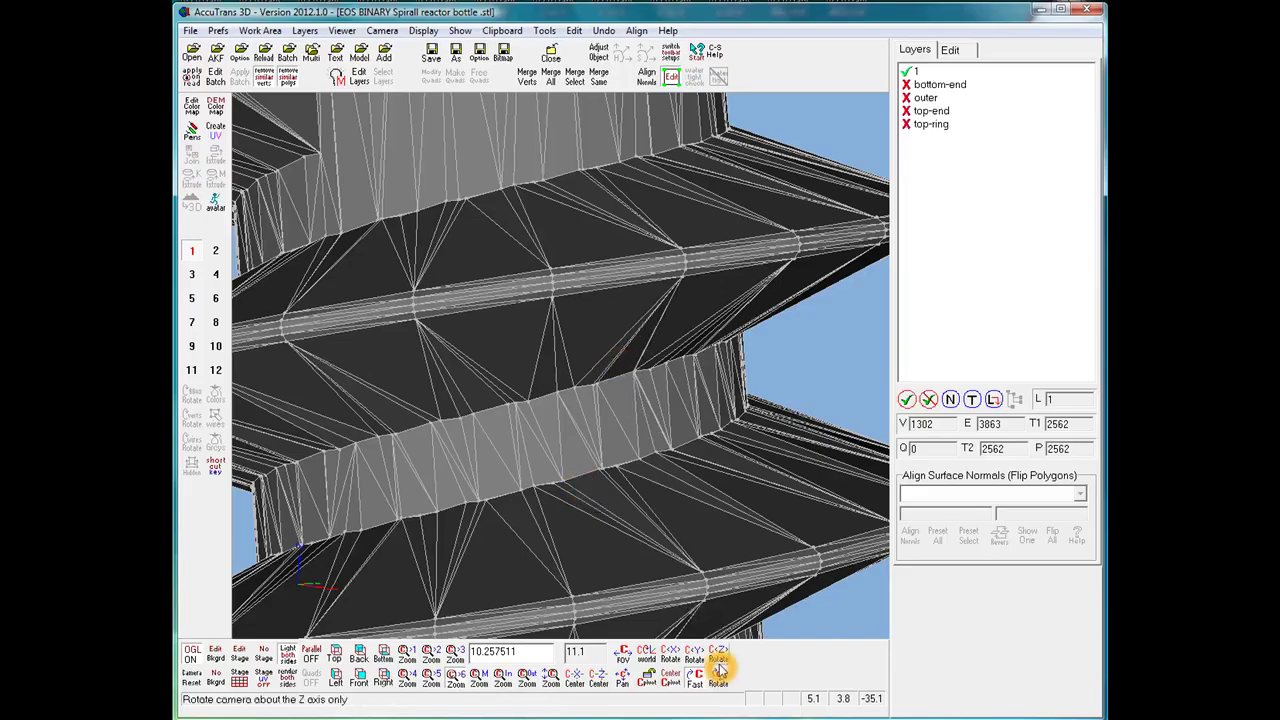
left_click(808, 429)
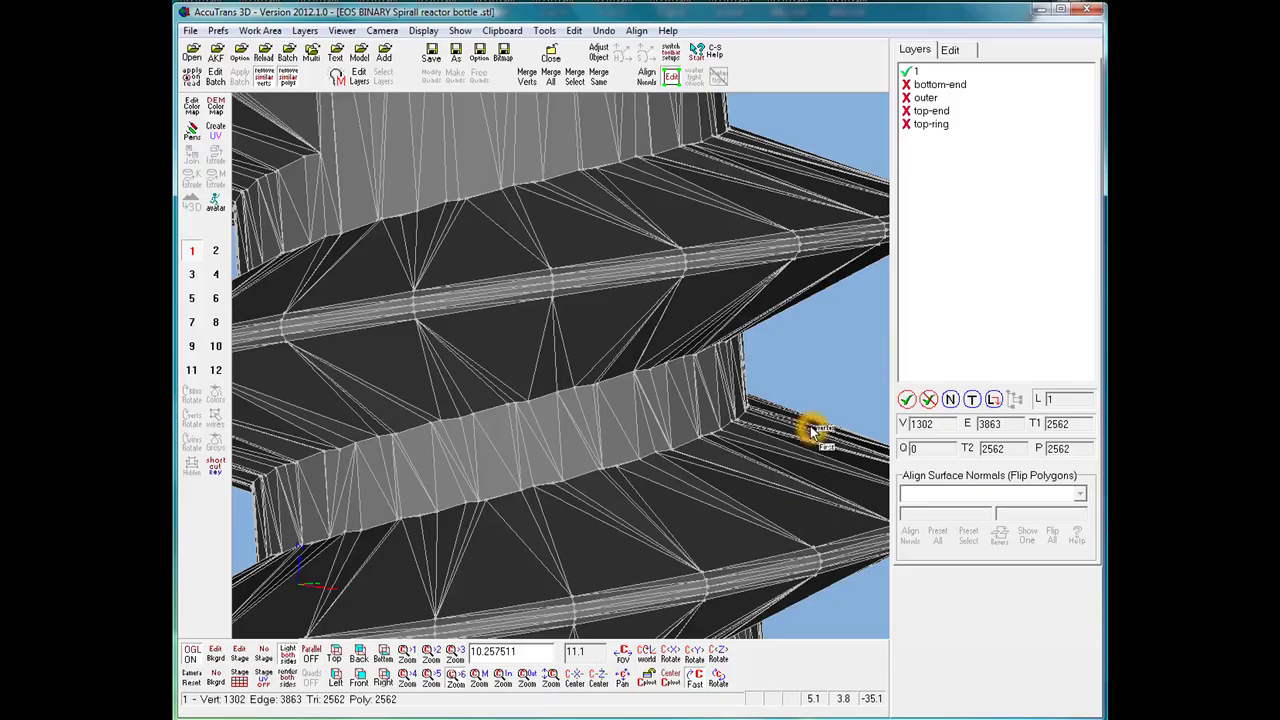
left_click(846, 384)
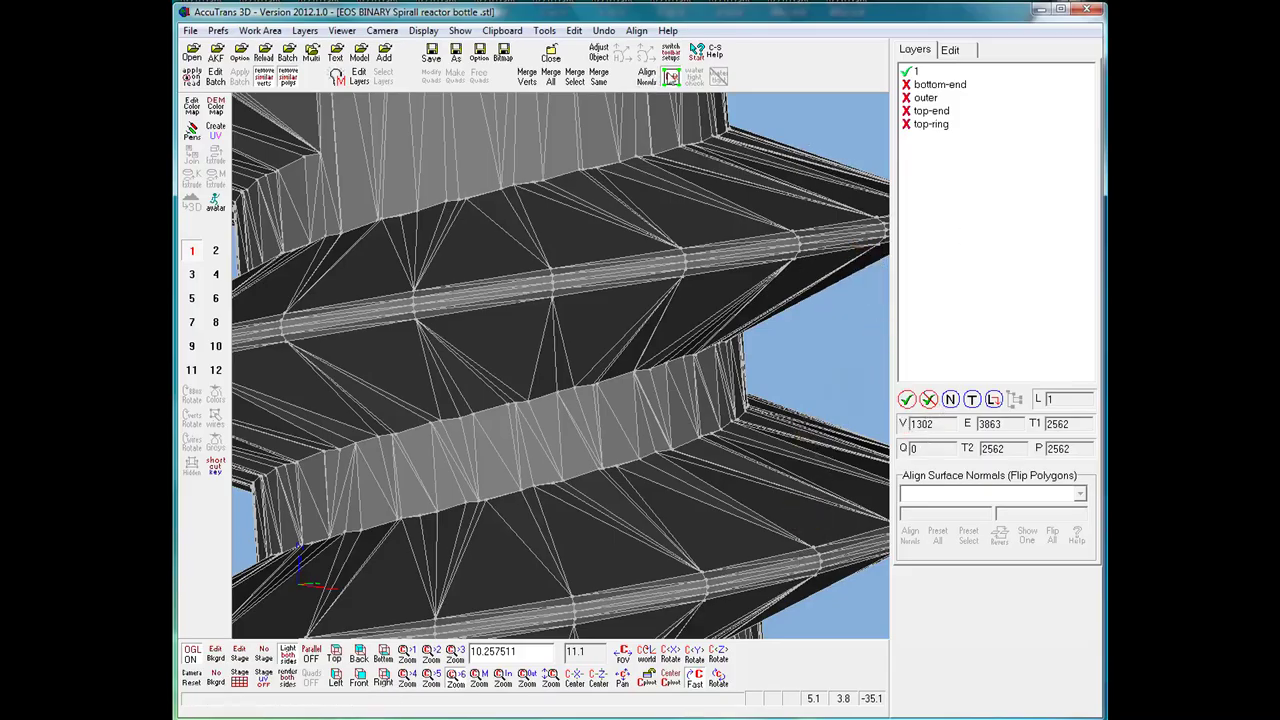
Step: Leave the mesh editing mode and make all of the bottle's layers visible again
left_click(673, 76)
left_click_drag(616, 348, 620, 303)
scroll(617, 307, "down", 5)
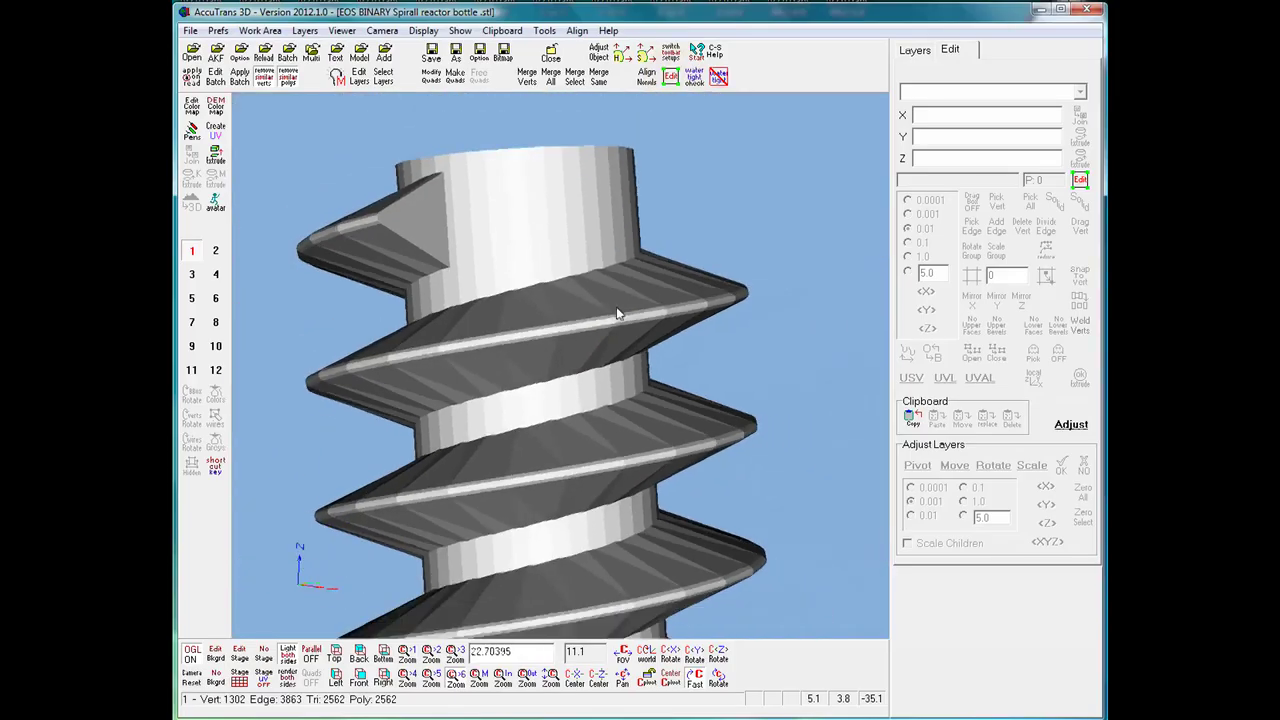
left_click(914, 50)
left_click(906, 399)
left_click(545, 430)
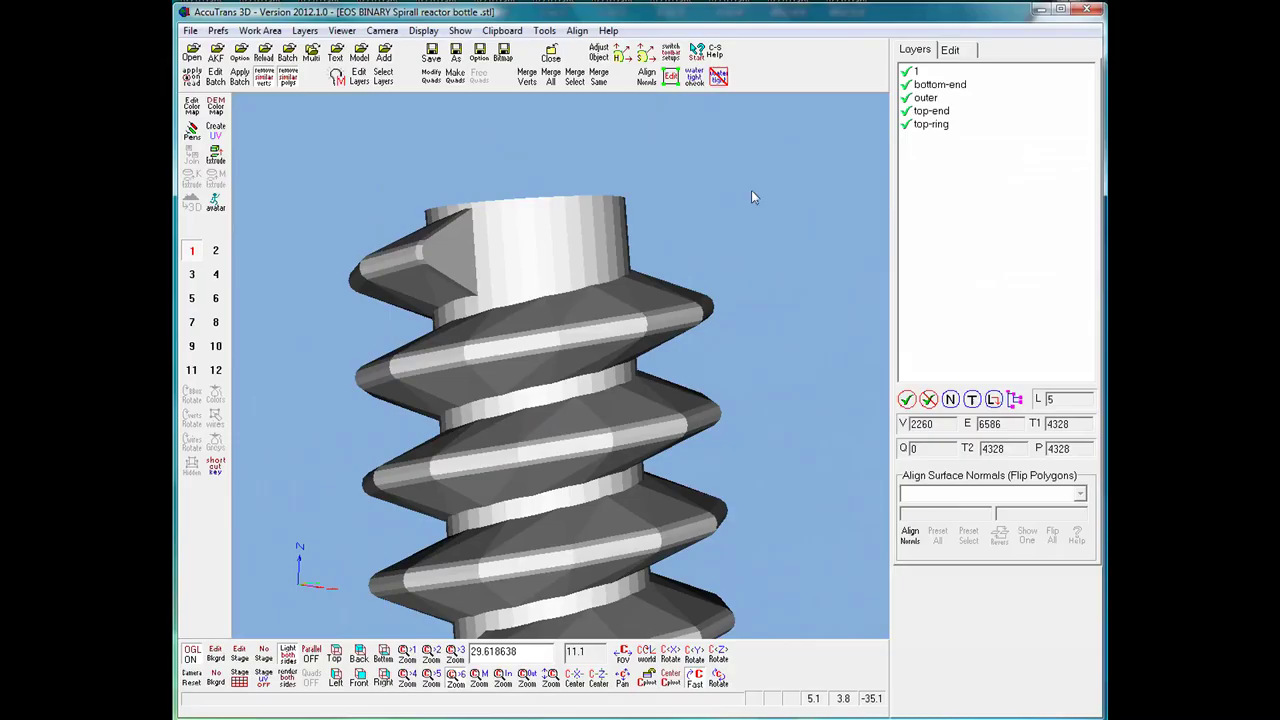
Step: Merge all layers of the bottle into one layer
left_click(553, 80)
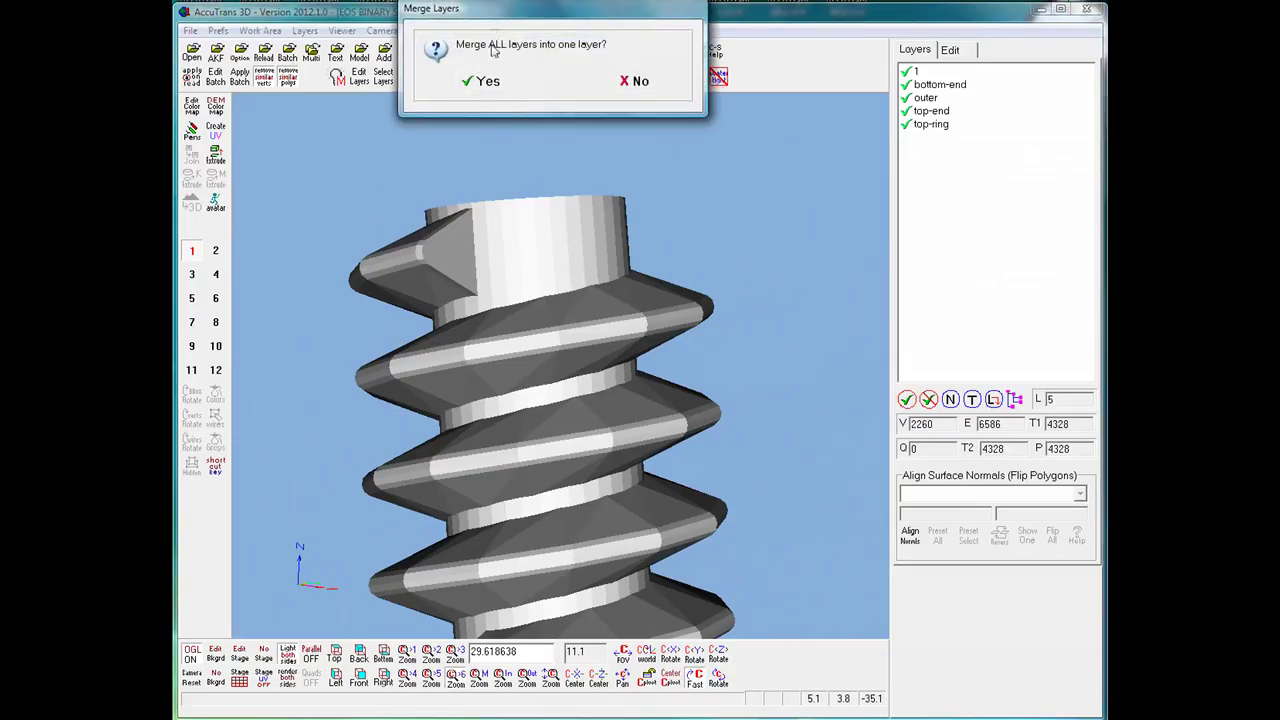
left_click(487, 87)
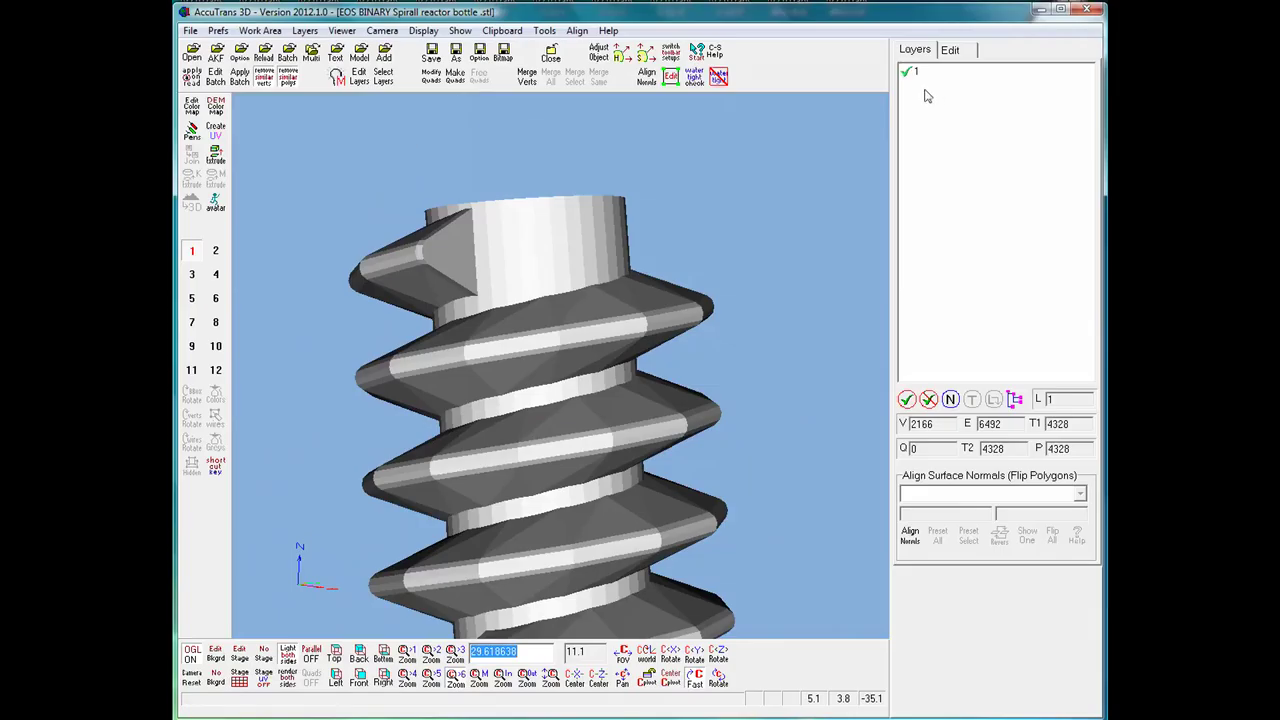
left_click(918, 81)
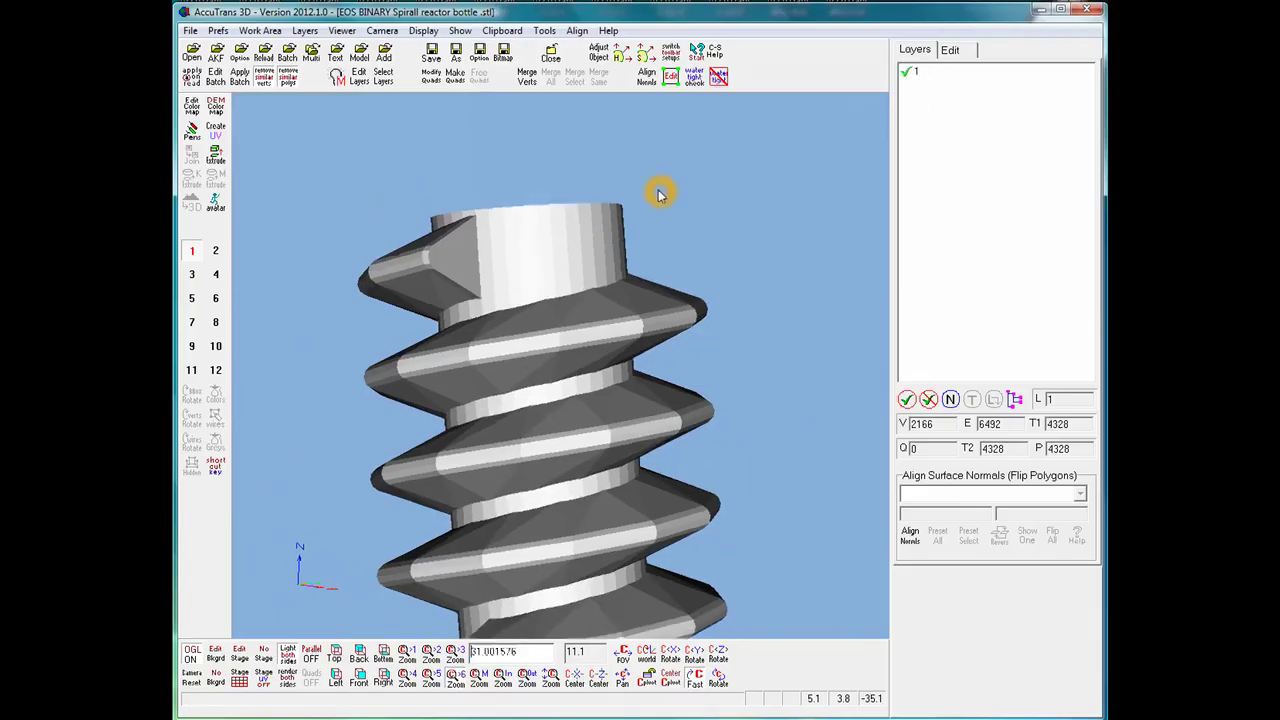
Step: Run a watertight check on the merged bottle mesh and close its report
left_click(700, 80)
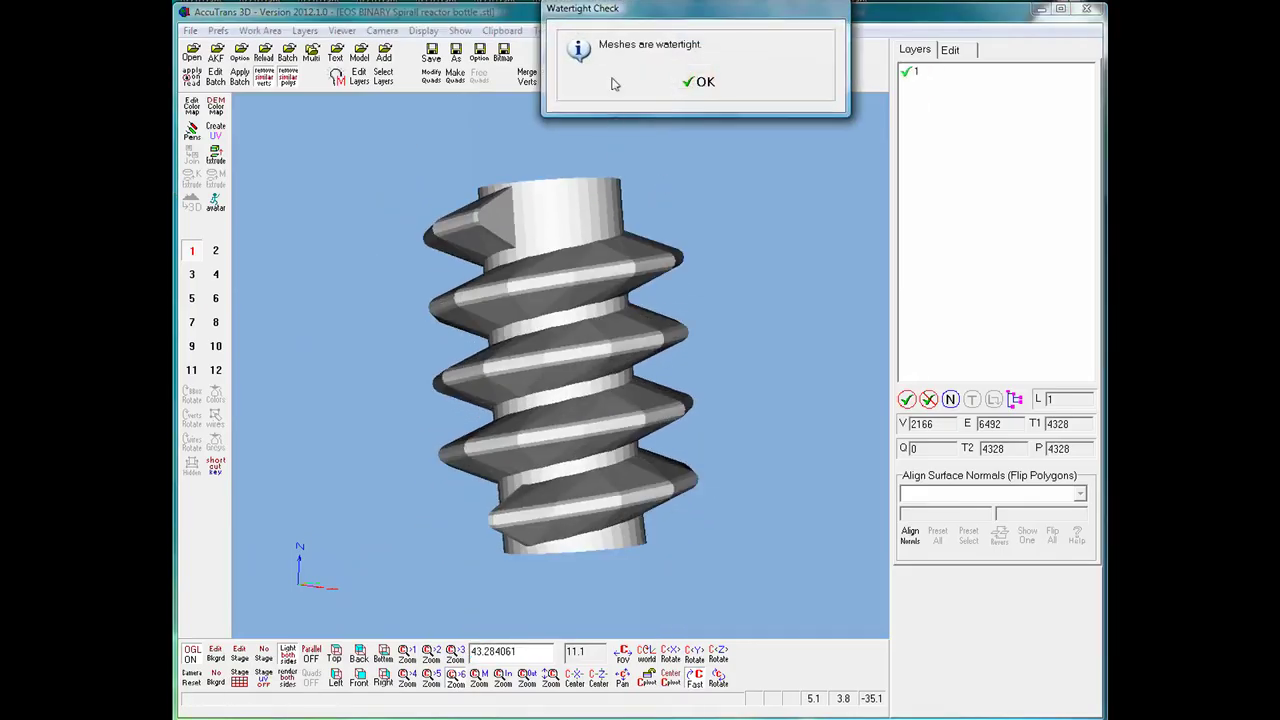
left_click(703, 84)
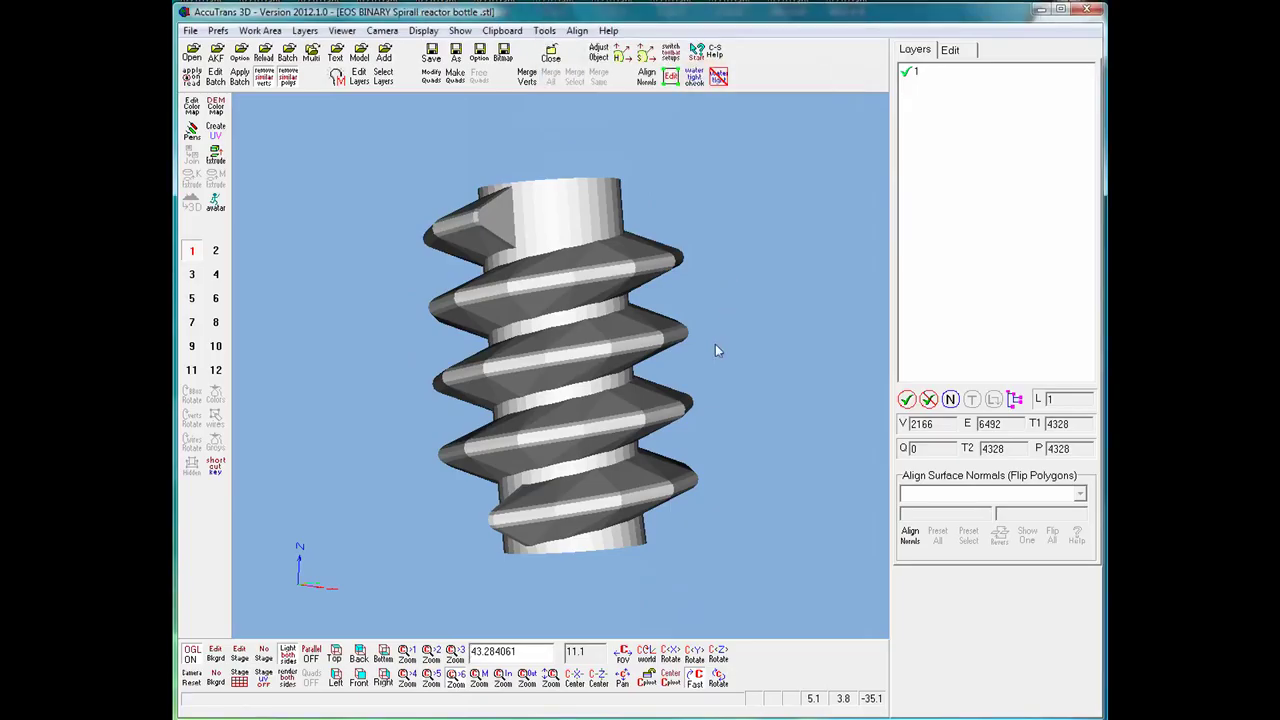
Step: Examine the merged bottle from above, looking at the rim, the neck wall and the inside of the opening
left_click(718, 681)
left_click(570, 409)
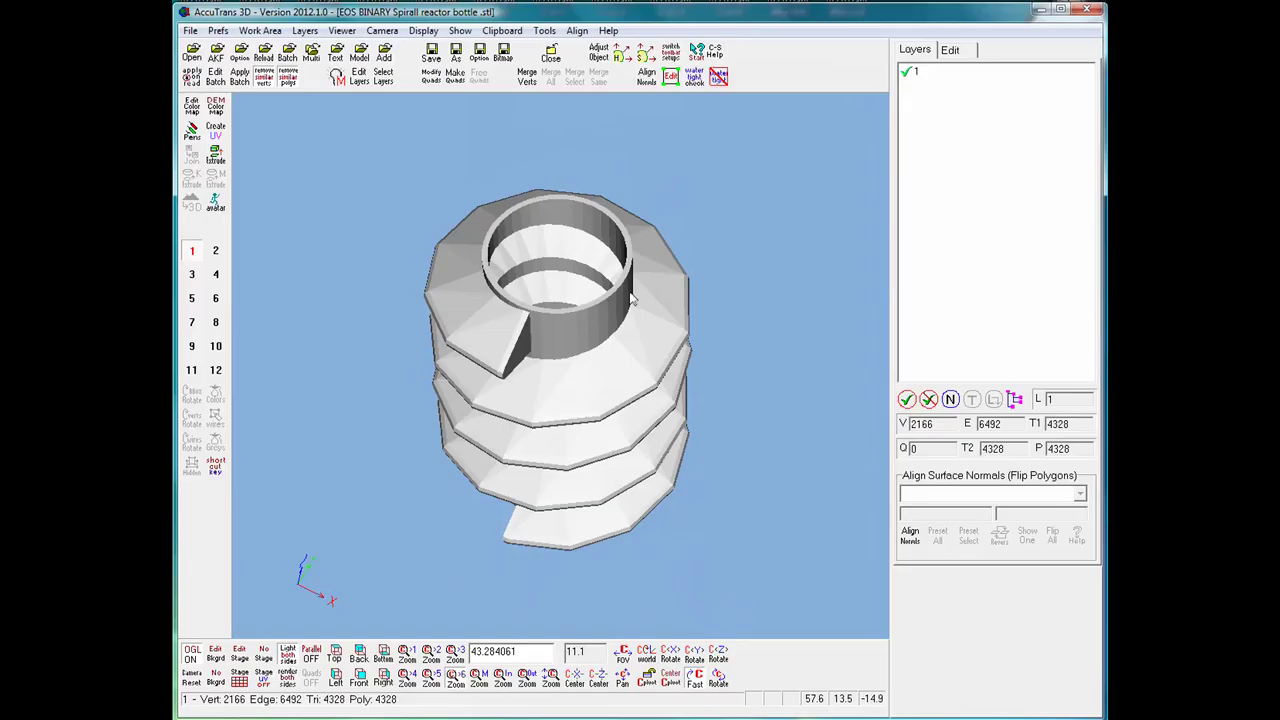
left_click(656, 312)
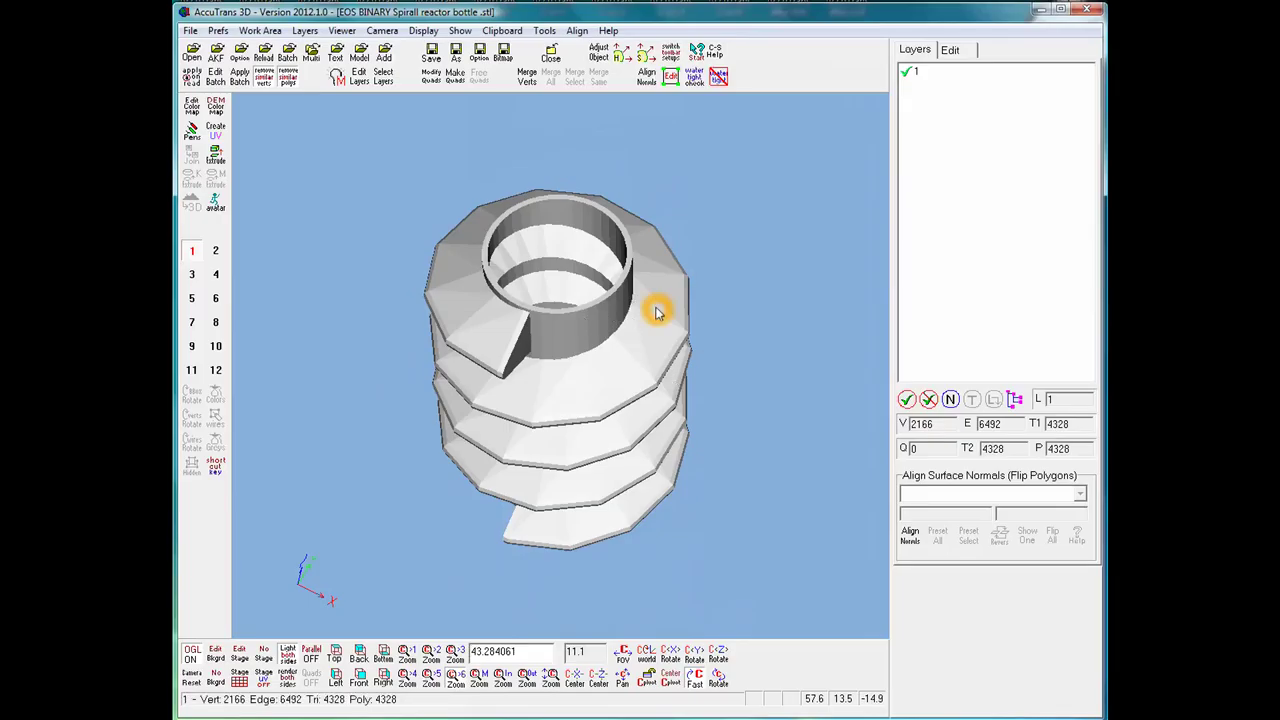
left_click(609, 291)
left_click(619, 290)
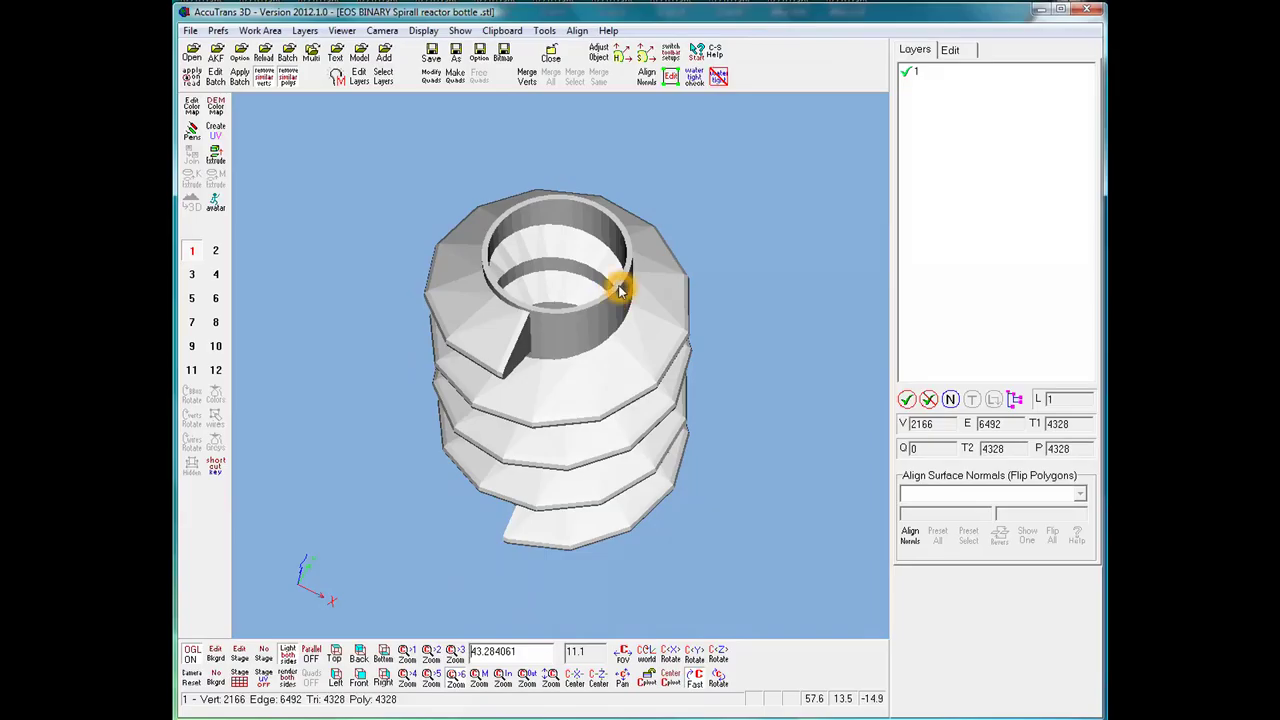
left_click(639, 293)
left_click(617, 296)
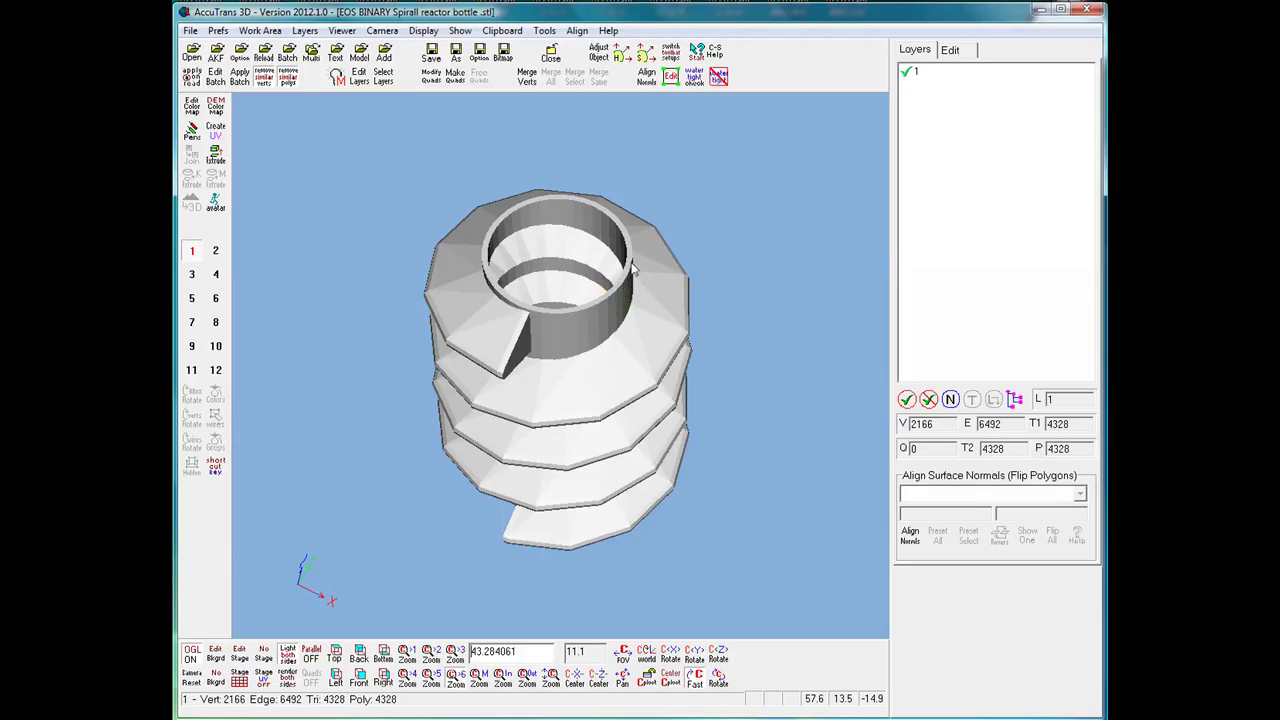
left_click(588, 306)
left_click(616, 322)
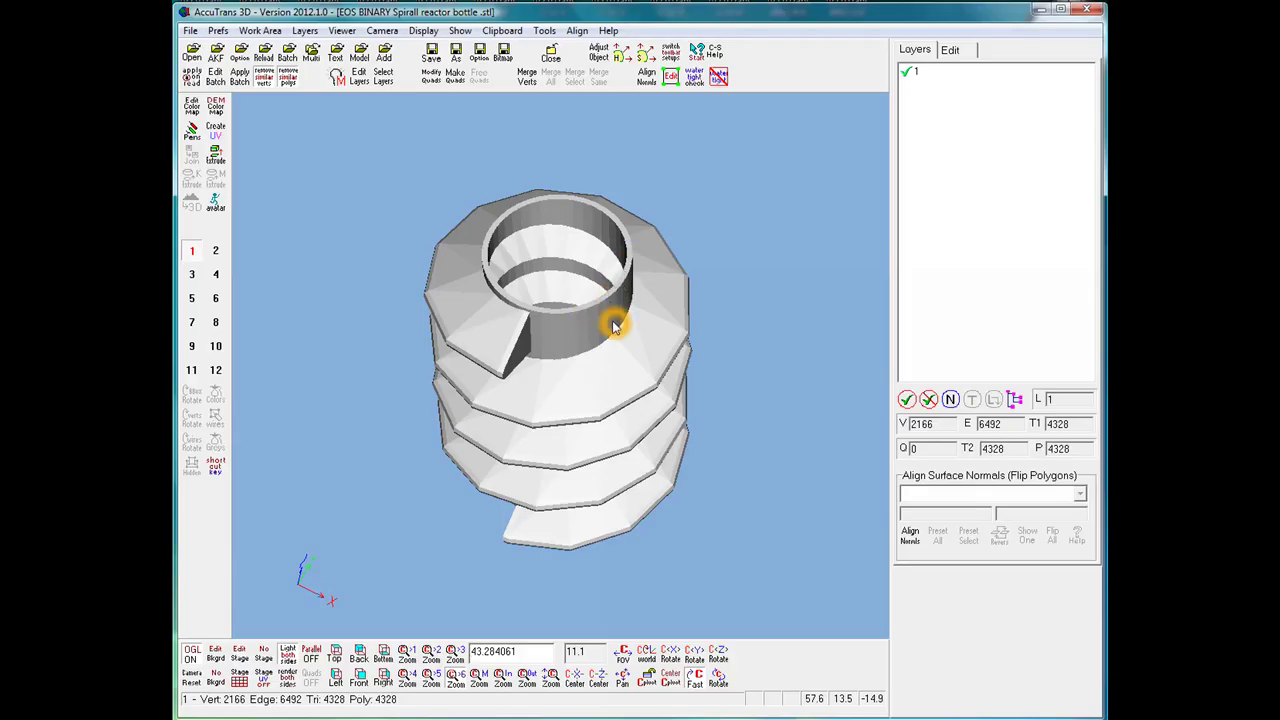
left_click(616, 325)
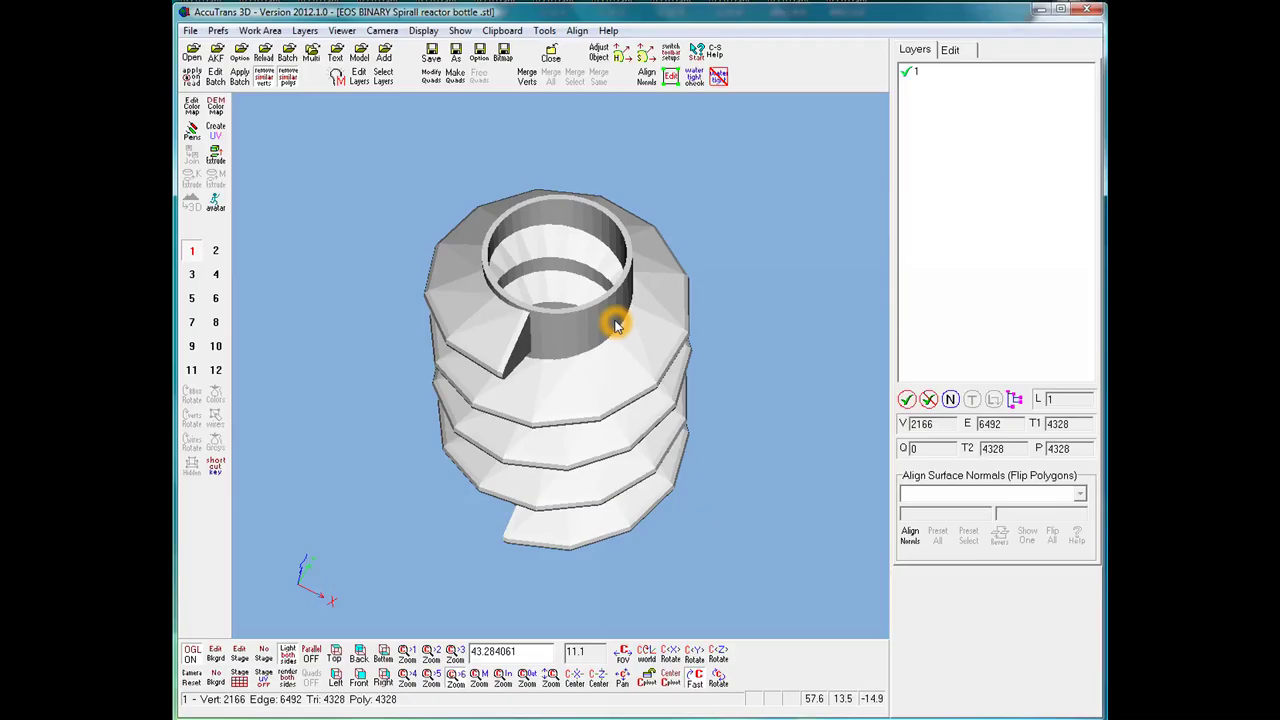